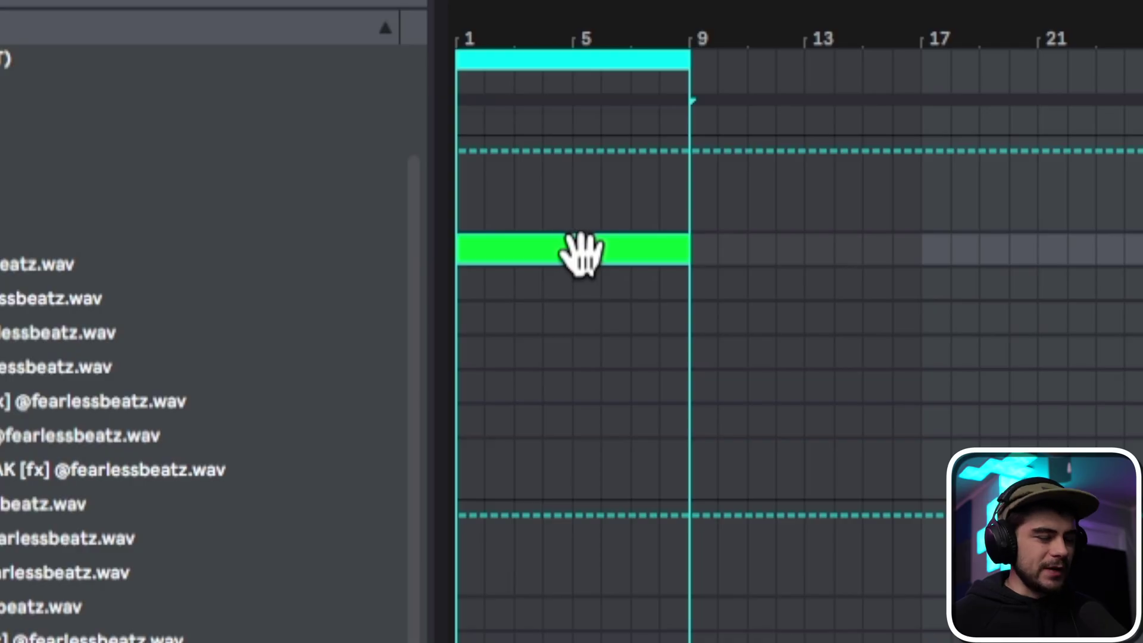
Delete all existing notes from the eight-bar melody clip.
{"action": "key", "text": "ctrl+d"}
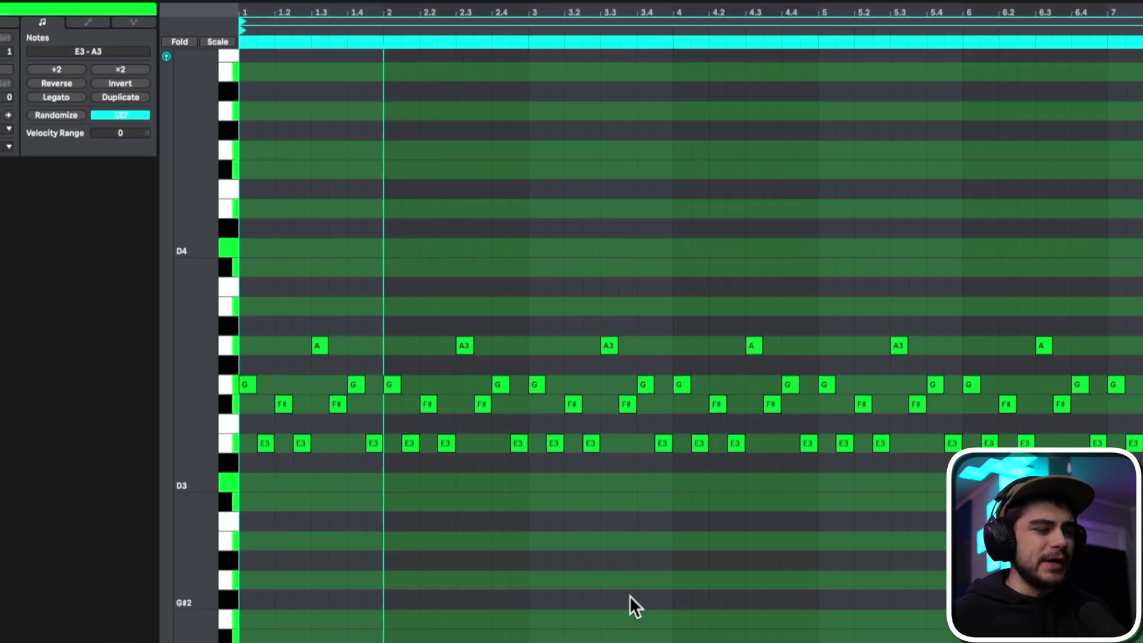
{"action": "key", "text": "ctrl+a"}
{"action": "key", "text": "Delete"}
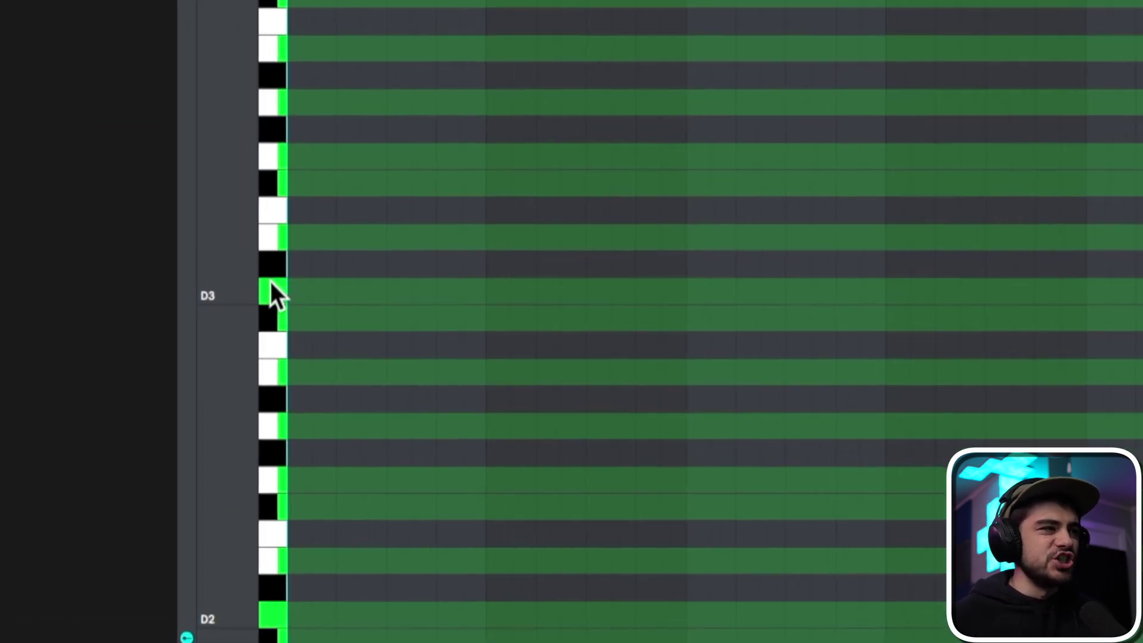
Draw a one-bar eighth-note melody in the clip: D3, B2, C#3, B2, E3, C#3, D3, B2.
{"action": "double_click", "coordinate": [302, 293]}
{"action": "double_click", "coordinate": [324, 372]}
{"action": "double_click", "coordinate": [349, 318]}
{"action": "double_click", "coordinate": [374, 372]}
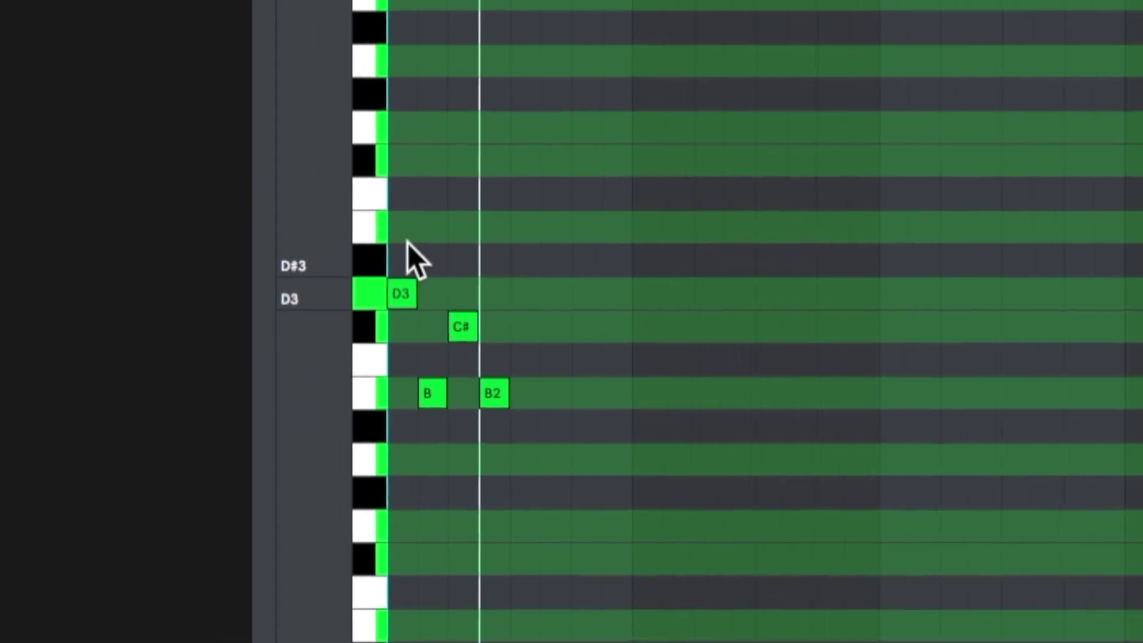
{"action": "left_click", "coordinate": [524, 227]}
{"action": "left_click", "coordinate": [554, 327]}
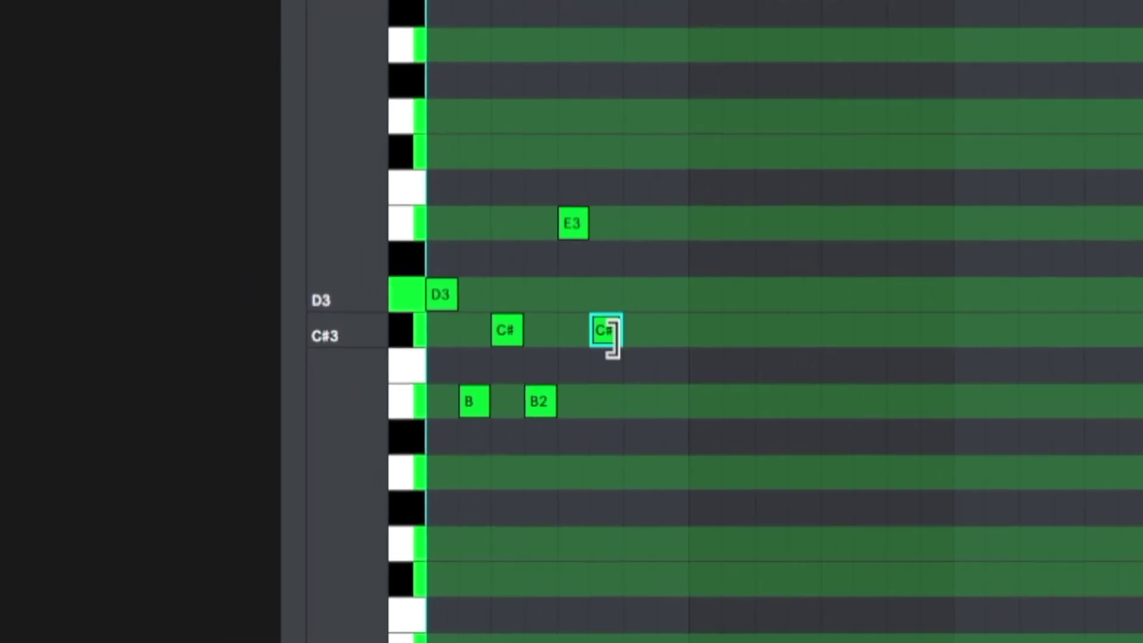
{"action": "left_click", "coordinate": [584, 294]}
{"action": "left_click", "coordinate": [615, 393]}
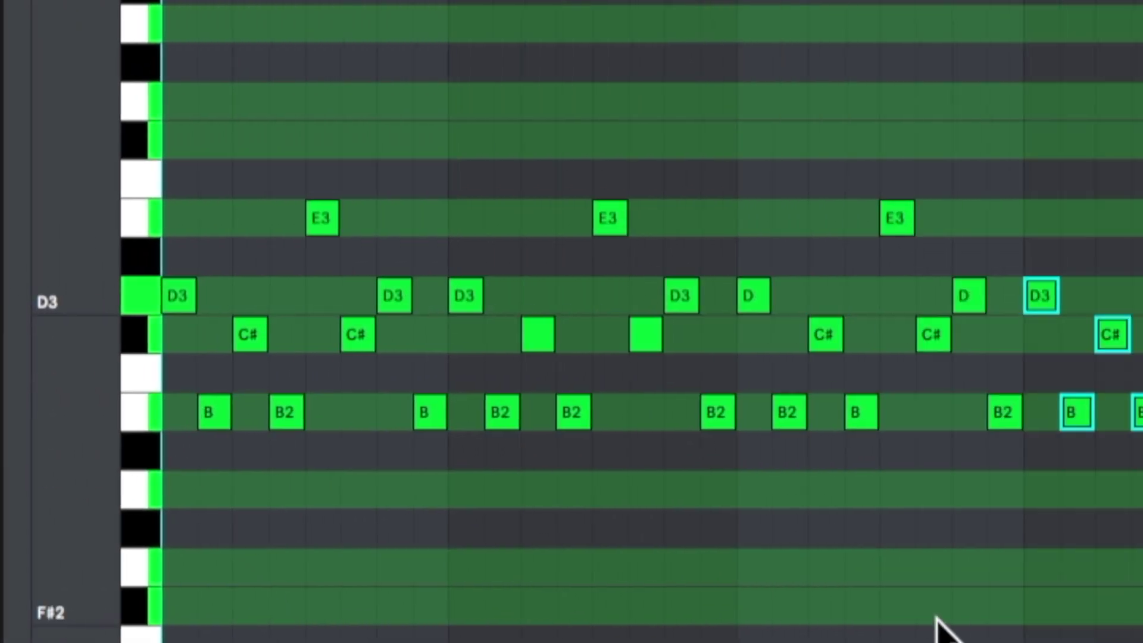
Duplicate the one-bar melody pattern until it fills the eight-bar clip, and play it back.
{"action": "key", "text": "super+d"}
{"action": "key", "text": "super+d"}
{"action": "key", "text": "super+d"}
{"action": "key", "text": "super+d"}
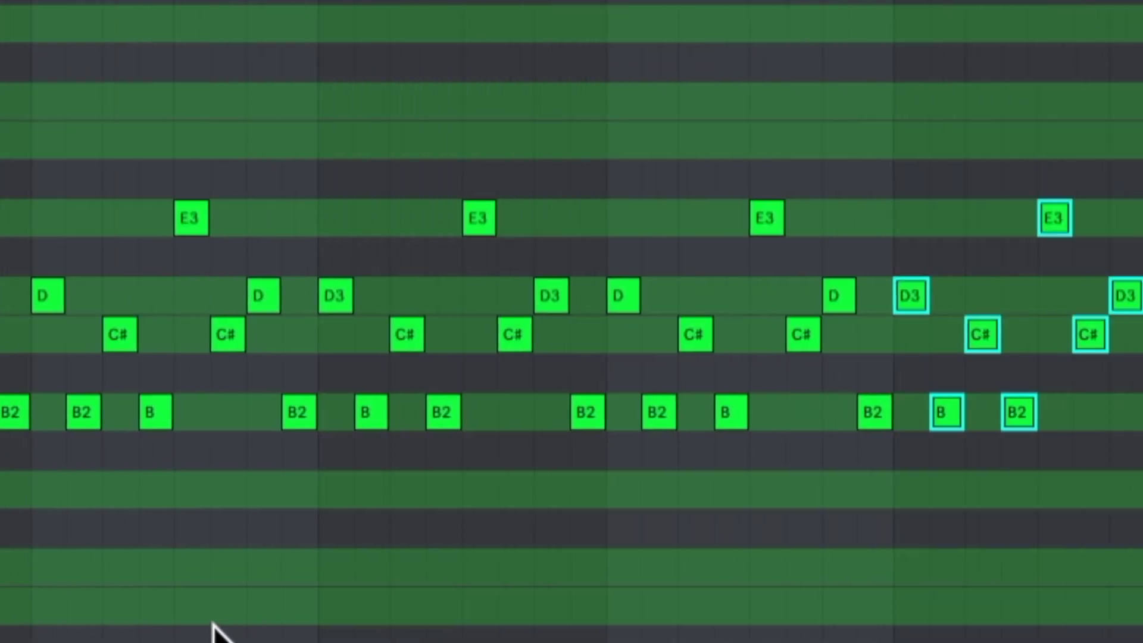
{"action": "key", "text": "space"}
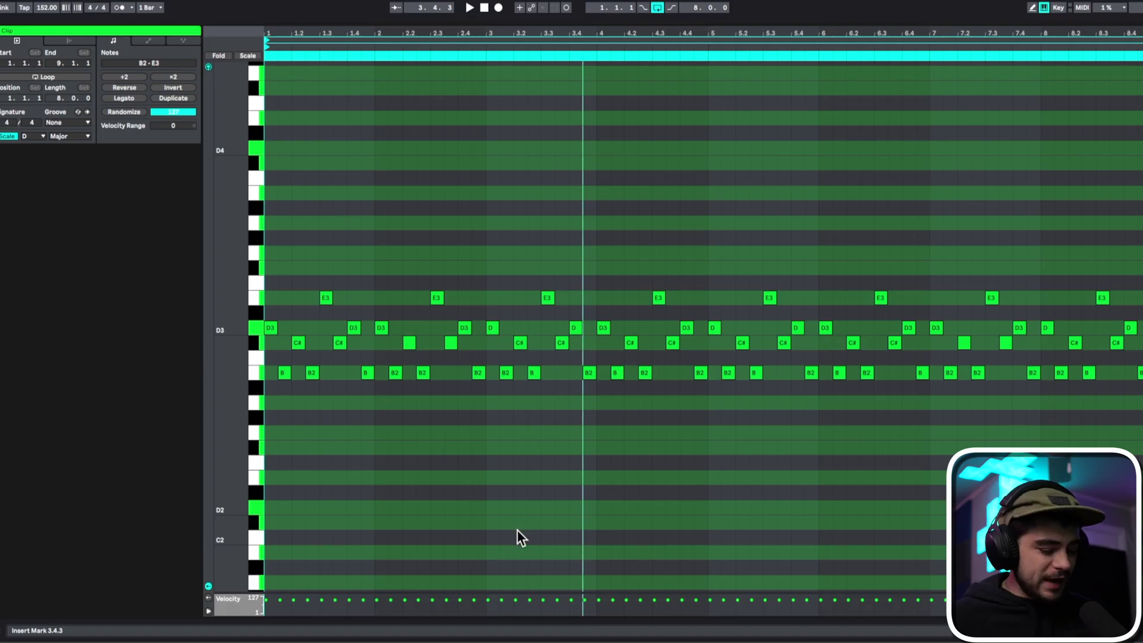
Transpose all melody notes up one octave so the first note sits on D4, and play the result.
{"action": "key", "text": "ctrl+a"}
{"action": "scroll", "coordinate": [306, 458], "scroll_direction": "up", "scroll_amount": 1}
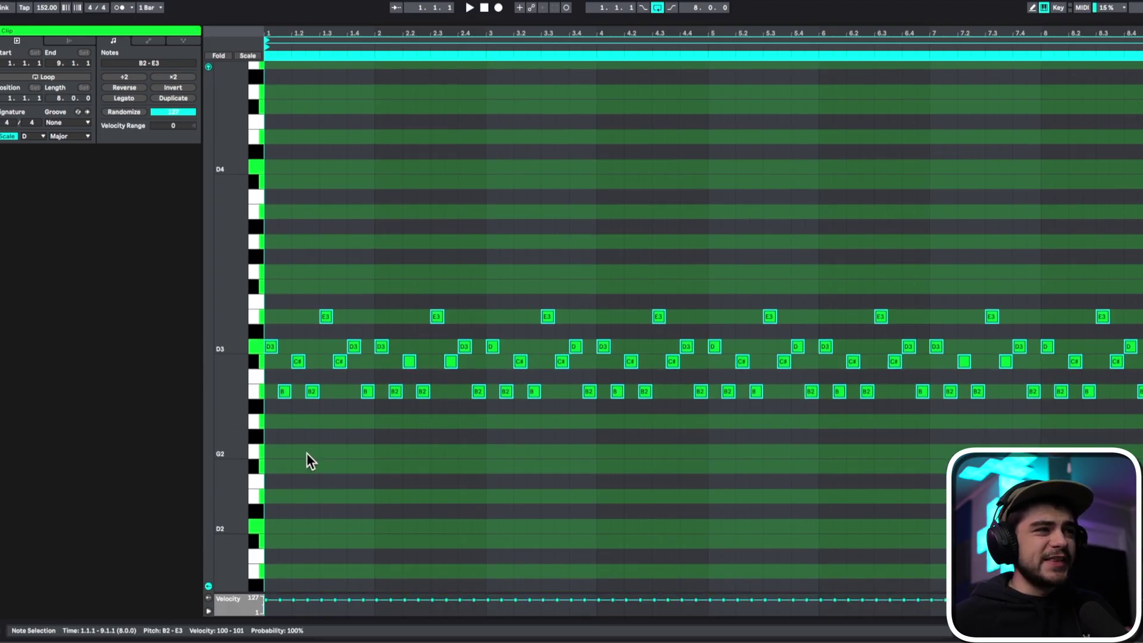
{"action": "scroll", "coordinate": [306, 453], "scroll_direction": "up", "scroll_amount": 1}
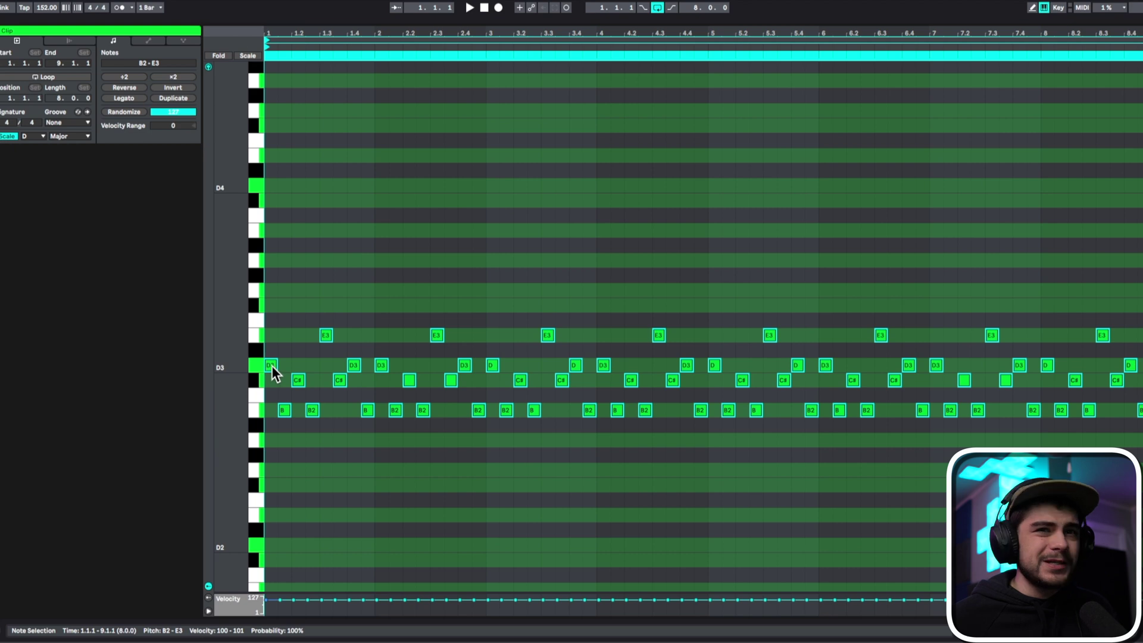
{"action": "left_click_drag", "start_coordinate": [271, 367], "coordinate": [274, 191]}
{"action": "key", "text": "space"}
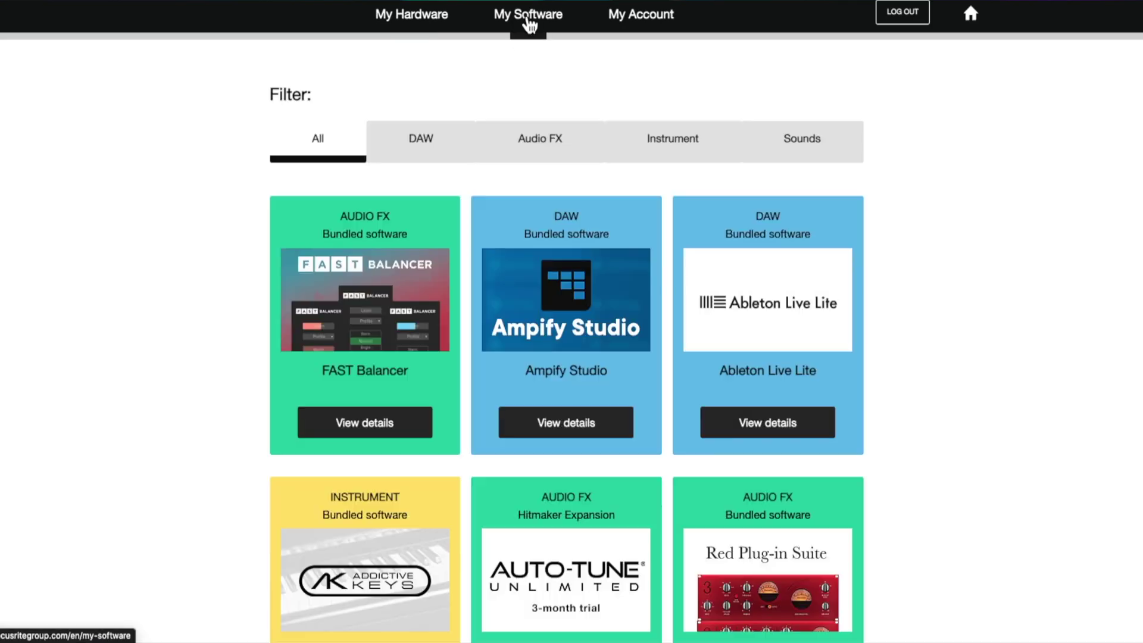
Browse the bundled software on the Focusrite My Software web page.
{"action": "scroll", "coordinate": [528, 298], "scroll_direction": "down", "scroll_amount": 7}
{"action": "left_click", "coordinate": [423, 404]}
{"action": "scroll", "coordinate": [572, 322], "scroll_direction": "down", "scroll_amount": 5}
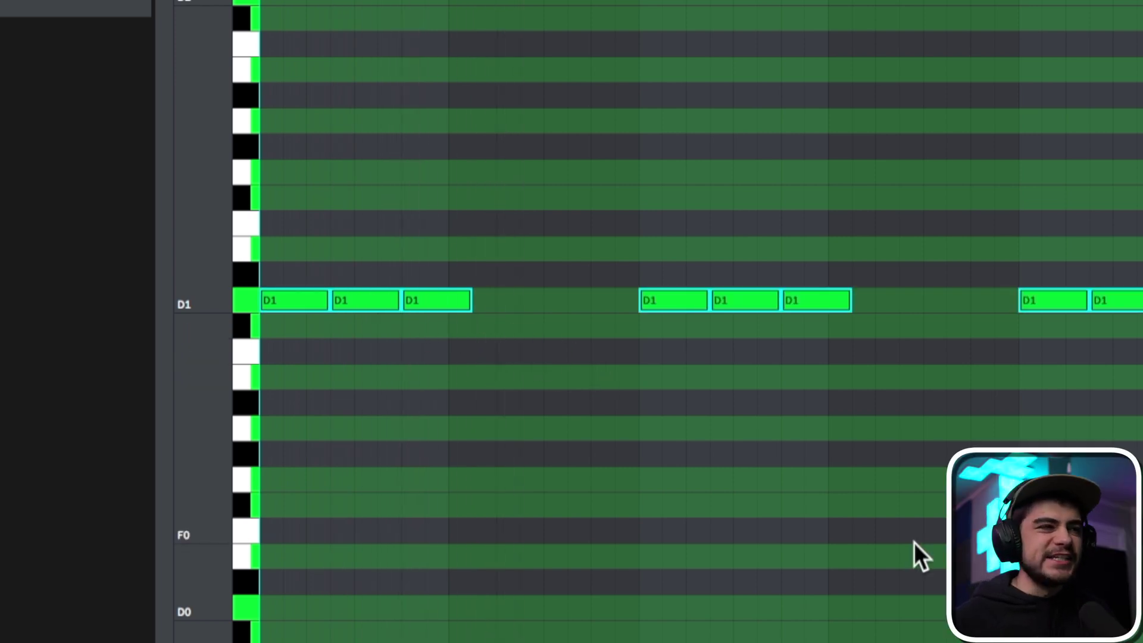
Transpose all the selected D1 notes down to B0 and play the clip.
{"action": "key", "text": "Down"}
{"action": "key", "text": "Down"}
{"action": "key", "text": "Down"}
{"action": "key", "text": "Down"}
{"action": "key", "text": "Down"}
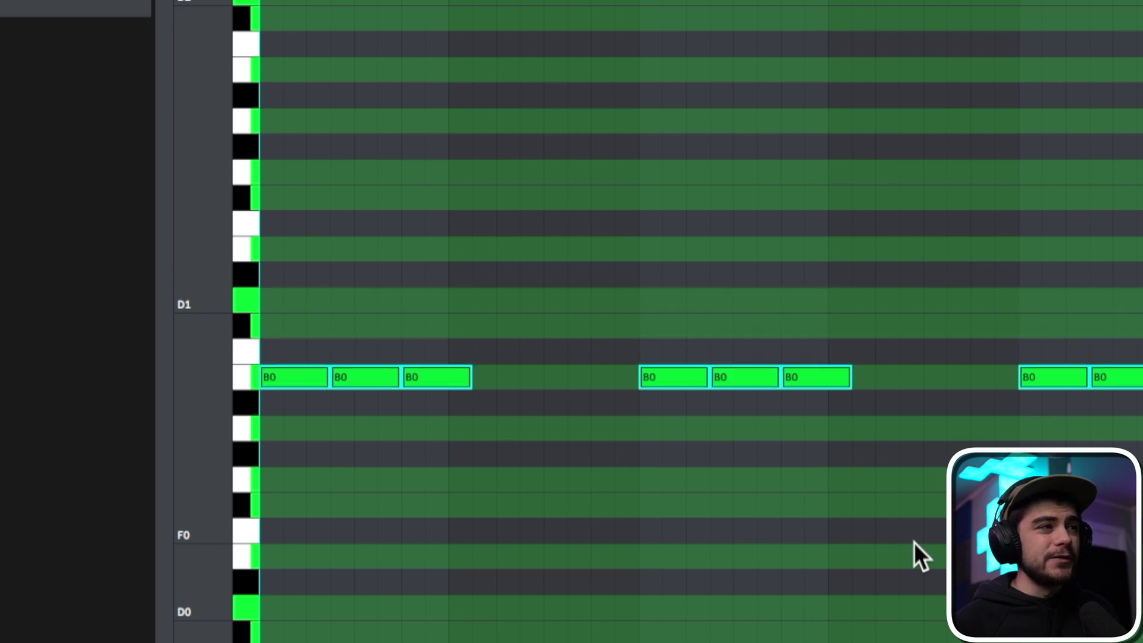
{"action": "key", "text": "Up"}
{"action": "key", "text": "Up"}
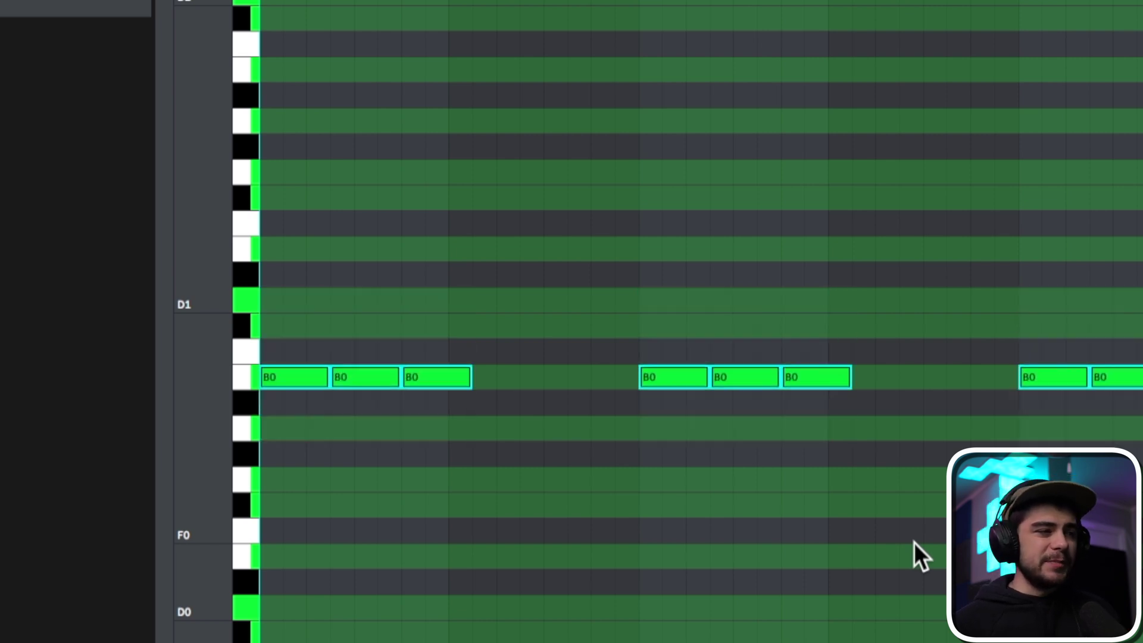
{"action": "key", "text": "space"}
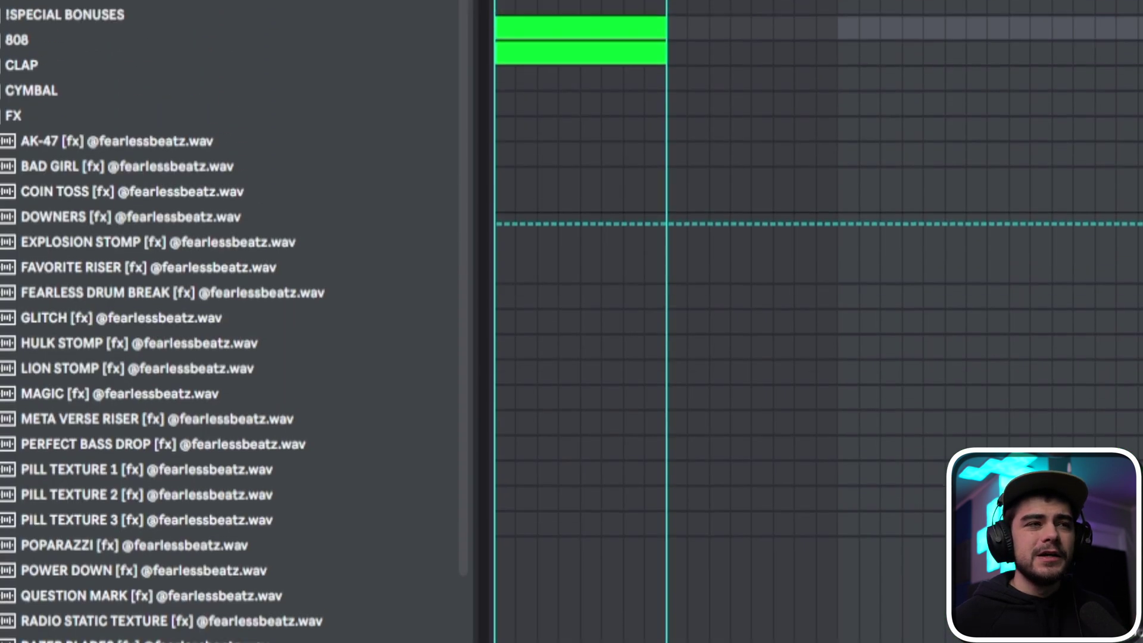
Move the three B0 notes starting at bar 5 down to F#0 and play the clip.
{"action": "double_click", "coordinate": [572, 217]}
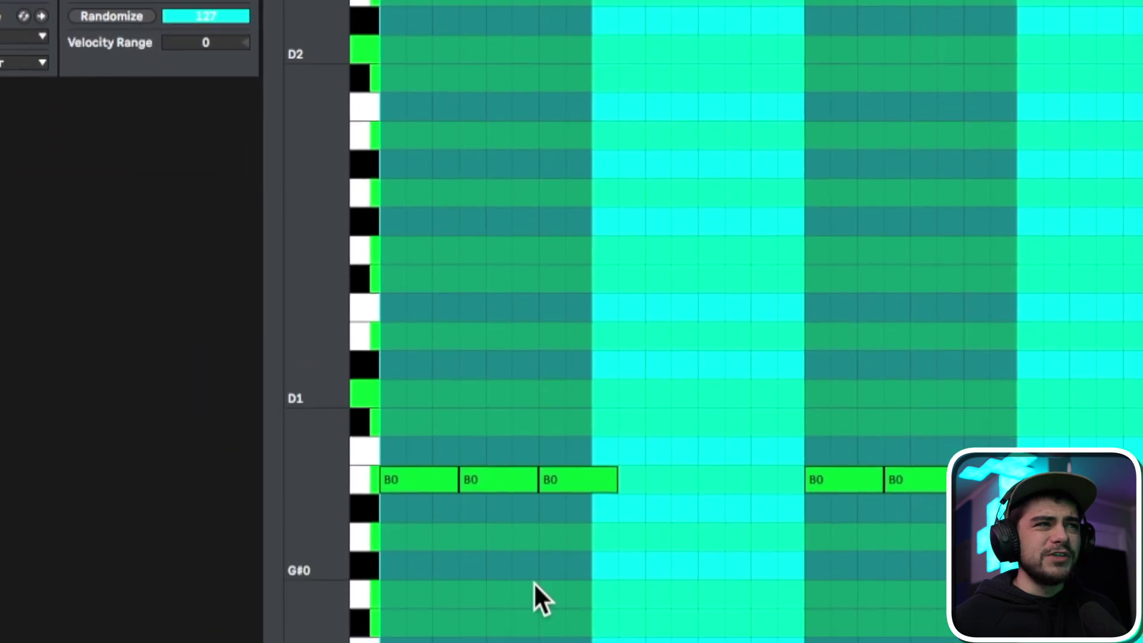
{"action": "left_click", "coordinate": [465, 524]}
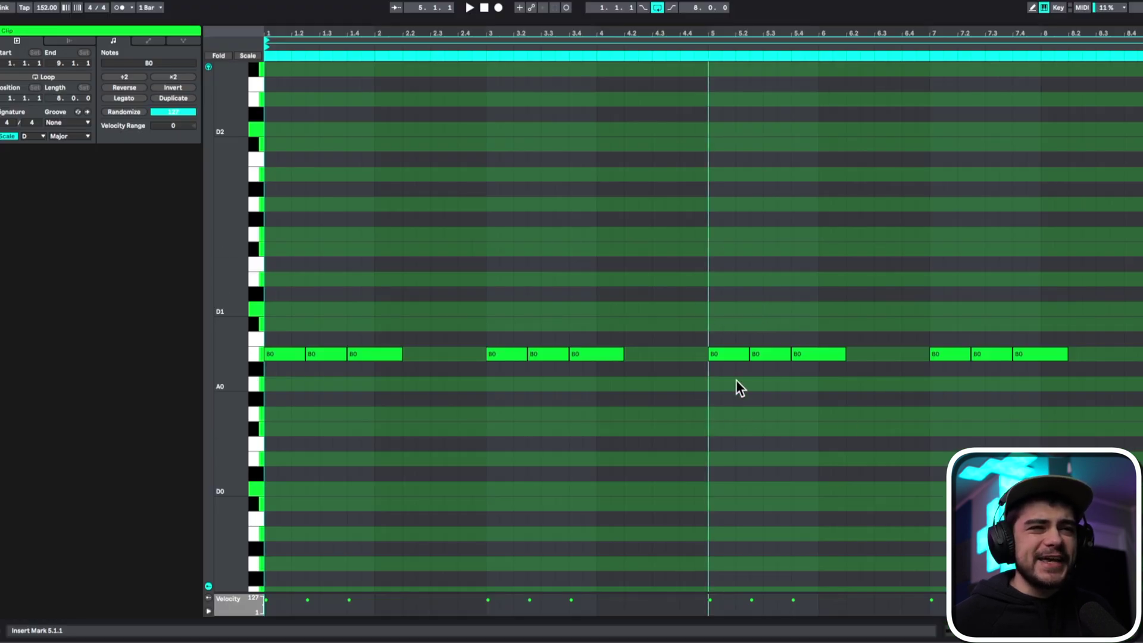
{"action": "left_click_drag", "start_coordinate": [689, 297], "coordinate": [877, 406]}
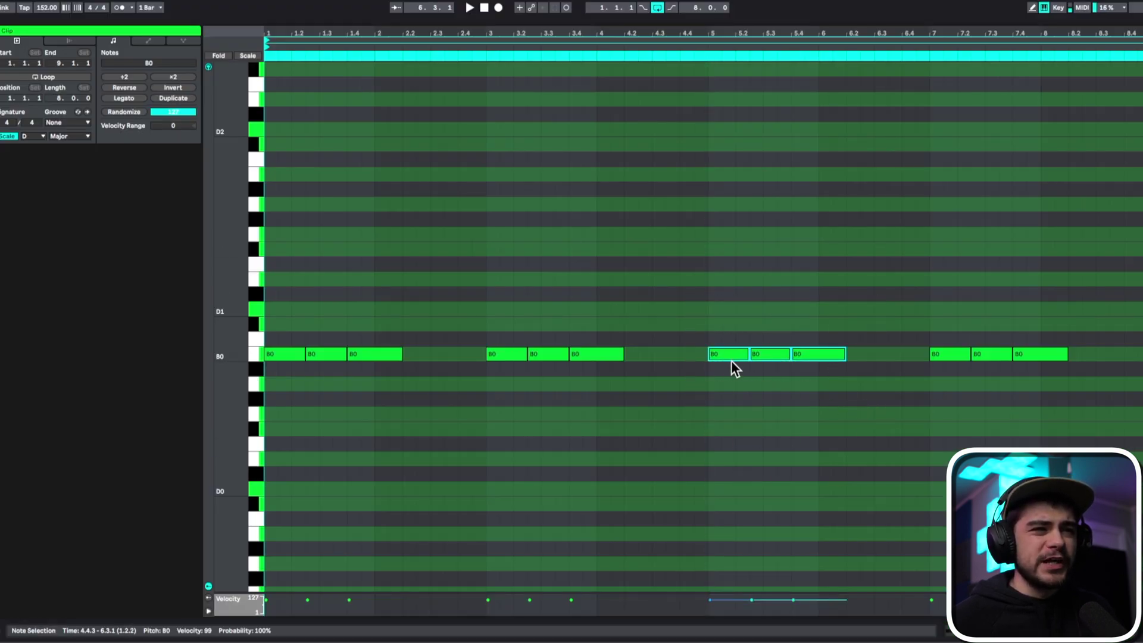
{"action": "left_click_drag", "start_coordinate": [727, 352], "coordinate": [742, 429]}
{"action": "key", "text": "space"}
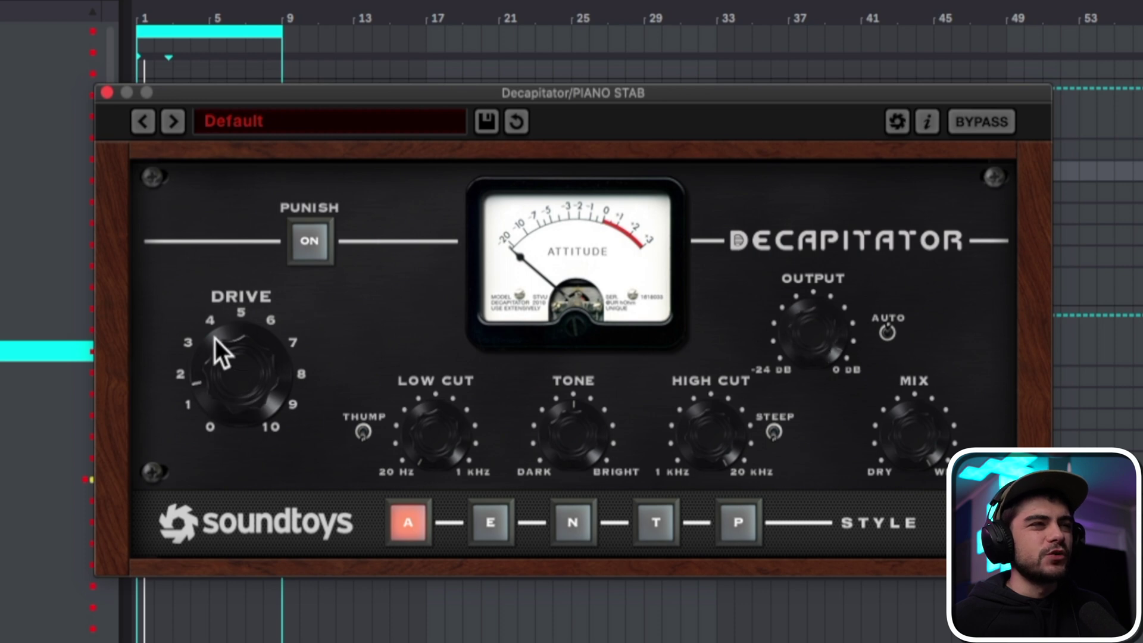
Raise the Decapitator's Drive on the PIANO STAB track to about 4.
{"action": "left_click_drag", "start_coordinate": [215, 338], "coordinate": [201, 285]}
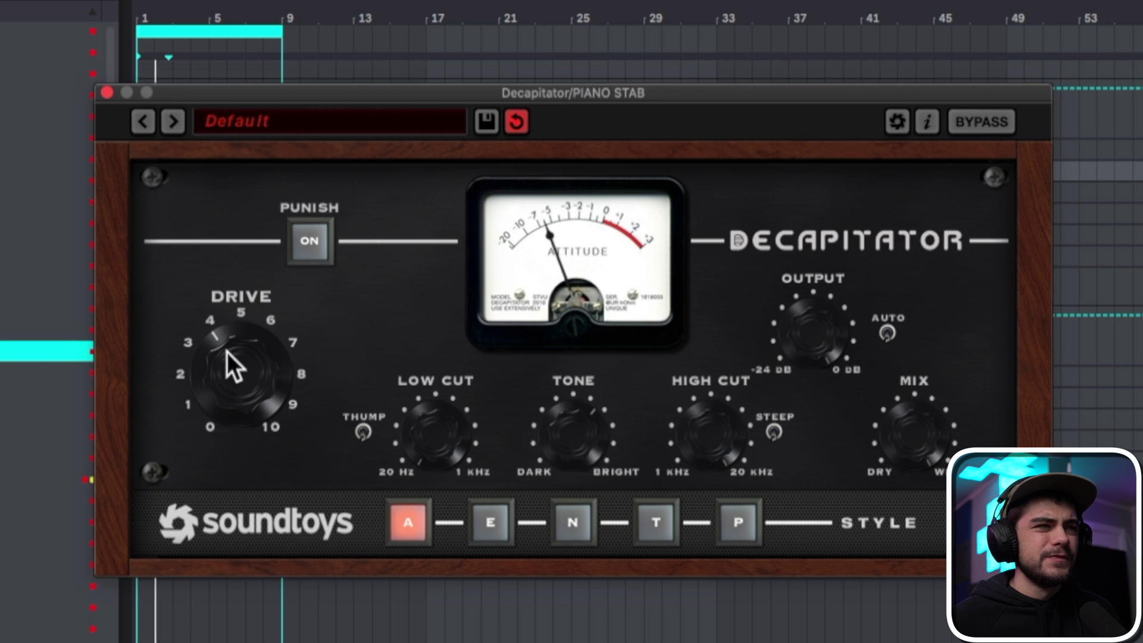
{"action": "left_click_drag", "start_coordinate": [224, 356], "coordinate": [223, 368]}
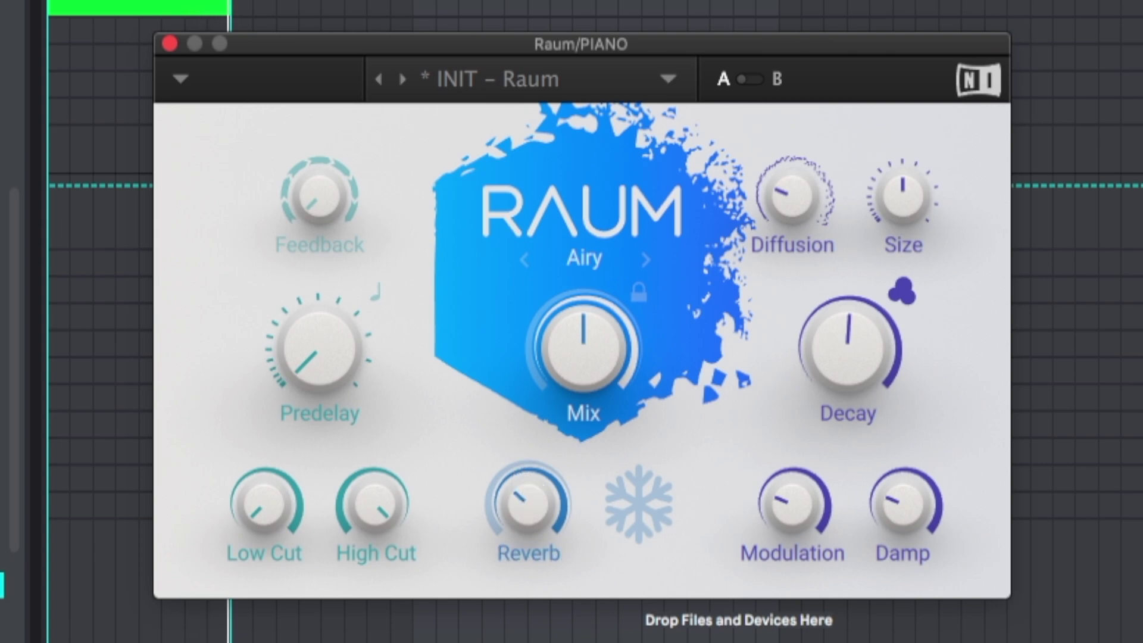
Audition the SACRID snare, load the SAPHIRE snare sample instead, and lower its gain in the sampler.
{"action": "left_click", "coordinate": [349, 437]}
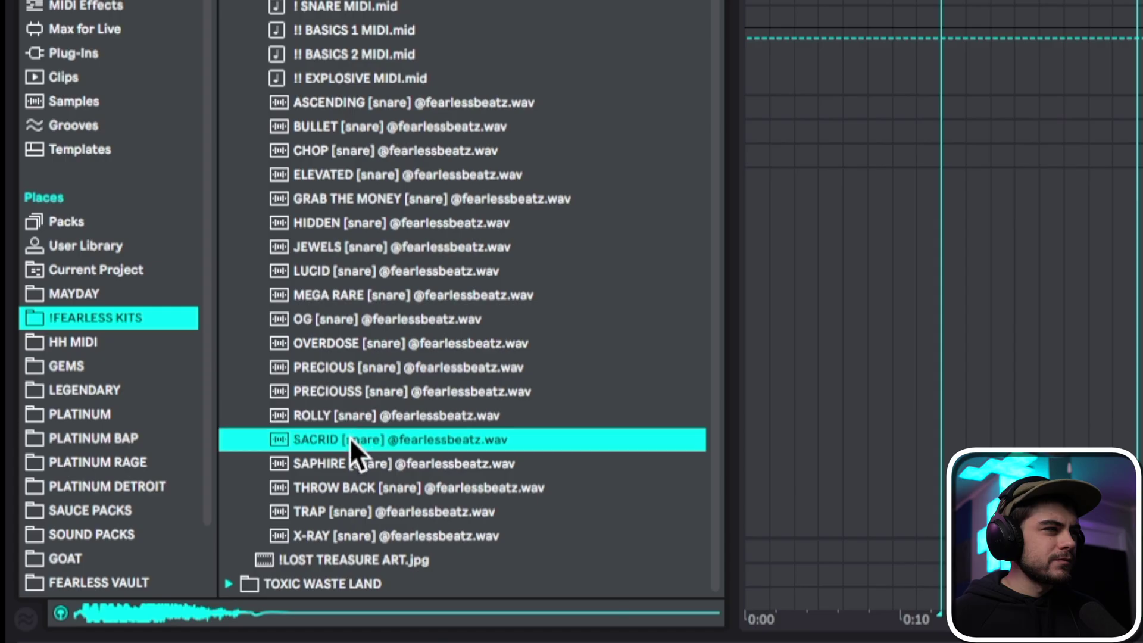
{"action": "left_click", "coordinate": [381, 462]}
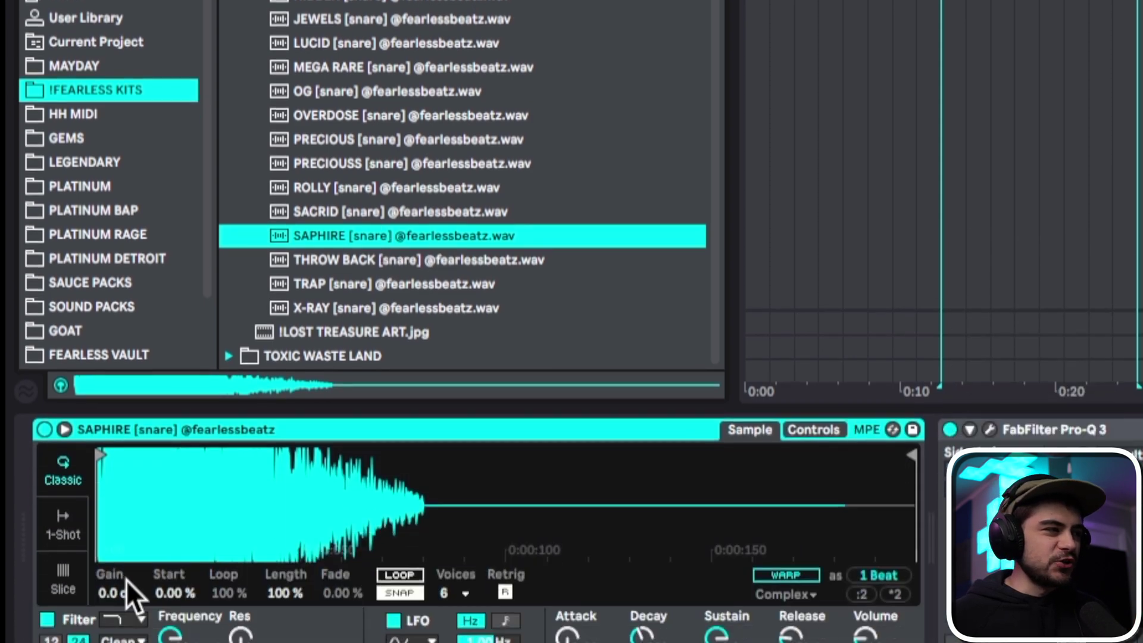
{"action": "left_click_drag", "start_coordinate": [127, 589], "coordinate": [127, 613]}
{"action": "left_click_drag", "start_coordinate": [119, 527], "coordinate": [119, 539]}
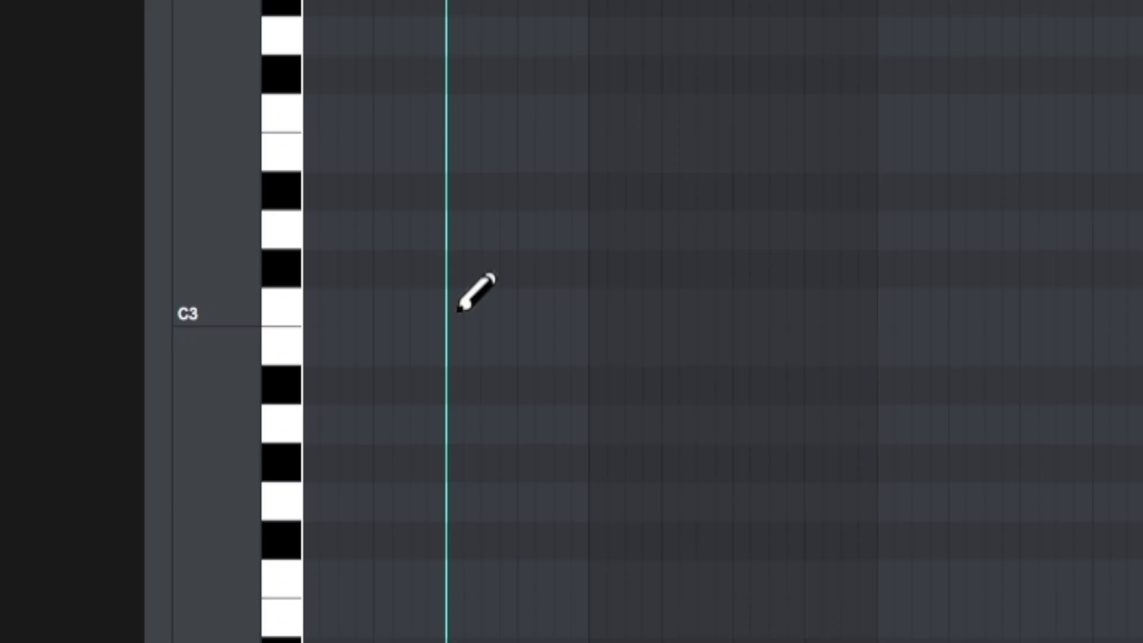
Draw a short C3 snare note on beat 3 of every bar across the eight-bar clip, and select all the notes.
{"action": "left_click", "coordinate": [457, 307]}
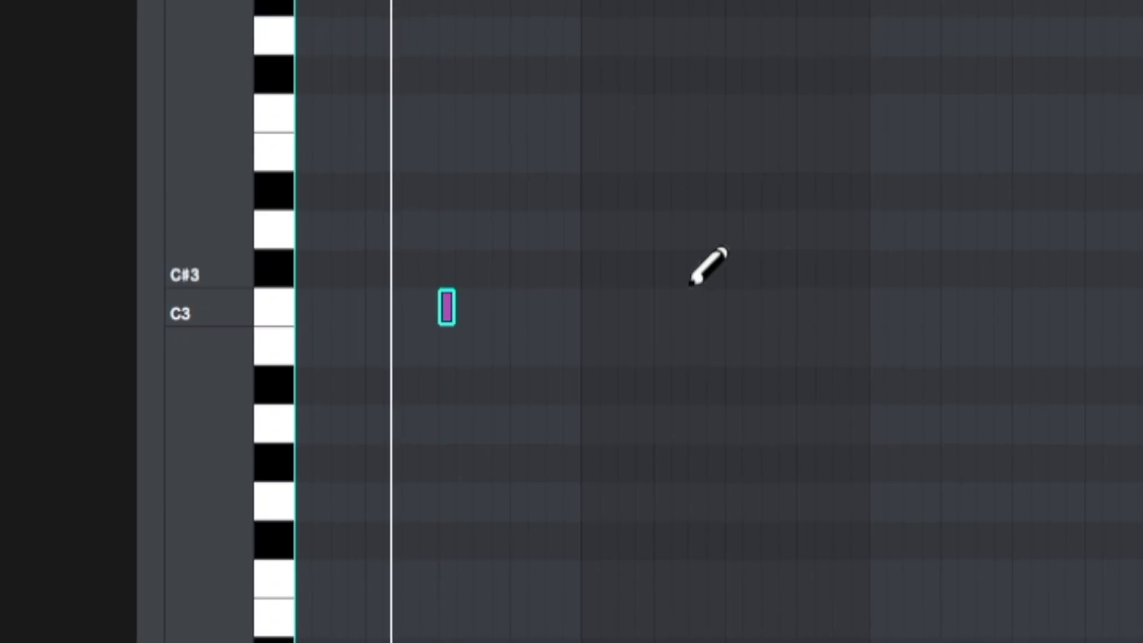
{"action": "left_click", "coordinate": [742, 307]}
{"action": "left_click", "coordinate": [919, 307]}
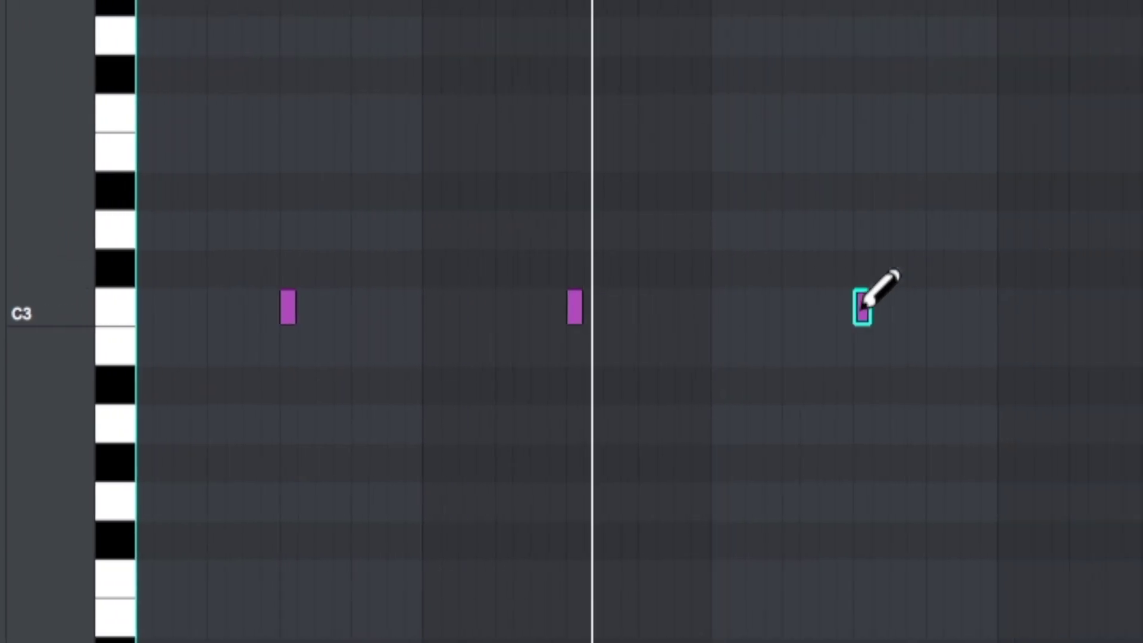
{"action": "left_click", "coordinate": [1142, 307]}
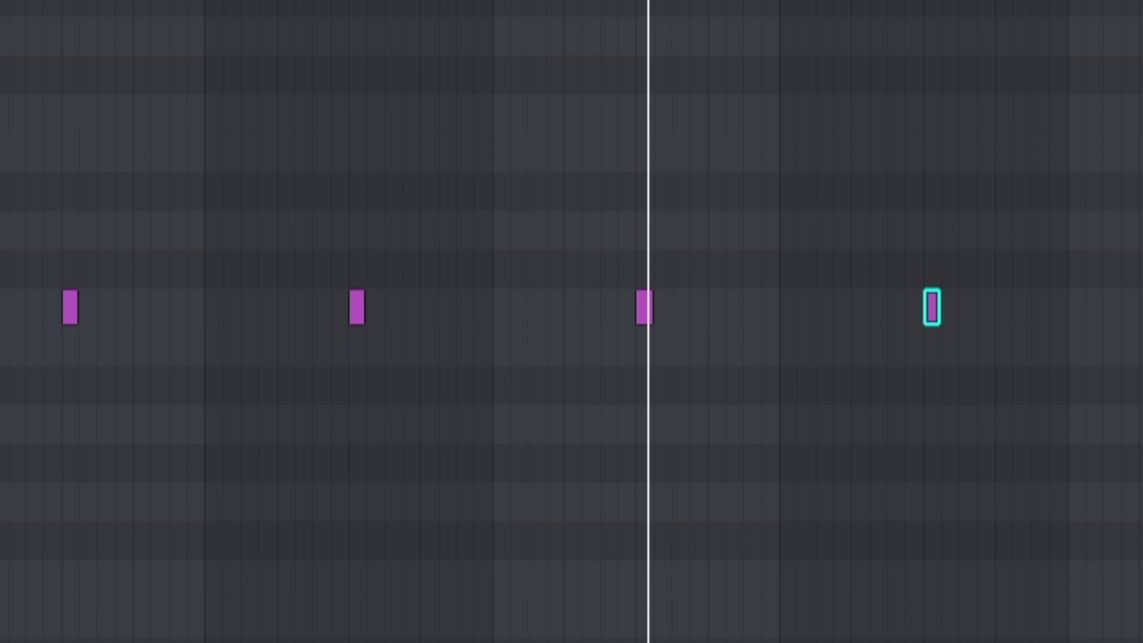
{"action": "left_click", "coordinate": [1142, 307]}
{"action": "left_click", "coordinate": [1142, 307]}
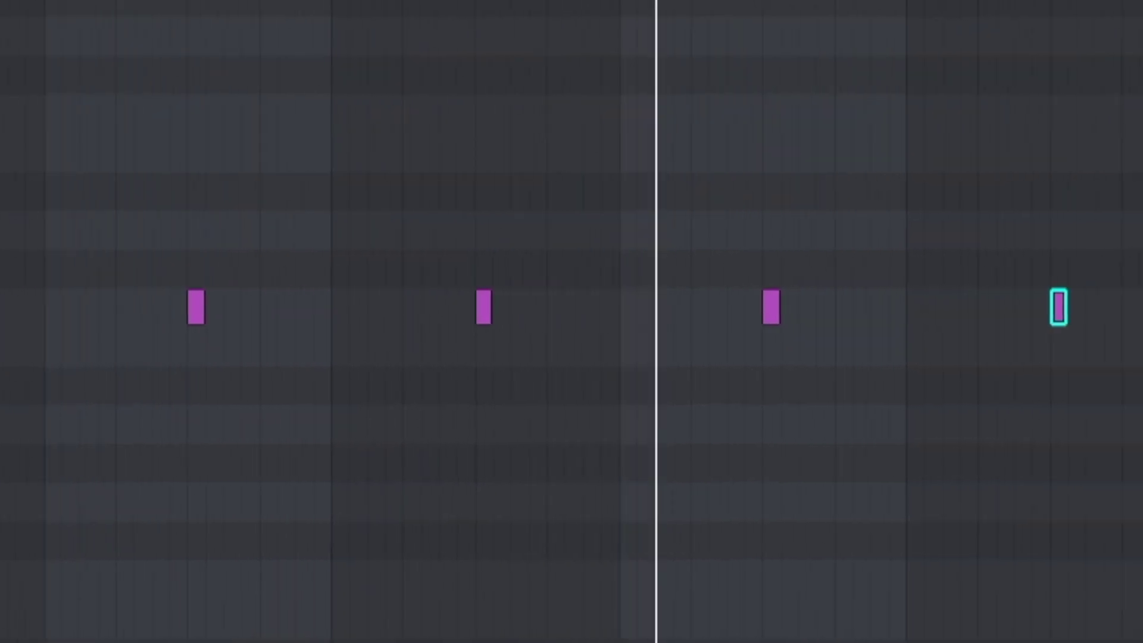
{"action": "left_click", "coordinate": [1083, 307]}
{"action": "left_click", "coordinate": [1142, 307]}
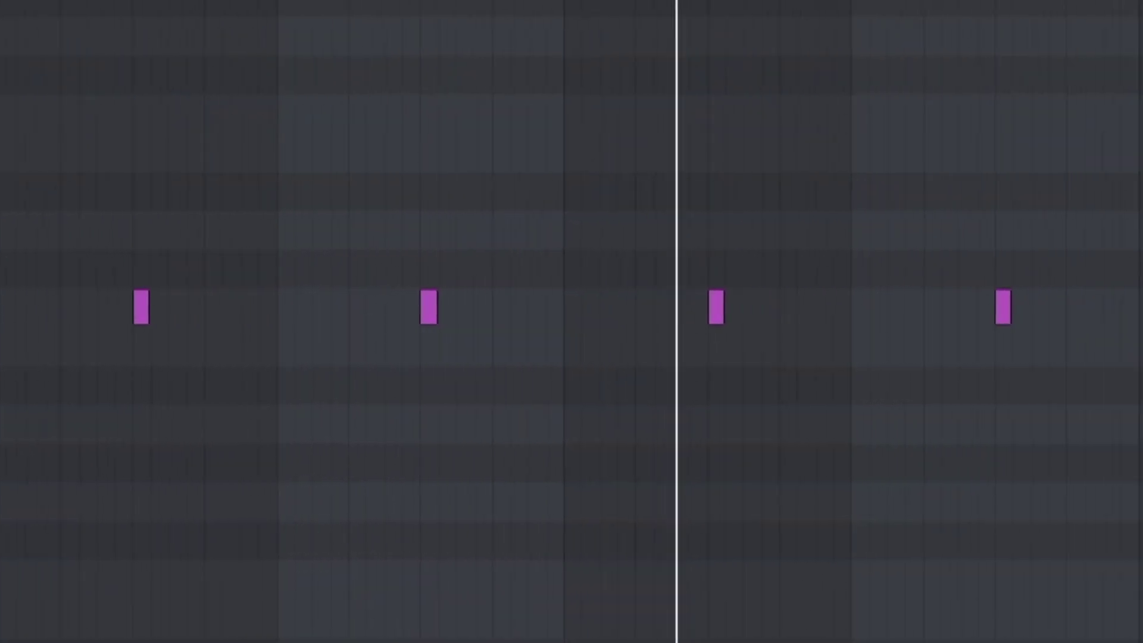
{"action": "key", "text": "ctrl+a"}
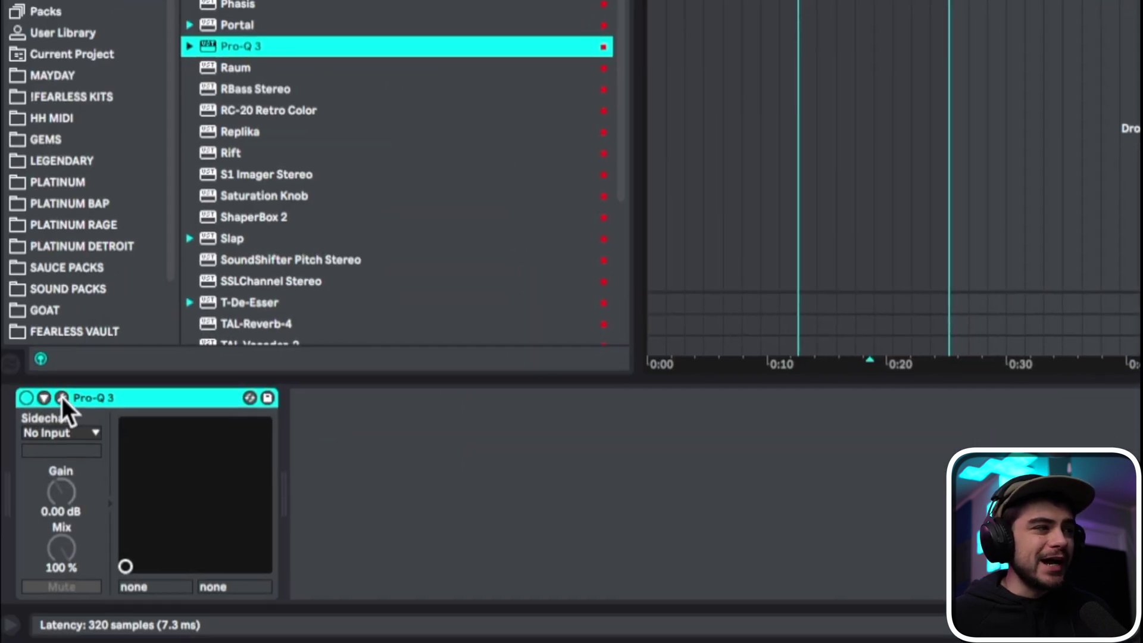
Open Pro-Q 3 on the MELODY group and set its low cut to about 167 Hz with a 24 dB/oct slope.
{"action": "left_click", "coordinate": [62, 398]}
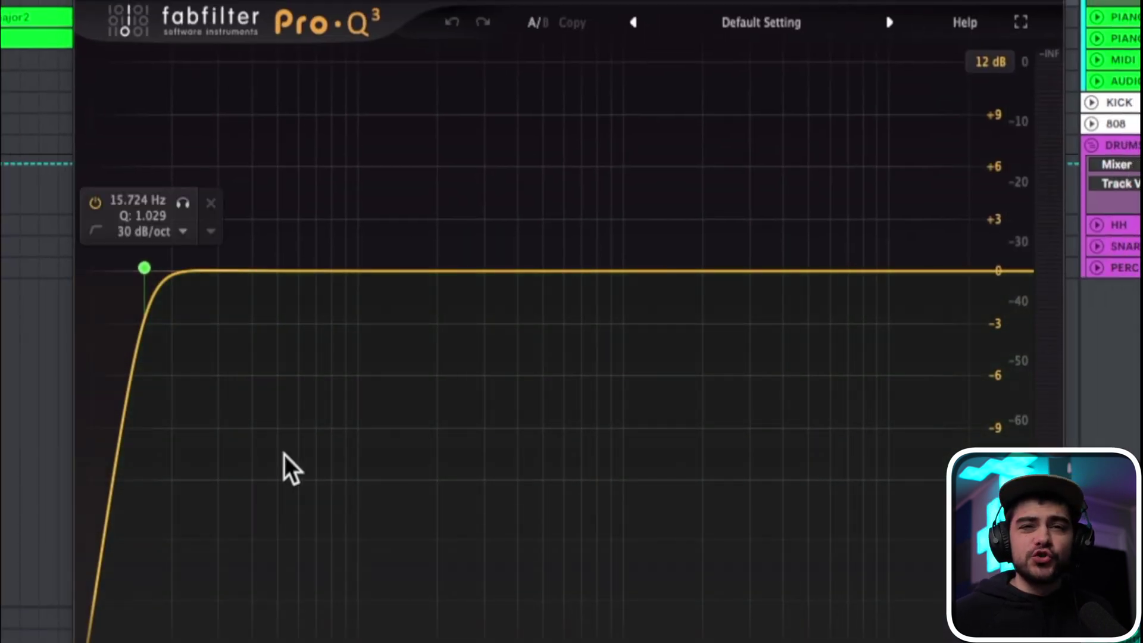
{"action": "left_click_drag", "start_coordinate": [154, 268], "coordinate": [421, 265]}
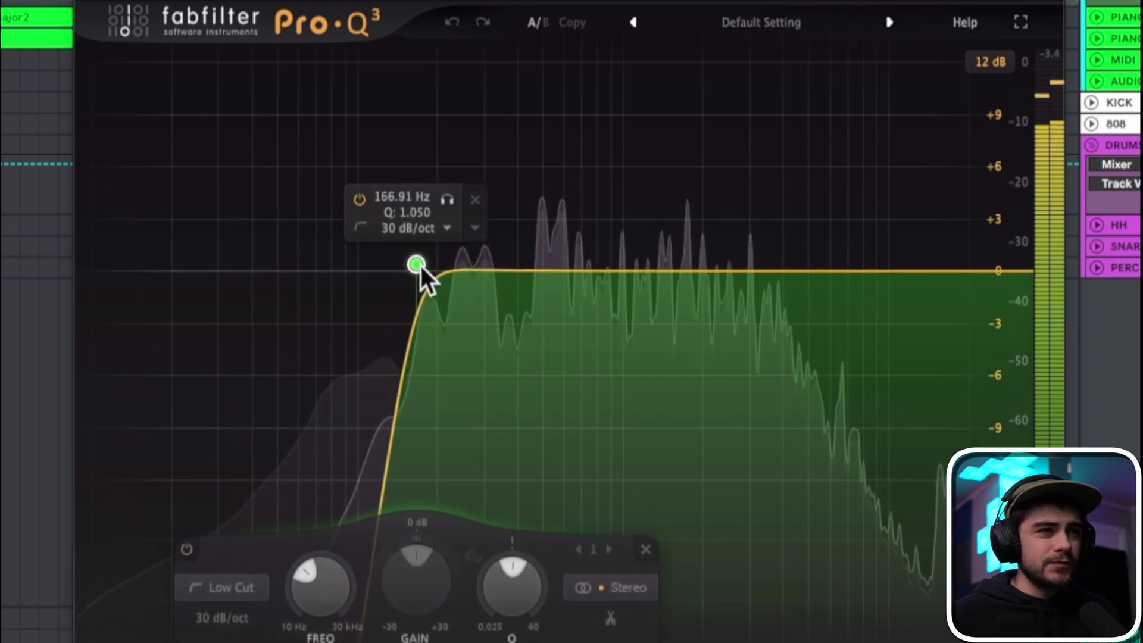
{"action": "scroll", "coordinate": [420, 266], "scroll_direction": "down", "scroll_amount": 1}
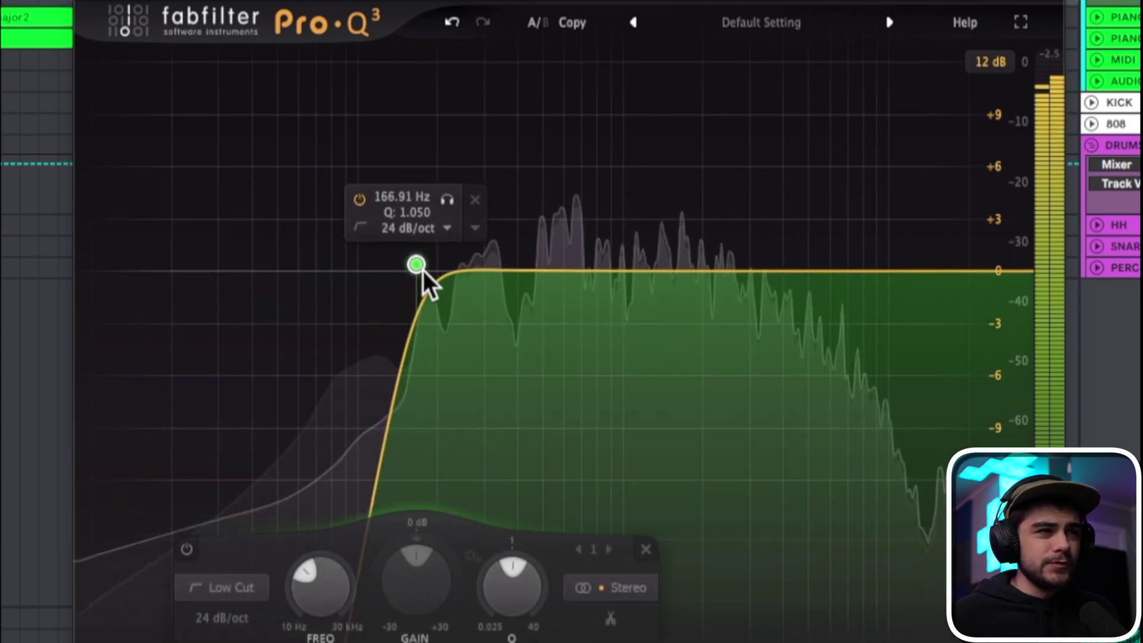
{"action": "left_click_drag", "start_coordinate": [420, 266], "coordinate": [429, 266]}
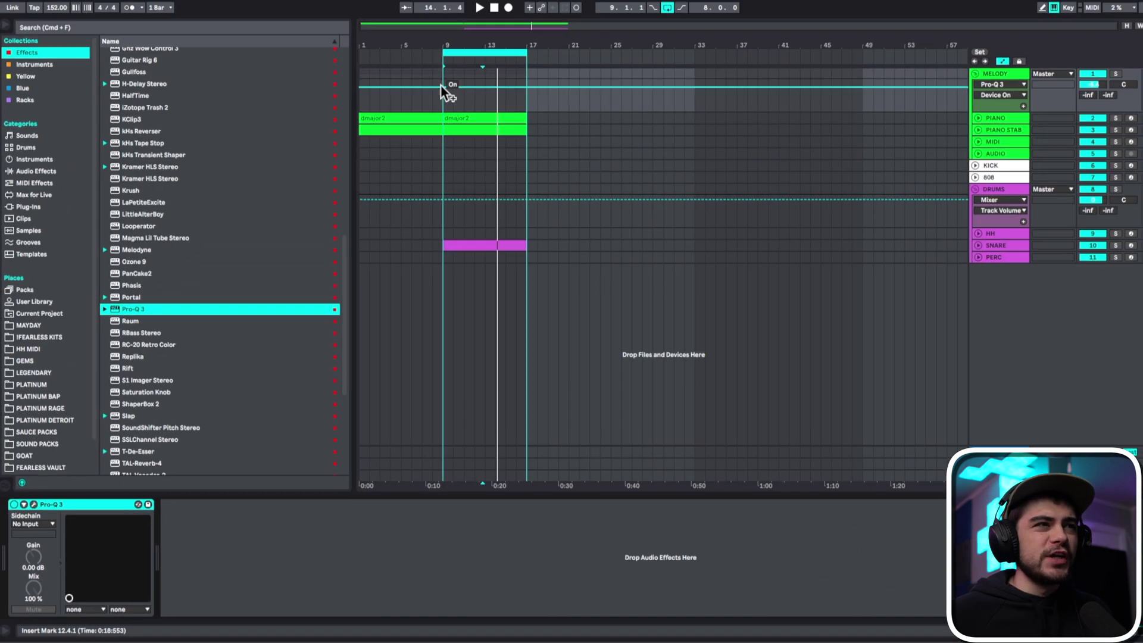
Automate Pro-Q 3's Device On for the MELODY group: off through bars 1 to 8 and on from bar 9.
{"action": "left_click", "coordinate": [444, 87]}
{"action": "left_click_drag", "start_coordinate": [422, 87], "coordinate": [443, 102]}
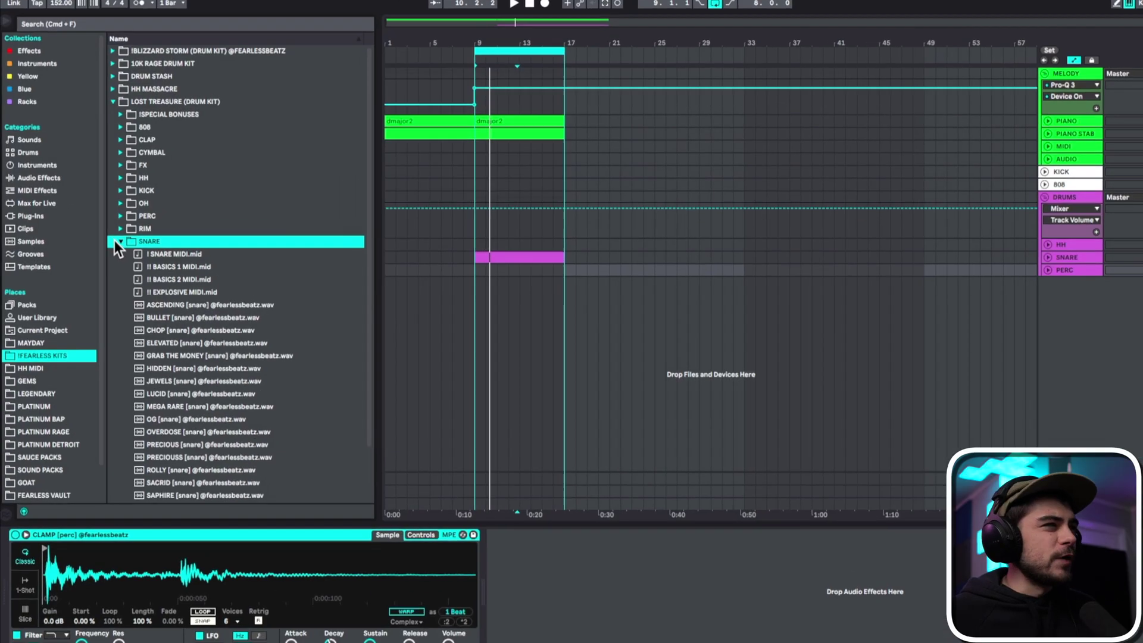
Load the BIONIC perc sample from the LOST TREASURE kit's PERC folder and draw a C3 note in the first bar.
{"action": "left_click", "coordinate": [202, 353]}
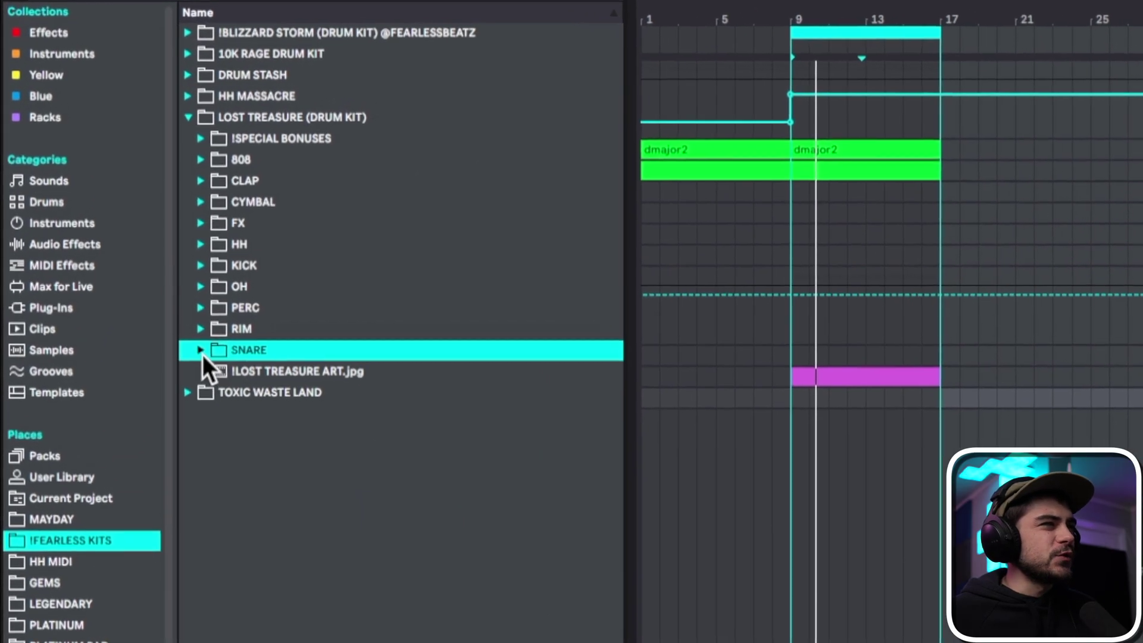
{"action": "left_click", "coordinate": [205, 312]}
{"action": "left_click", "coordinate": [302, 375]}
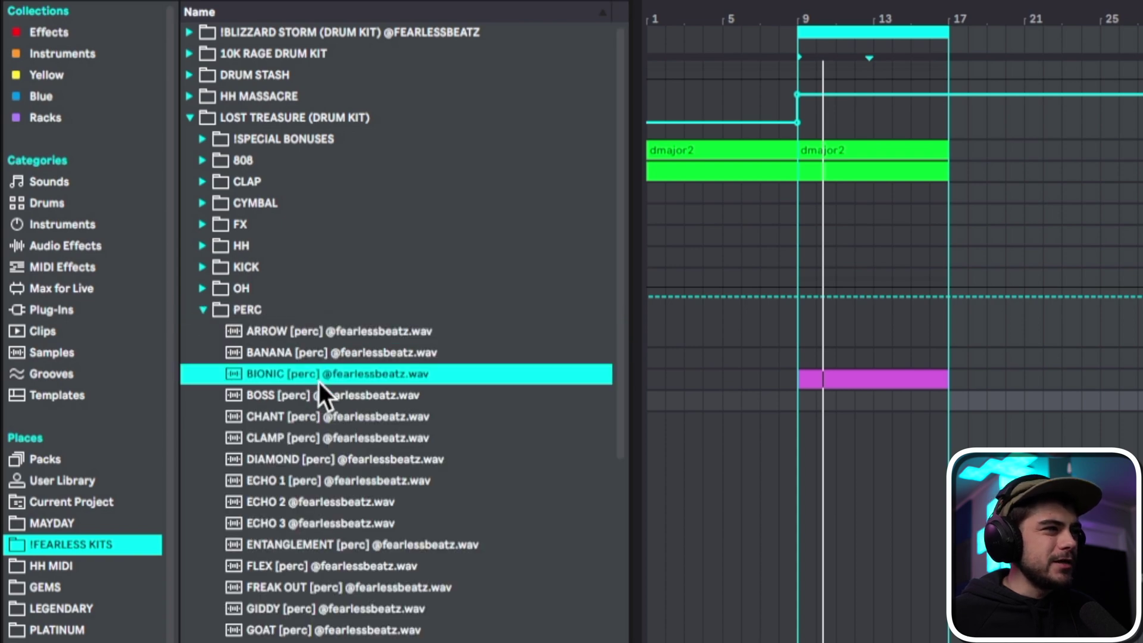
{"action": "left_click_drag", "start_coordinate": [308, 375], "coordinate": [294, 498]}
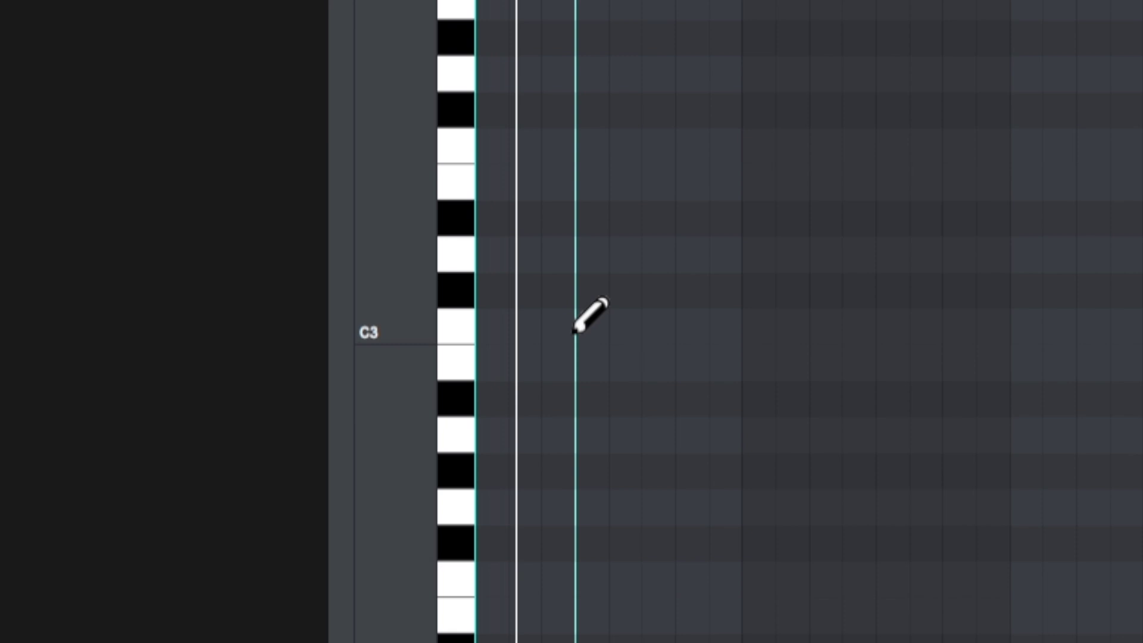
{"action": "left_click", "coordinate": [545, 324]}
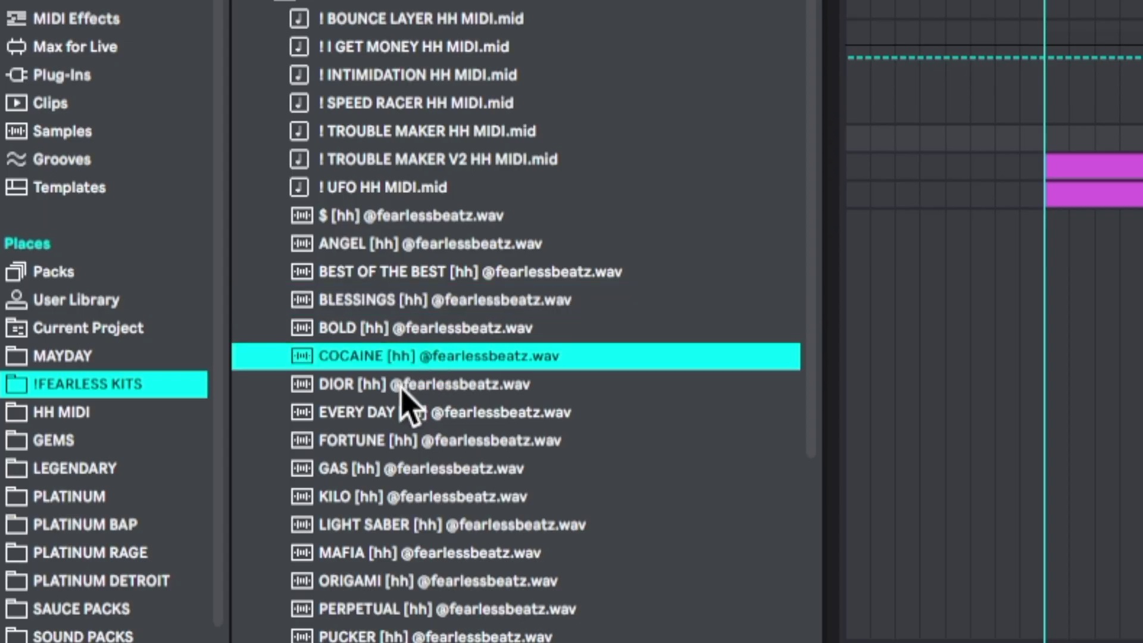
Audition the EVERY DAY and DIOR hi-hat samples from the kit's HH folder.
{"action": "left_click", "coordinate": [381, 414]}
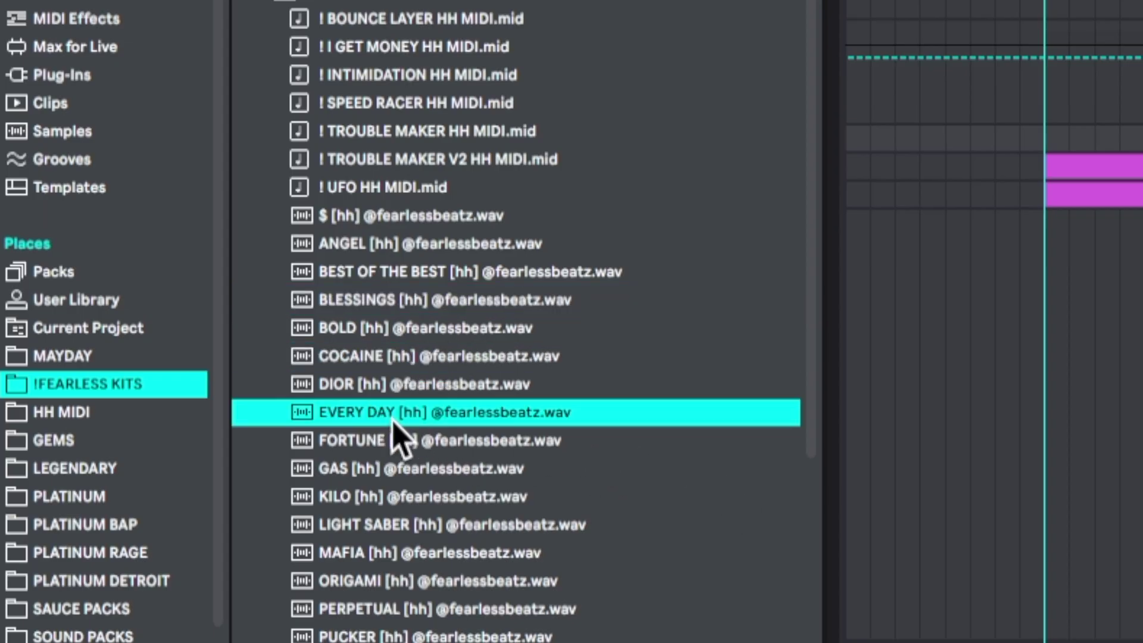
{"action": "left_click", "coordinate": [383, 387]}
{"action": "left_click", "coordinate": [376, 411]}
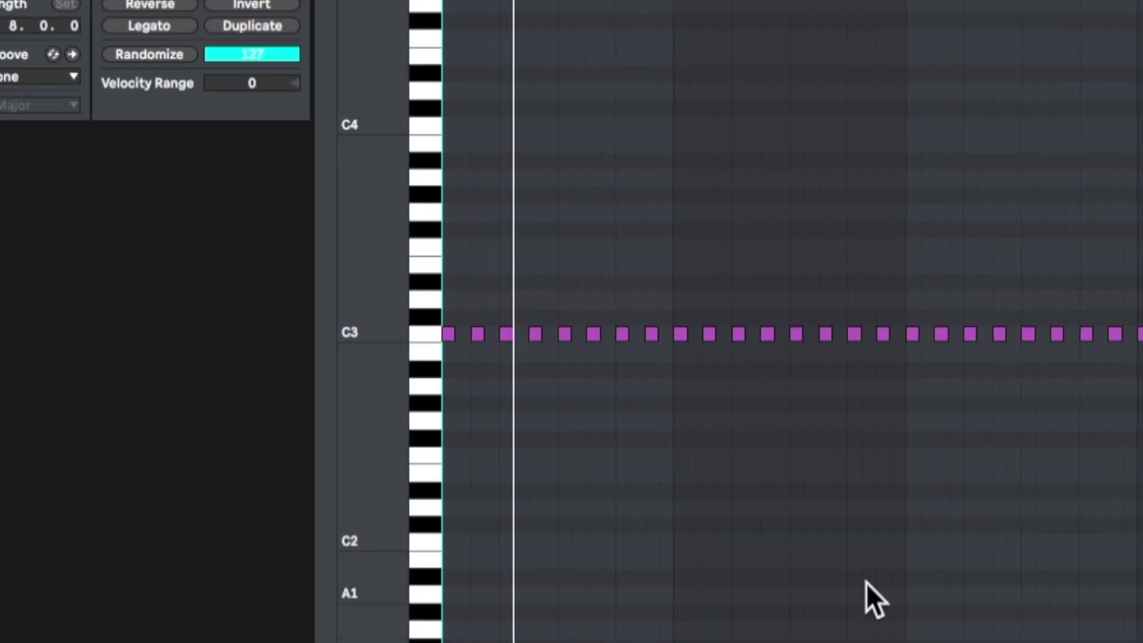
Use a 1/16 triplet grid in the hi-hat clip and add a roll of four short C3 notes at its start.
{"action": "left_click_drag", "start_coordinate": [397, 2], "coordinate": [397, 48]}
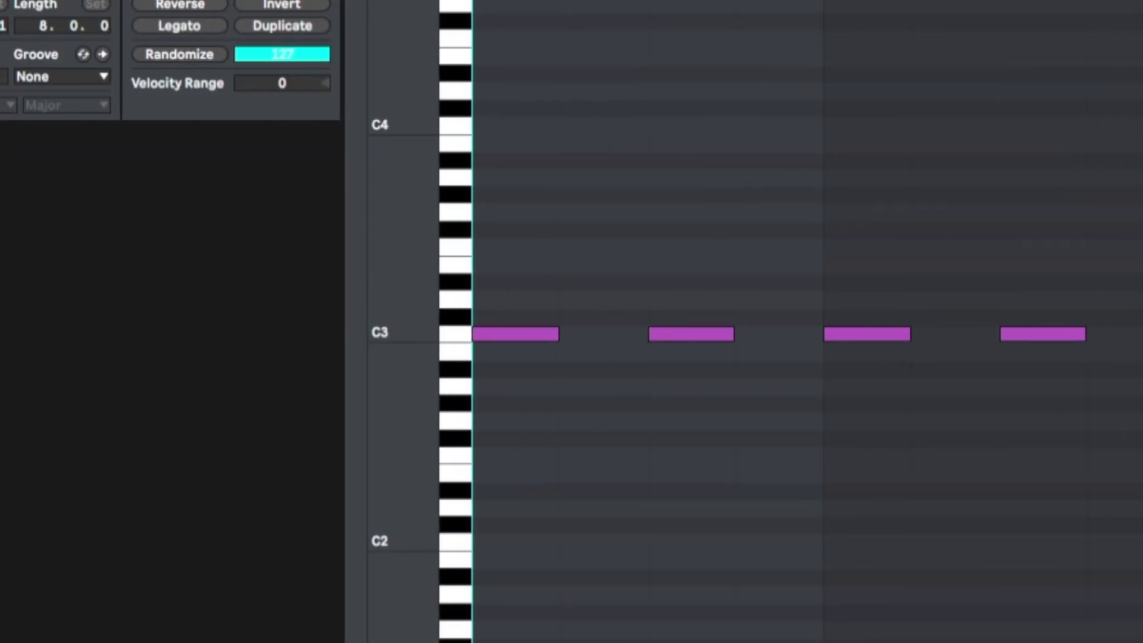
{"action": "right_click", "coordinate": [565, 390]}
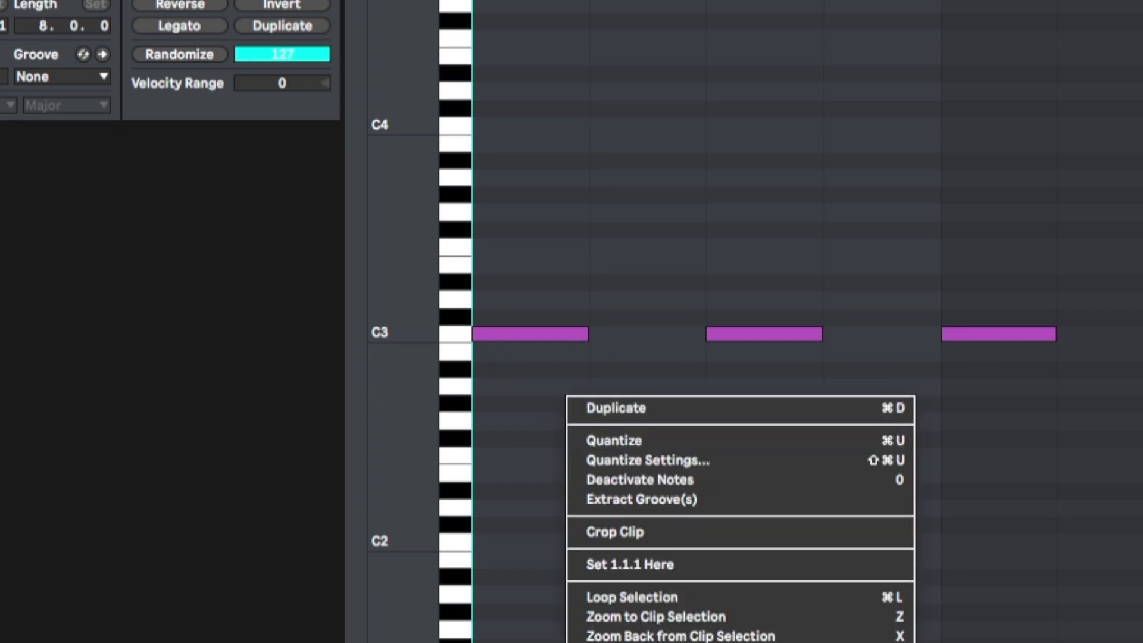
{"action": "left_click", "coordinate": [592, 566]}
{"action": "right_click", "coordinate": [592, 566]}
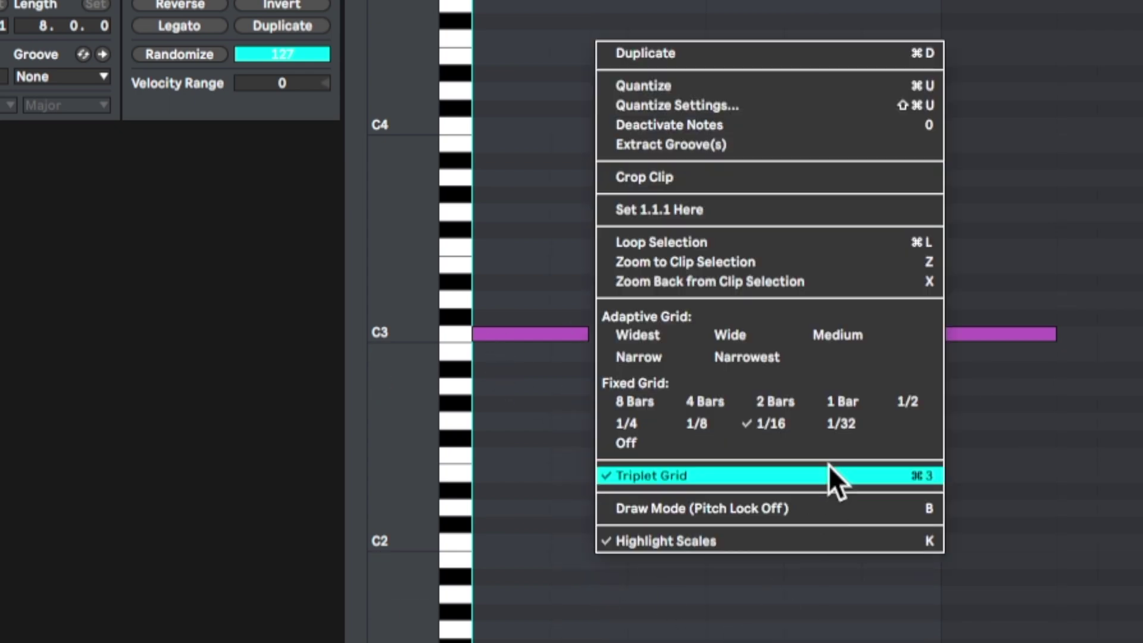
{"action": "left_click", "coordinate": [678, 359]}
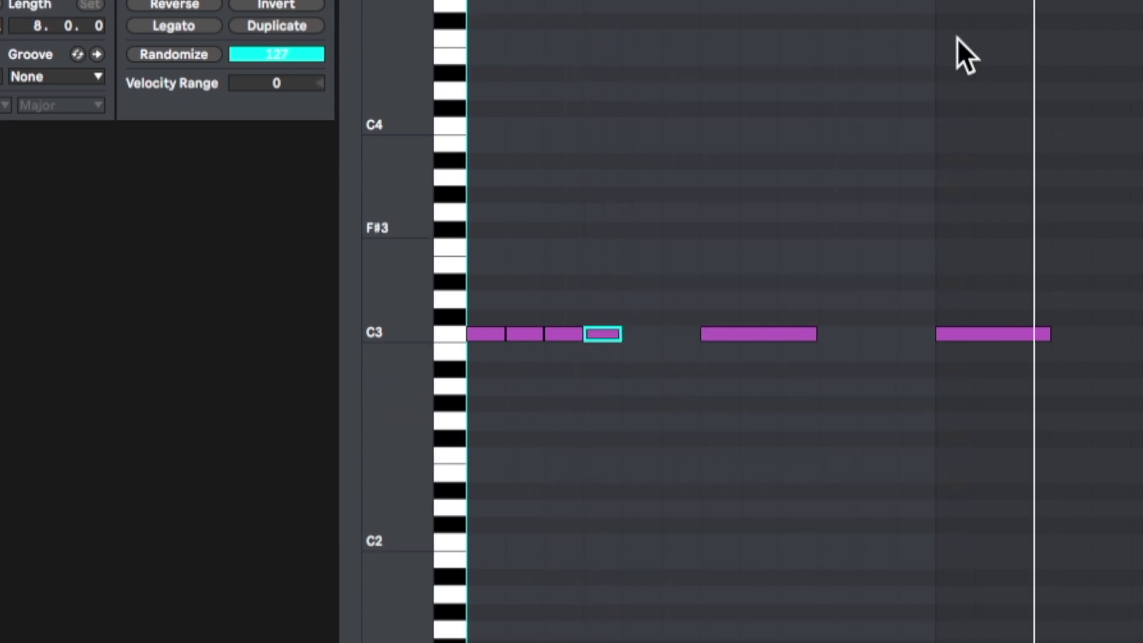
Select the C3 hi-hat notes following the opening triplet roll and duplicate them.
{"action": "scroll", "coordinate": [767, 321], "scroll_direction": "down", "scroll_amount": 5}
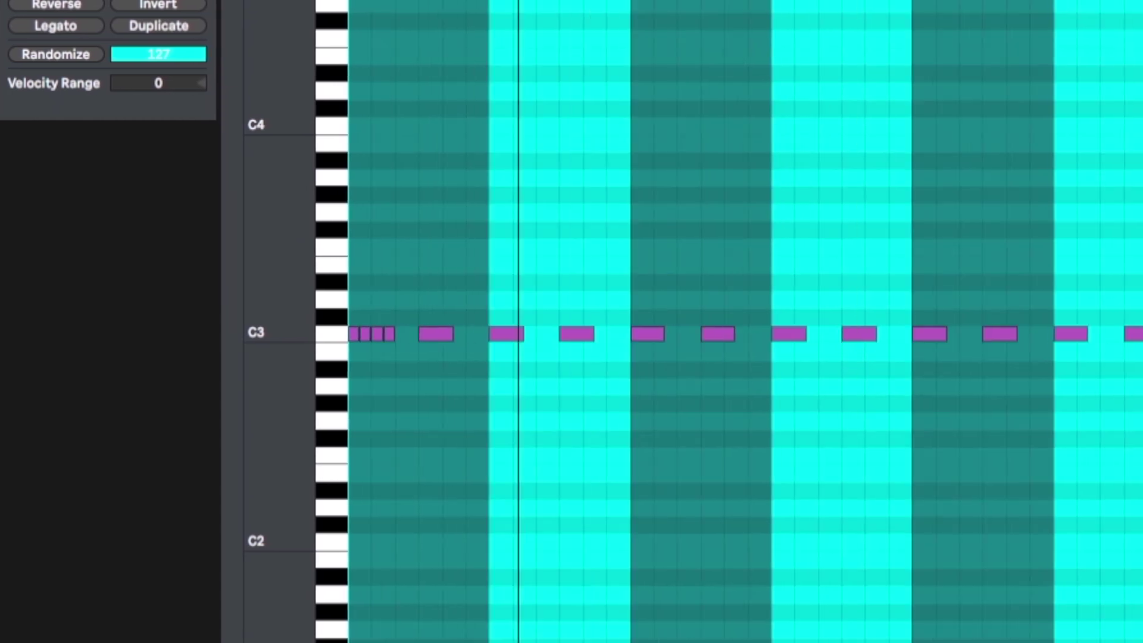
{"action": "left_click", "coordinate": [769, 509]}
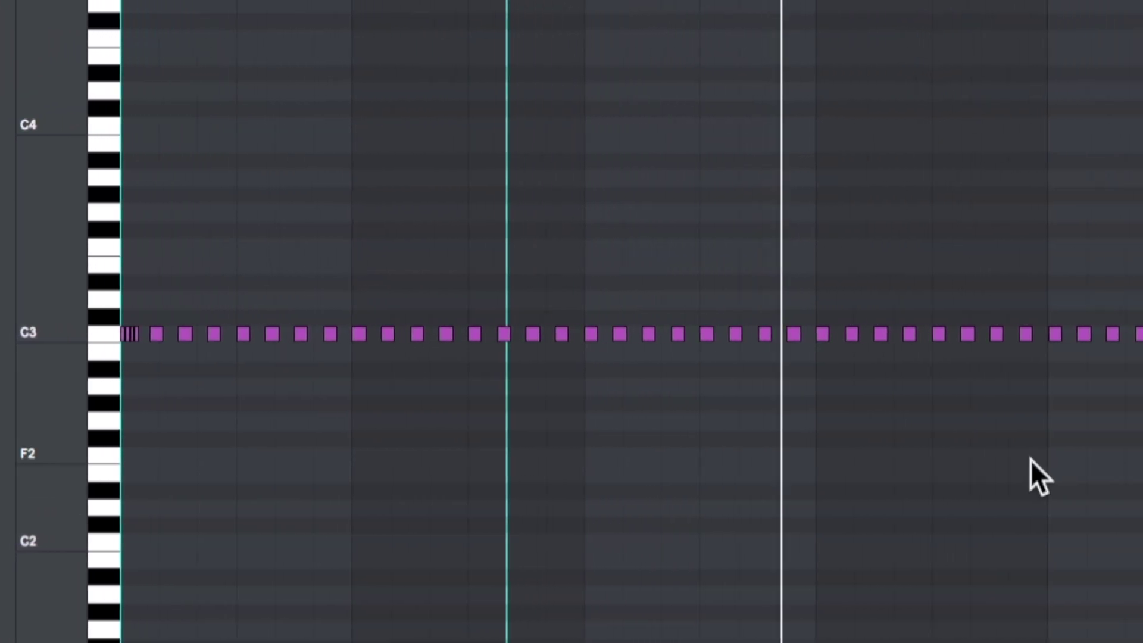
{"action": "left_click_drag", "start_coordinate": [1109, 448], "coordinate": [190, 310]}
{"action": "key", "text": "super+d"}
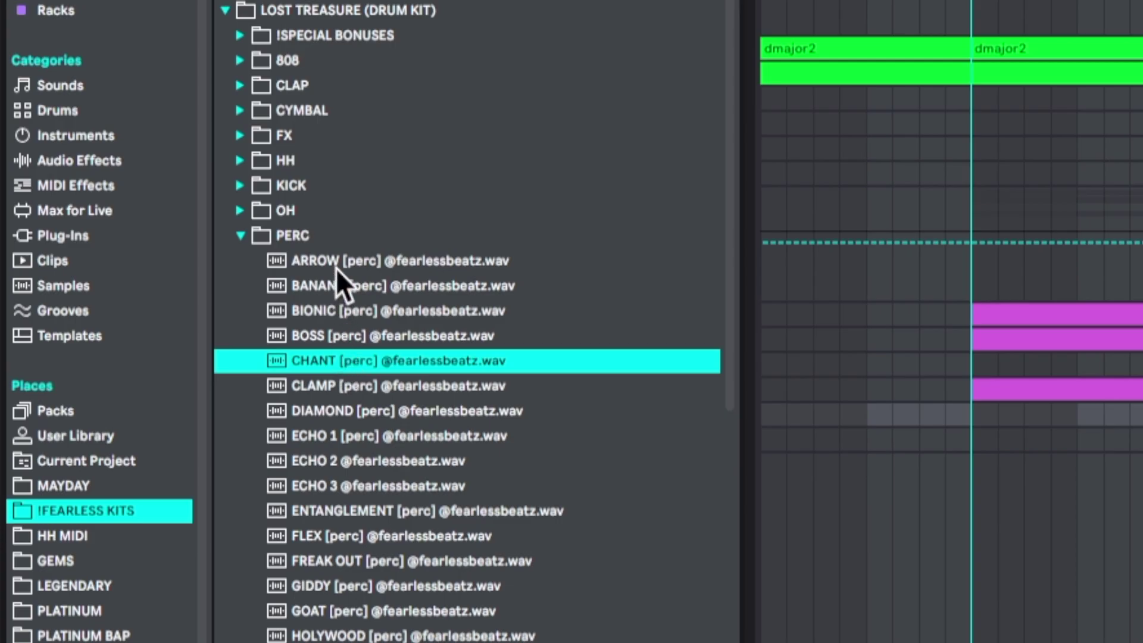
Pick the ARROW perc sample and draw three short C3 notes late in bar 2 plus another note in bar 6.
{"action": "left_click", "coordinate": [361, 261]}
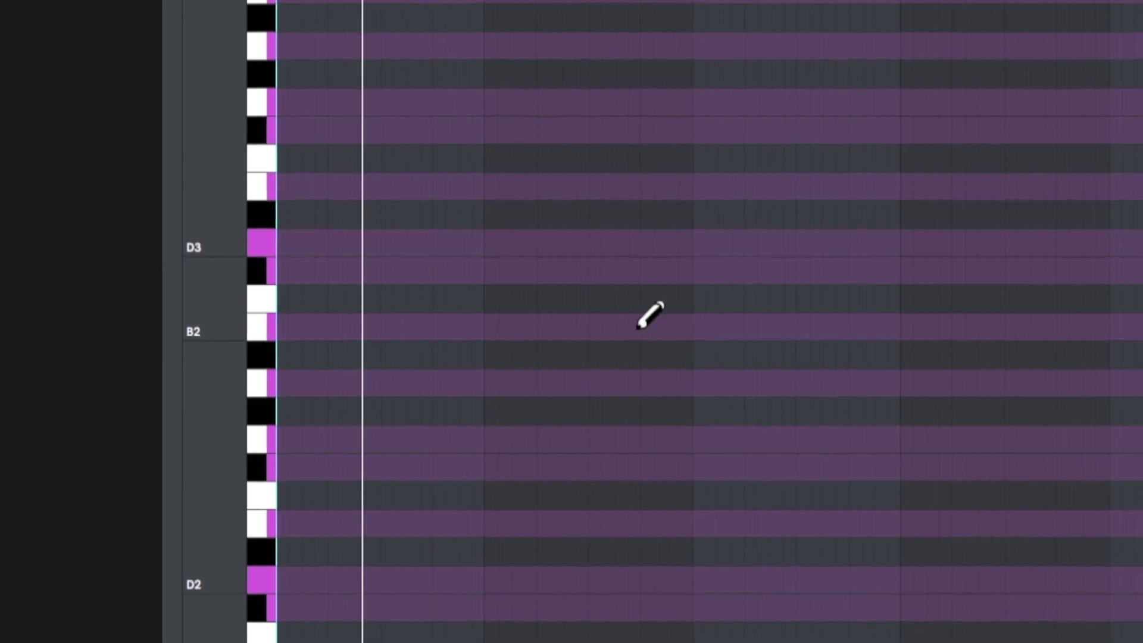
{"action": "left_click", "coordinate": [646, 300]}
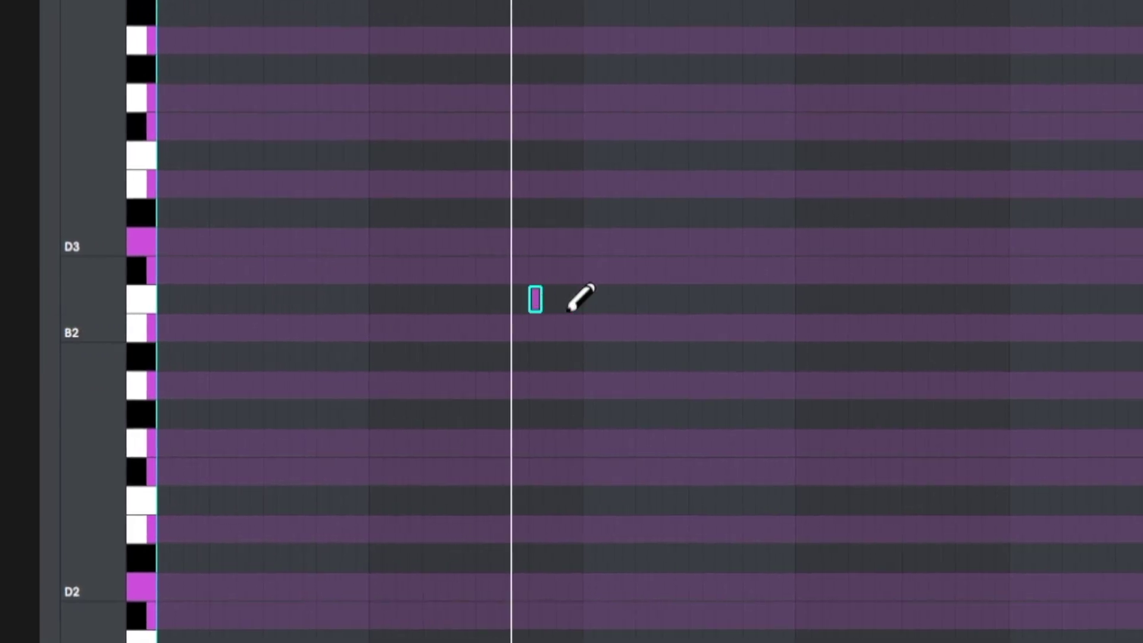
{"action": "left_click", "coordinate": [563, 300]}
{"action": "left_click", "coordinate": [508, 299]}
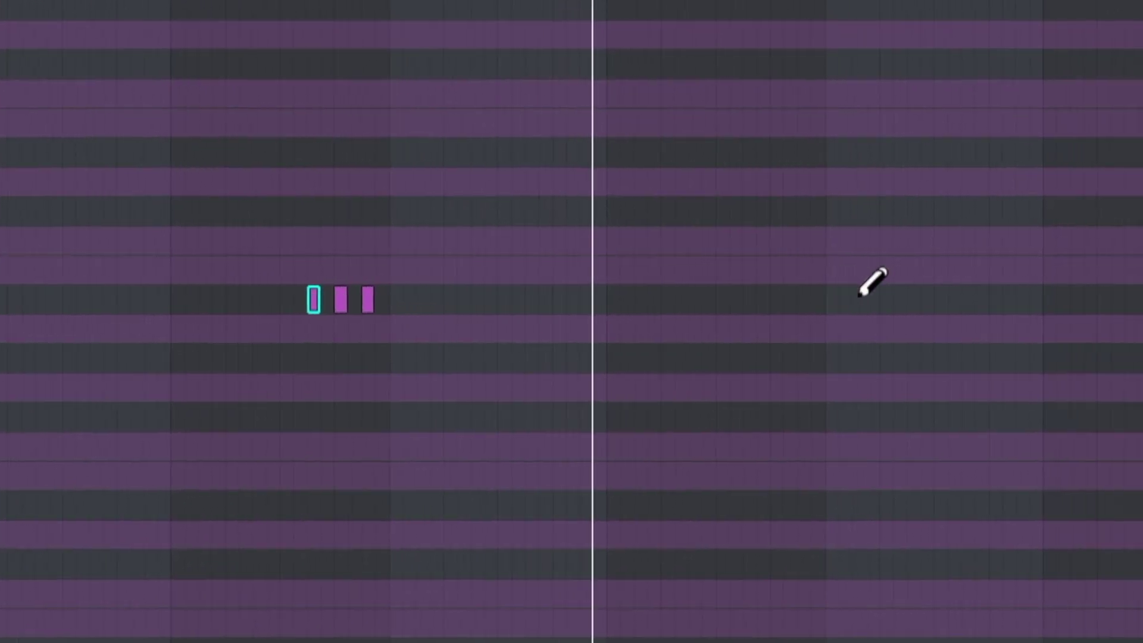
{"action": "left_click", "coordinate": [1084, 299]}
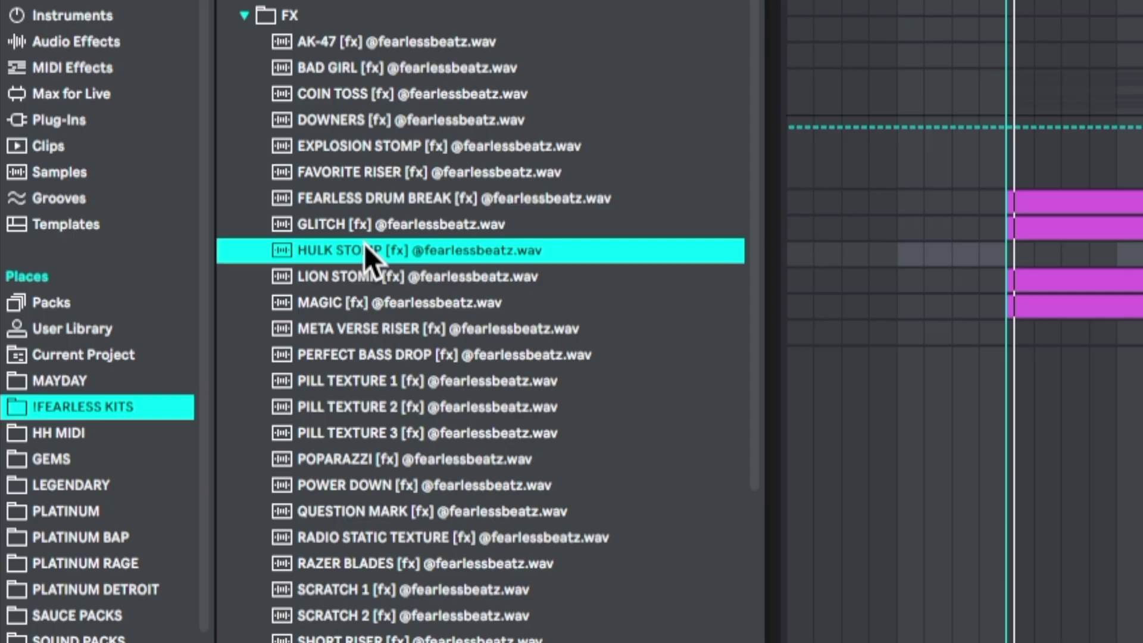
Pick the EXPLOSION STOMP sample from the FX folder and raise the frequency of its Pro-Q 3 low cut.
{"action": "left_click", "coordinate": [367, 148]}
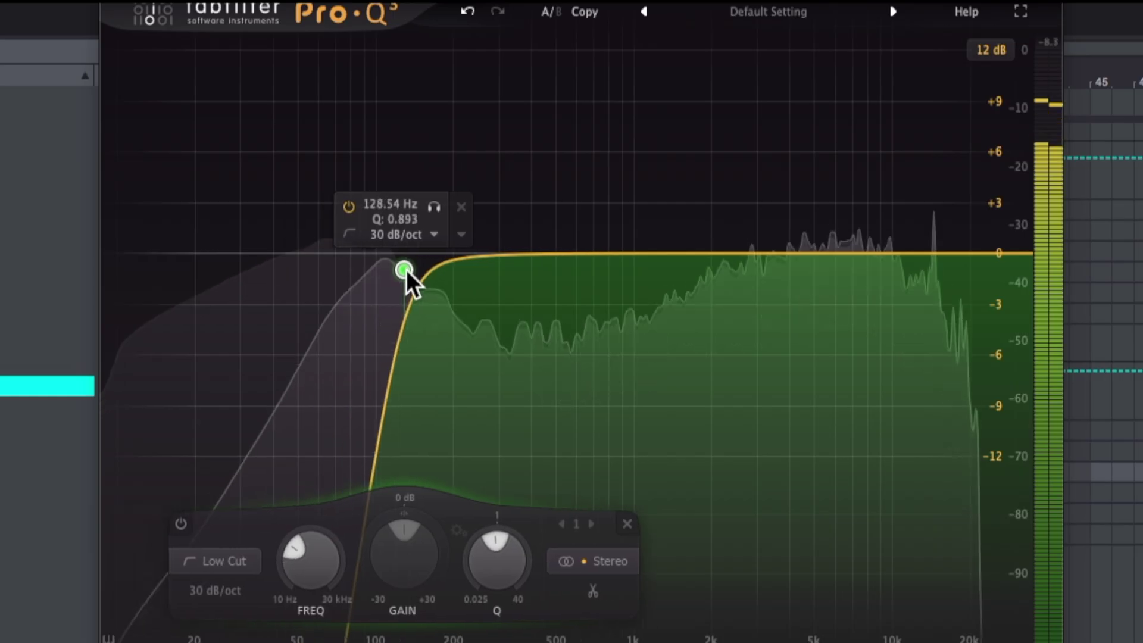
{"action": "left_click_drag", "start_coordinate": [406, 270], "coordinate": [445, 273]}
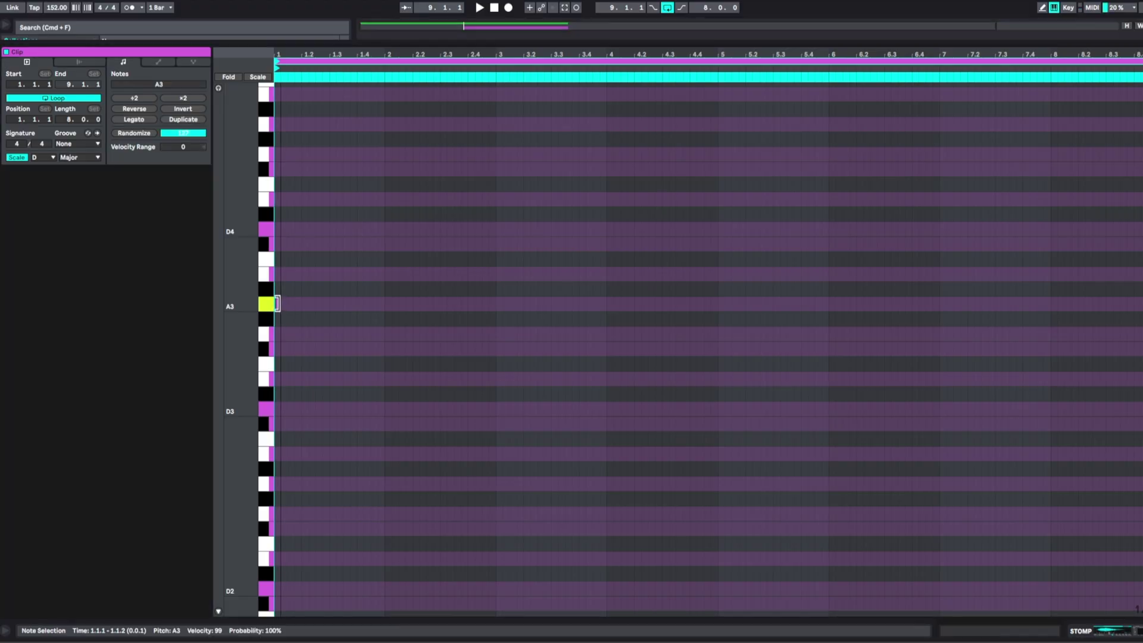
Lengthen the A3 stomp note to one full bar, copy it further along the clip, and play the loop.
{"action": "left_click_drag", "start_coordinate": [277, 305], "coordinate": [475, 309]}
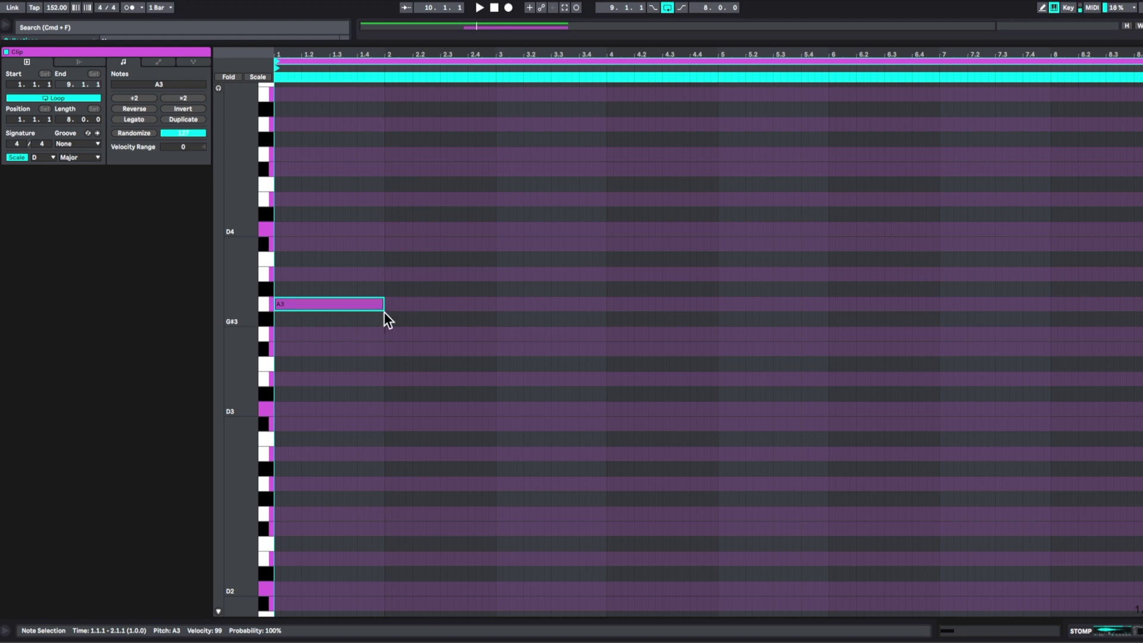
{"action": "left_click_drag", "start_coordinate": [371, 304], "coordinate": [714, 305]}
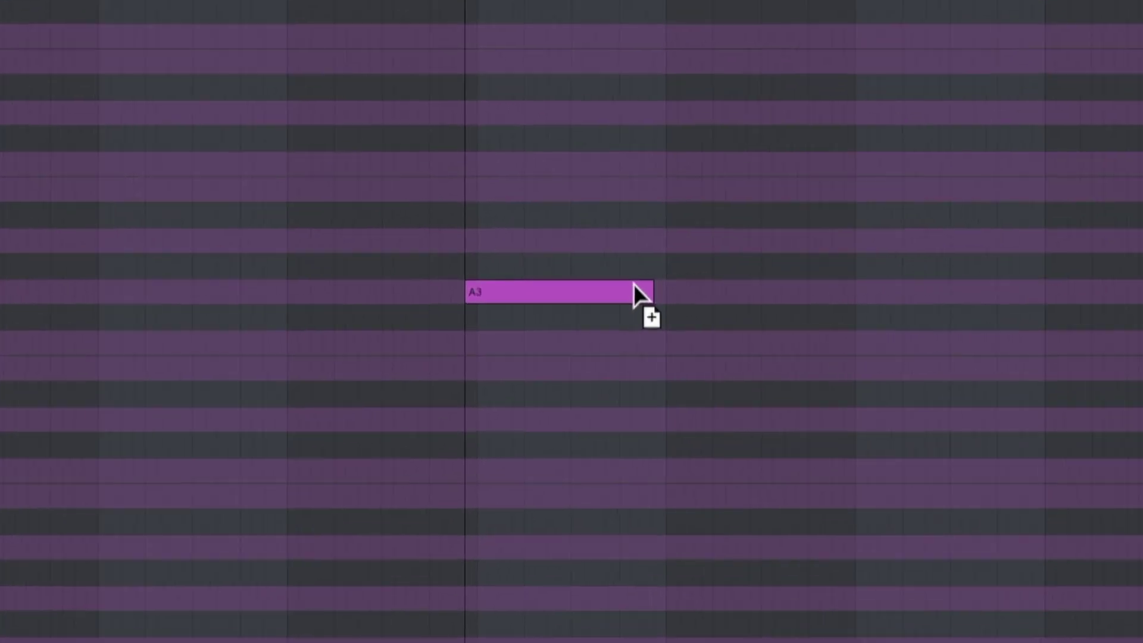
{"action": "key", "text": "space"}
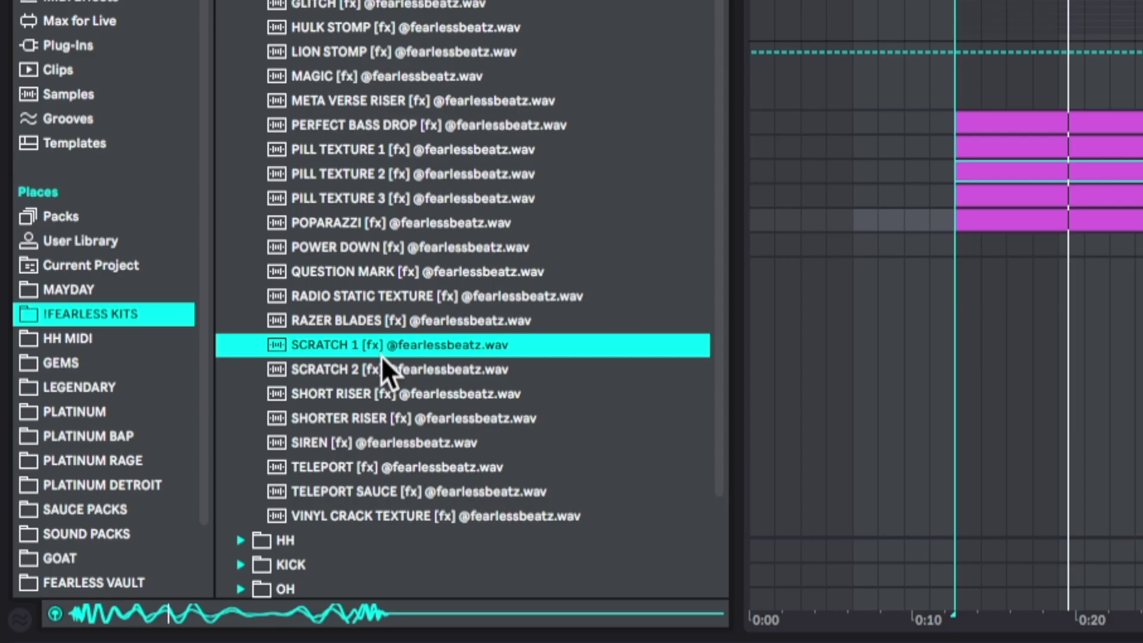
Audition the SCRATCH 2 effect and browse from the FX folder to the PERC folder for another sound.
{"action": "left_click", "coordinate": [378, 369]}
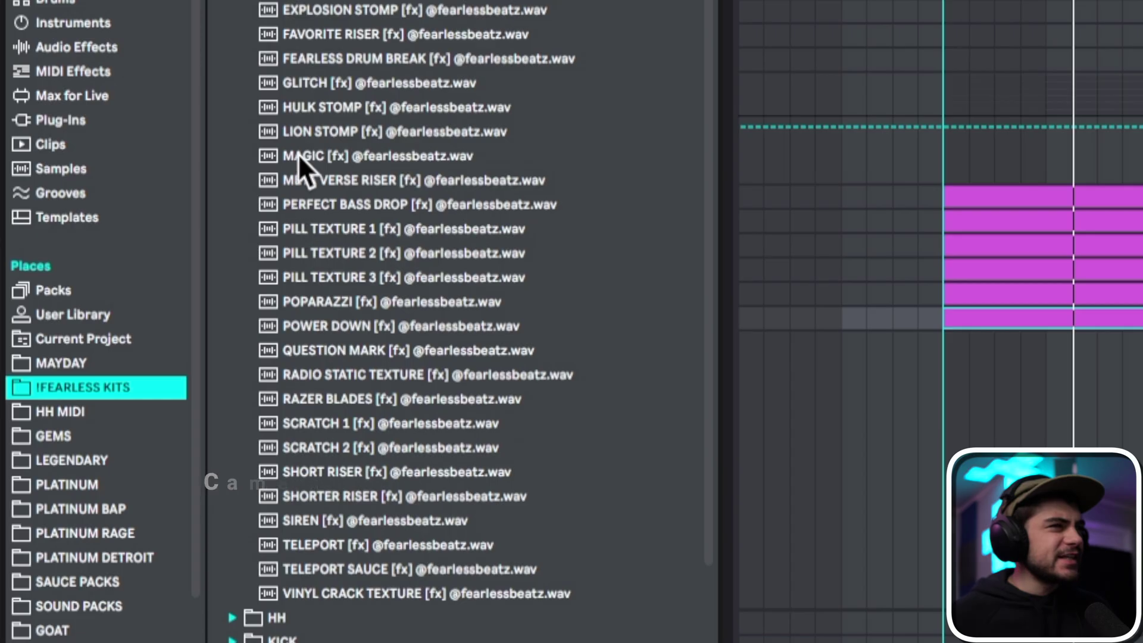
{"action": "scroll", "coordinate": [273, 102], "scroll_direction": "up", "scroll_amount": 3}
{"action": "left_click", "coordinate": [234, 18]}
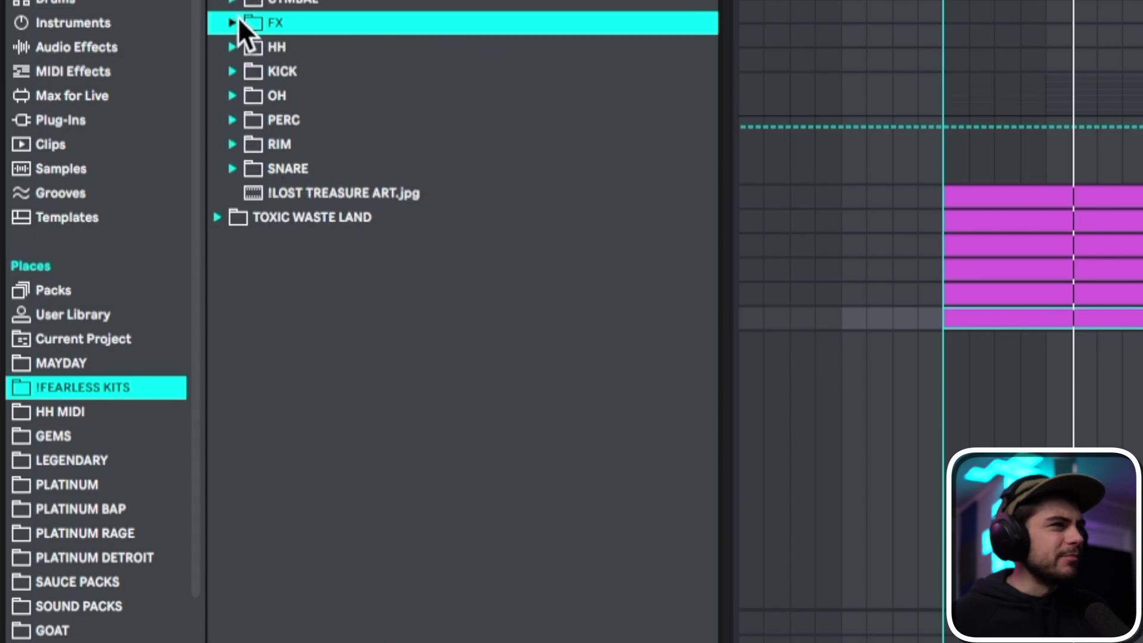
{"action": "left_click", "coordinate": [233, 120]}
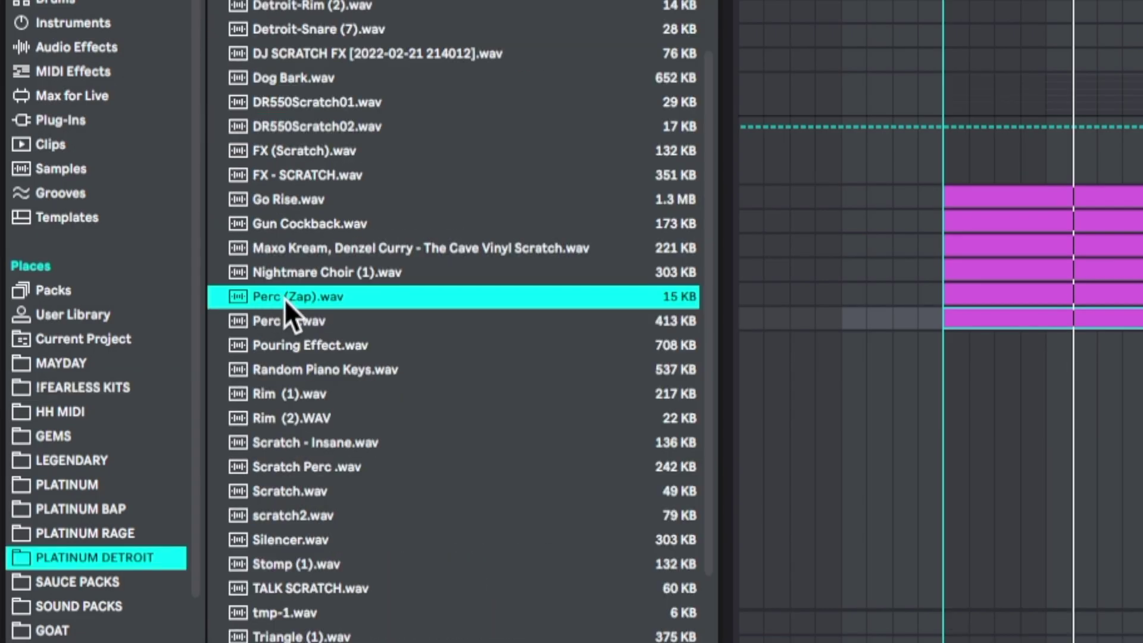
Load Perc (Zap).wav from the PLATINUM DETROIT folder and draw short C3 notes in bar 4 of its clip.
{"action": "left_click_drag", "start_coordinate": [284, 299], "coordinate": [299, 463]}
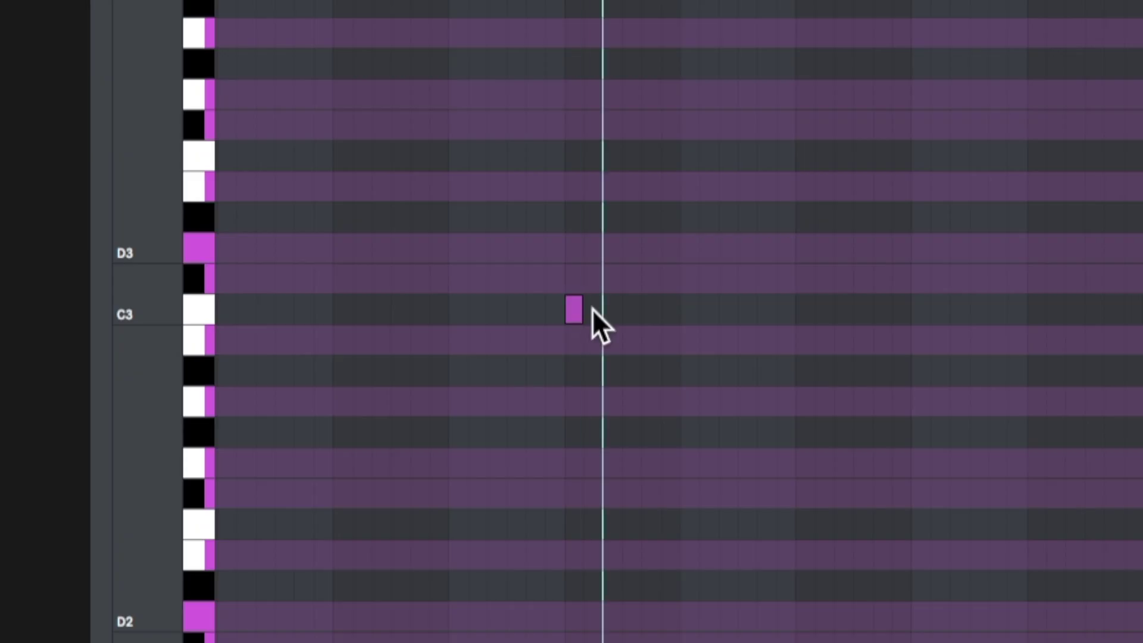
{"action": "left_click", "coordinate": [592, 309]}
{"action": "left_click", "coordinate": [616, 306]}
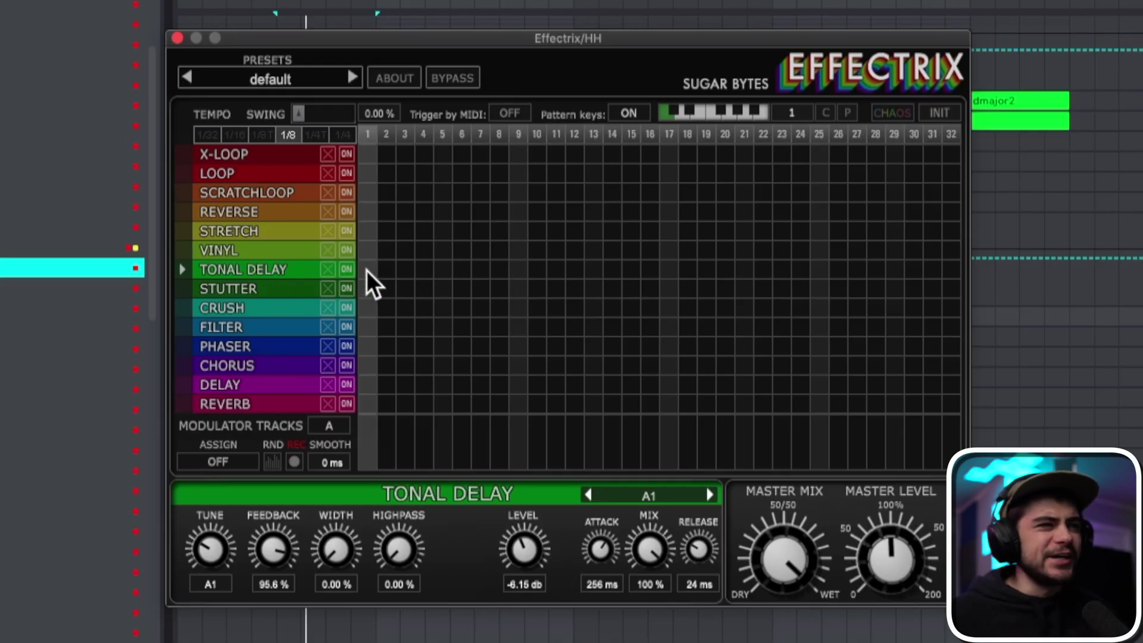
Fill all 32 Tonal Delay steps in the HH track's Effectrix, choose the Resotonic preset, and adjust its mix.
{"action": "left_click_drag", "start_coordinate": [370, 269], "coordinate": [683, 285]}
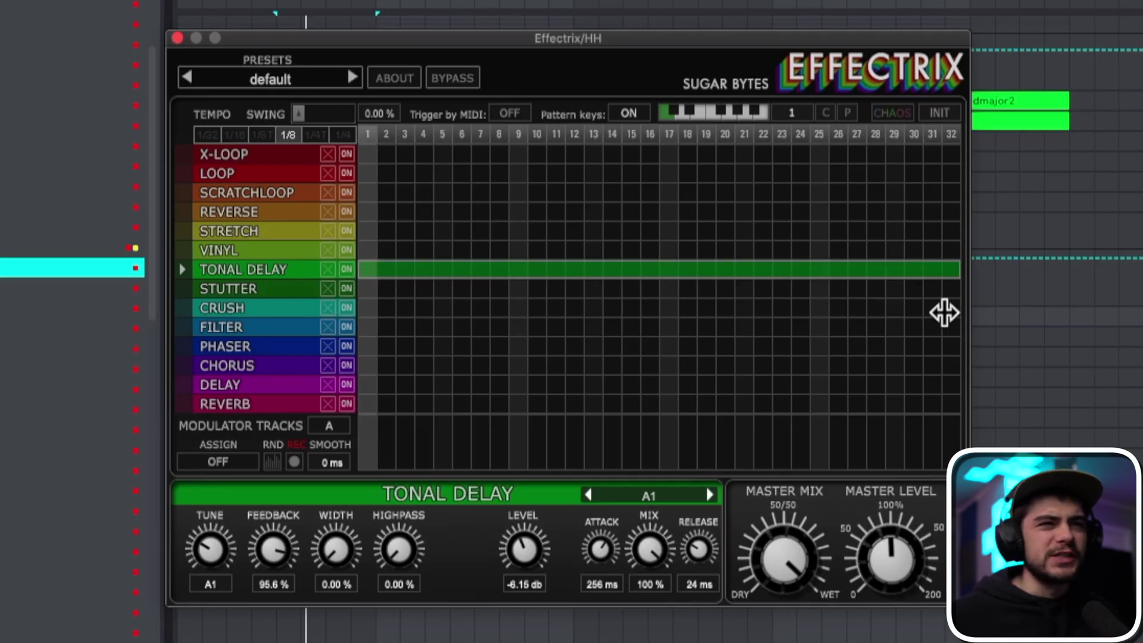
{"action": "left_click", "coordinate": [663, 492]}
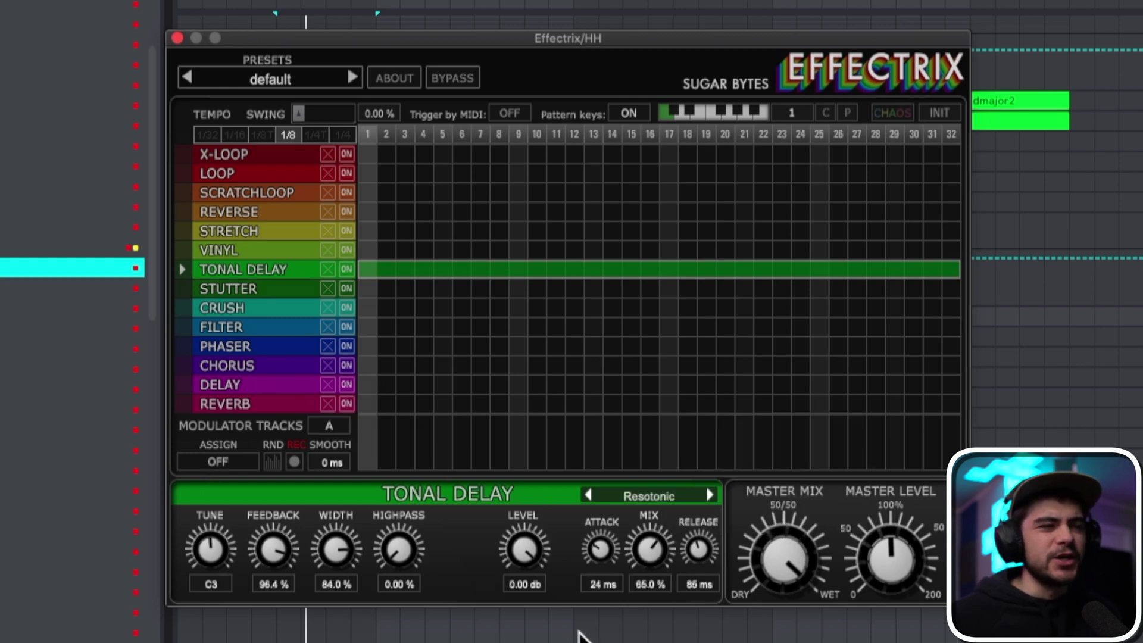
{"action": "left_click_drag", "start_coordinate": [655, 558], "coordinate": [649, 541]}
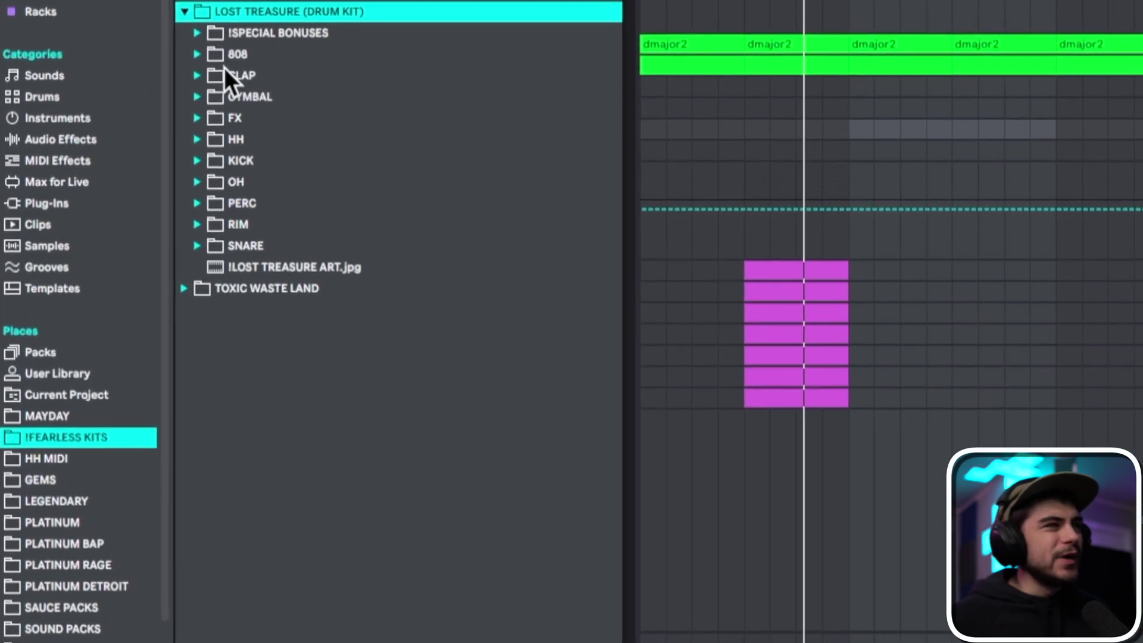
Audition the LONG FACE, NOISEY, OG ZAY, POISON and RAGE 808 samples, and choose RITUAL for the 808 track.
{"action": "left_click", "coordinate": [197, 53]}
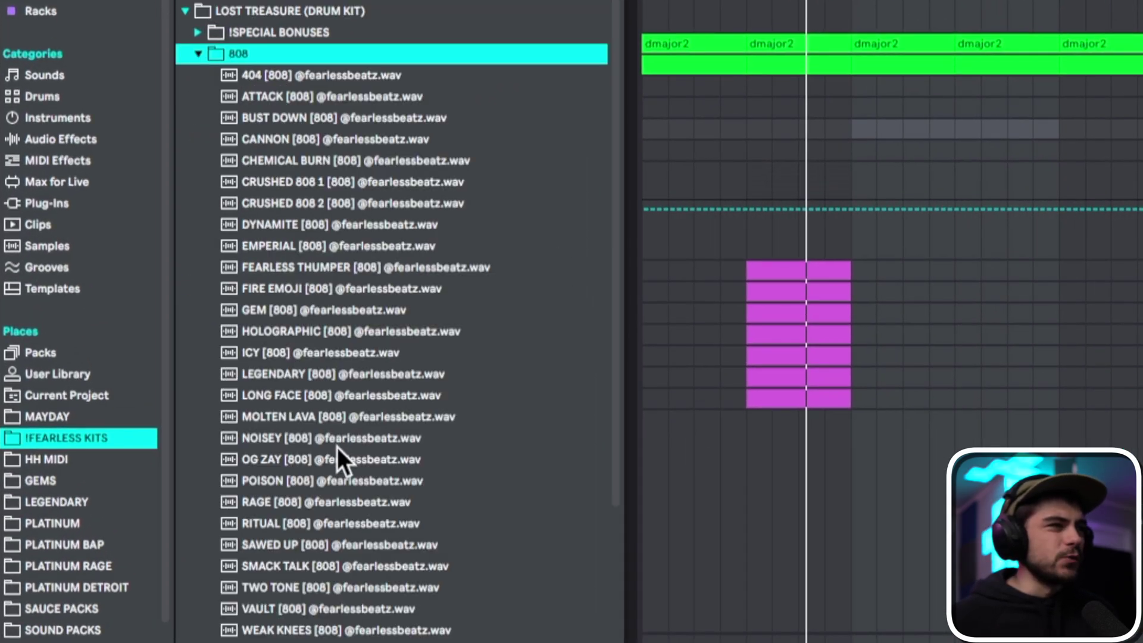
{"action": "left_click", "coordinate": [304, 395]}
{"action": "left_click", "coordinate": [300, 438]}
{"action": "left_click", "coordinate": [299, 459]}
{"action": "left_click", "coordinate": [297, 481]}
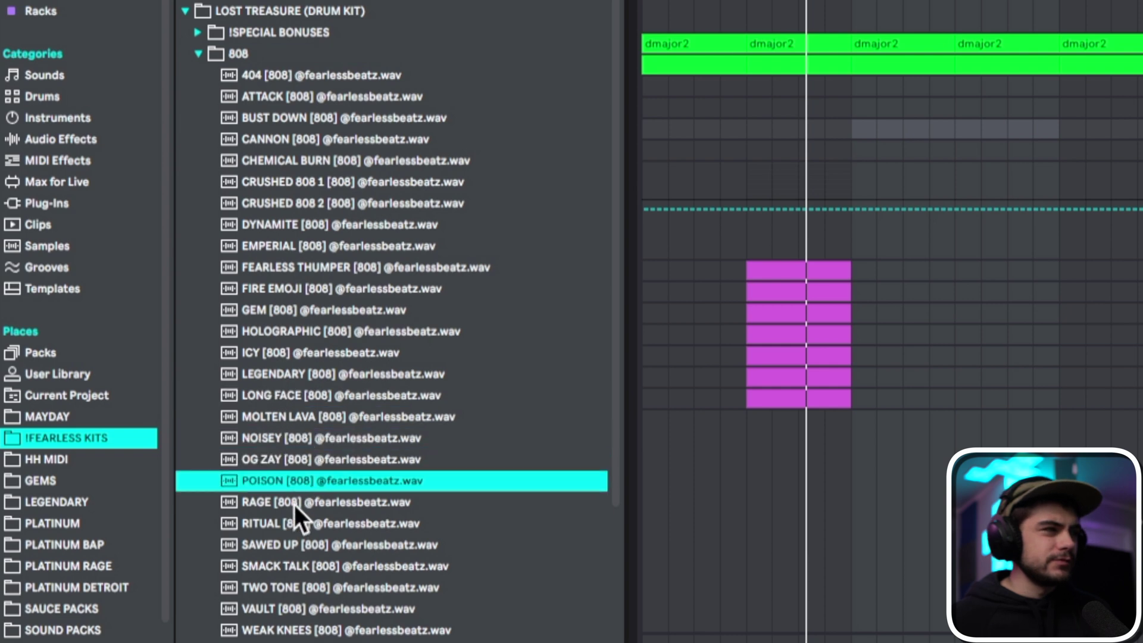
{"action": "left_click", "coordinate": [294, 504]}
{"action": "left_click", "coordinate": [314, 525]}
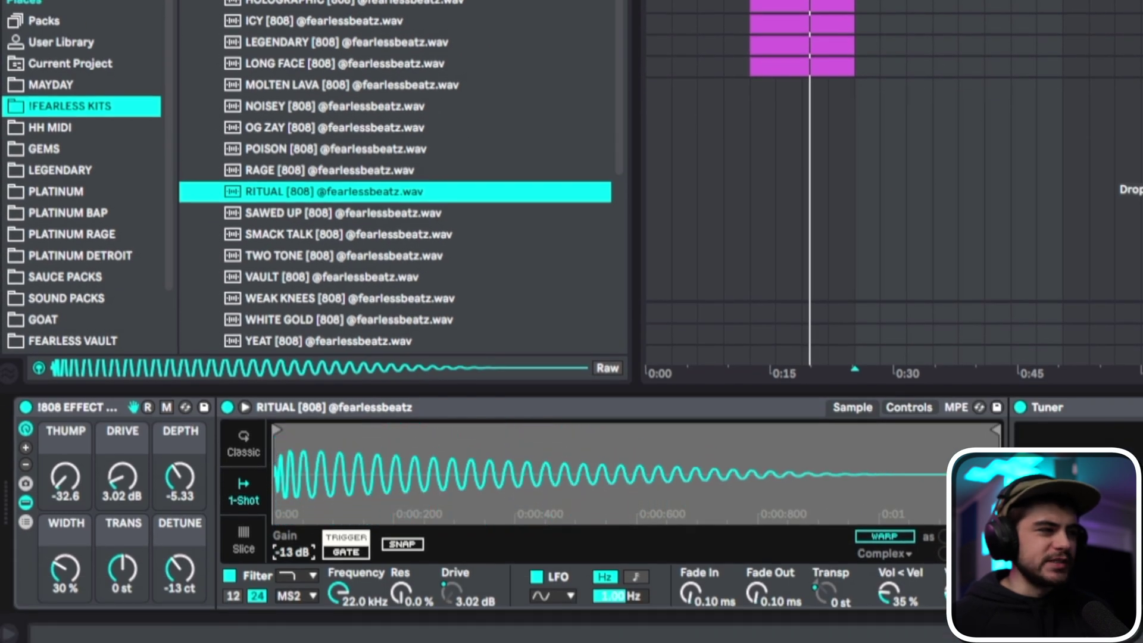
Select the !808 EFFECT rack and switch off EQ Eight in the 808 track's device chain.
{"action": "left_click", "coordinate": [108, 408]}
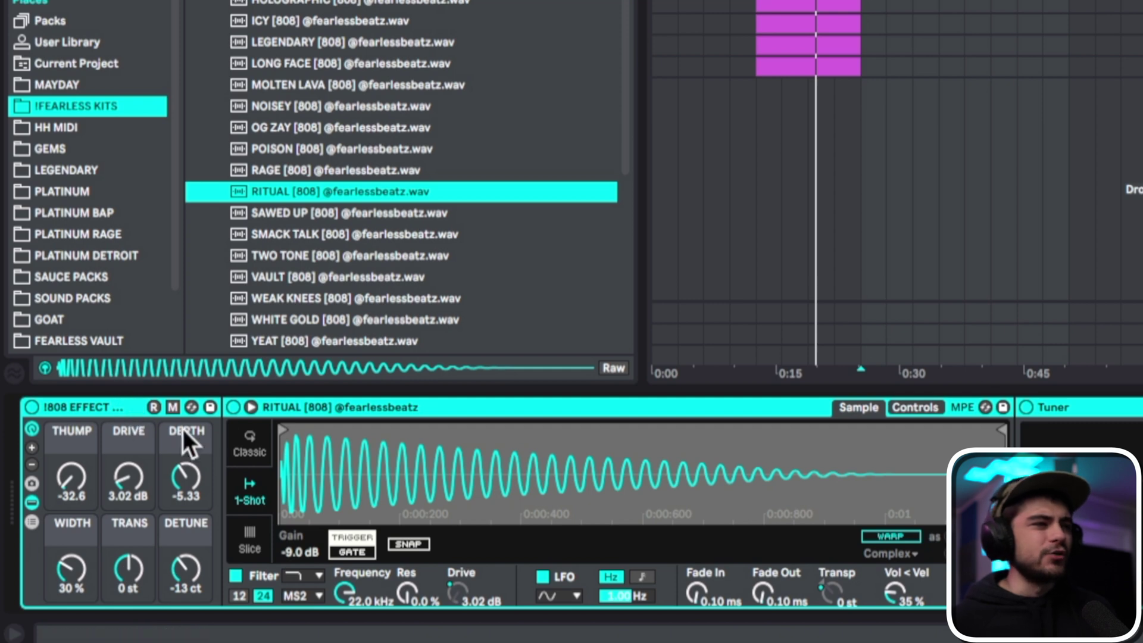
{"action": "left_click", "coordinate": [476, 410]}
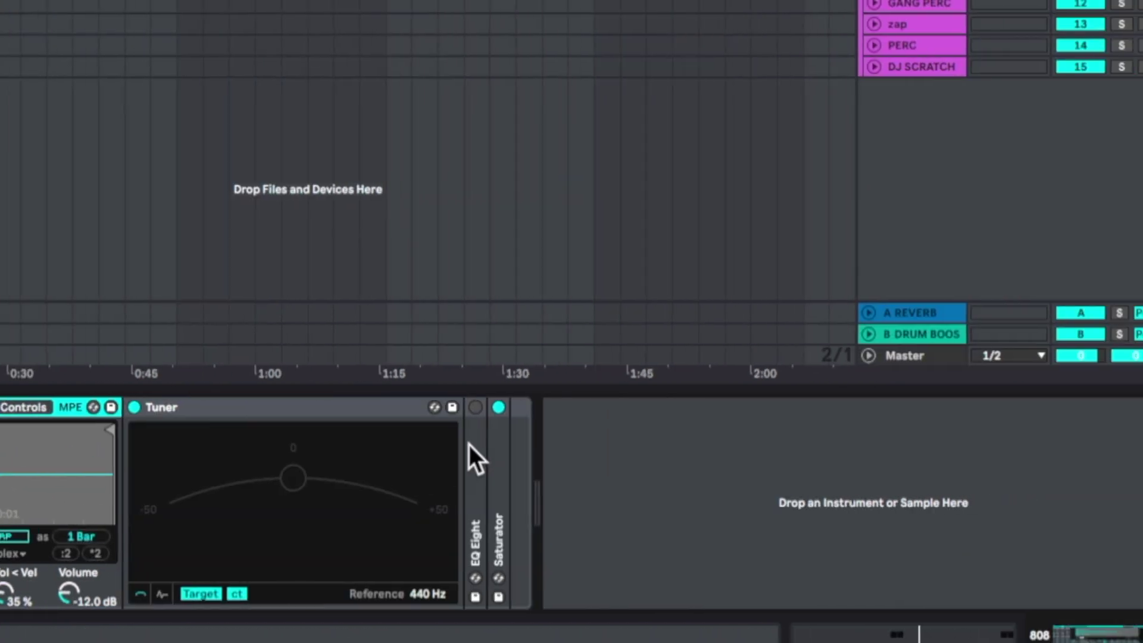
Unfold EQ Eight and Saturator in the 808 chain and set the !808 EFFECT rack's THUMP macro to -36.0.
{"action": "double_click", "coordinate": [471, 447]}
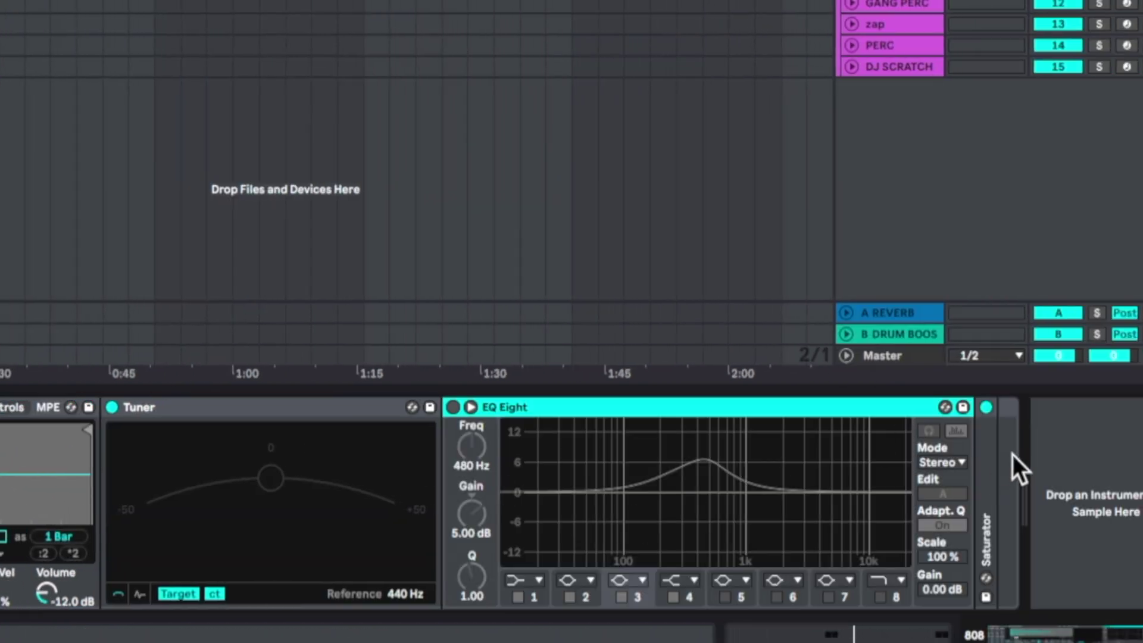
{"action": "double_click", "coordinate": [986, 471]}
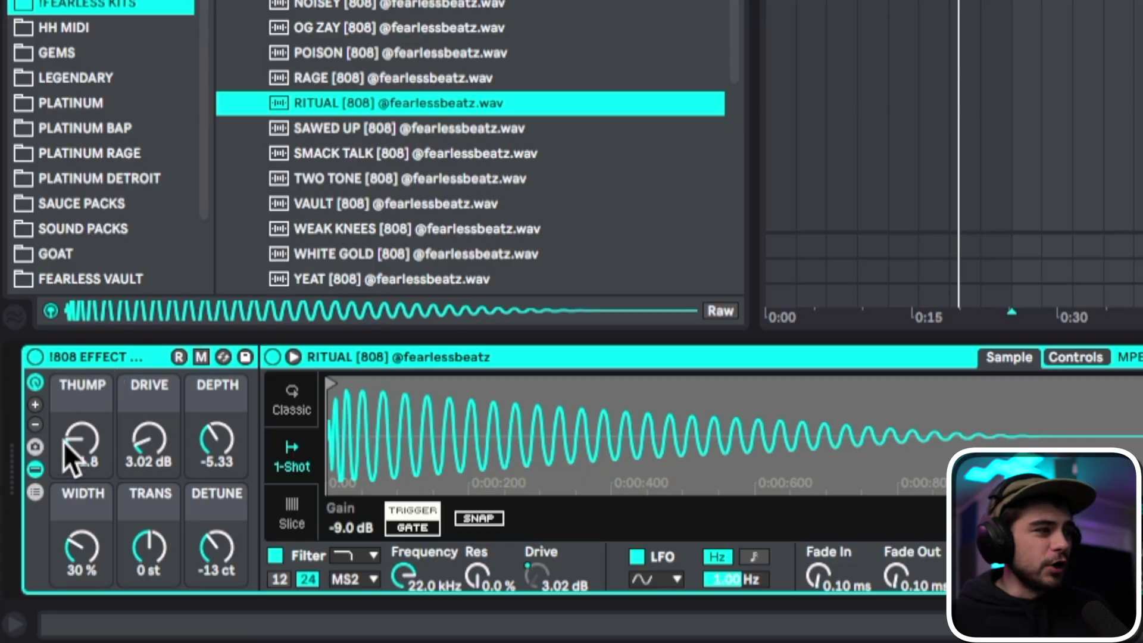
{"action": "left_click_drag", "start_coordinate": [69, 458], "coordinate": [69, 459]}
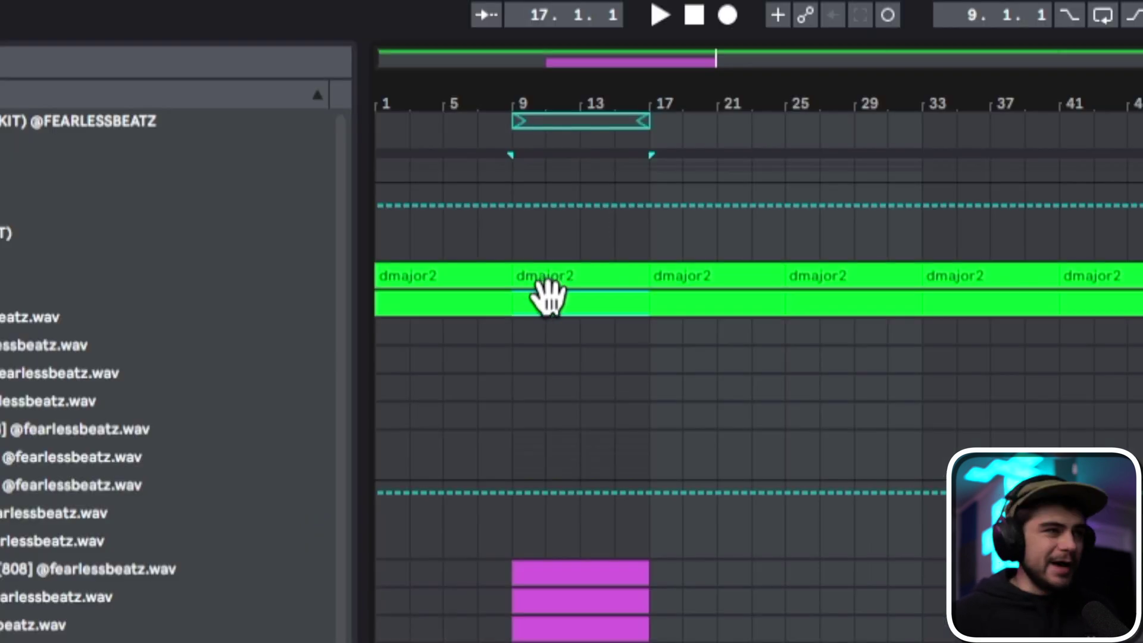
Copy the PIANO STAB clip at bar 9 to the 808 track and transpose its notes up two octaves.
{"action": "left_click_drag", "start_coordinate": [547, 297], "coordinate": [556, 332]}
{"action": "double_click", "coordinate": [564, 256]}
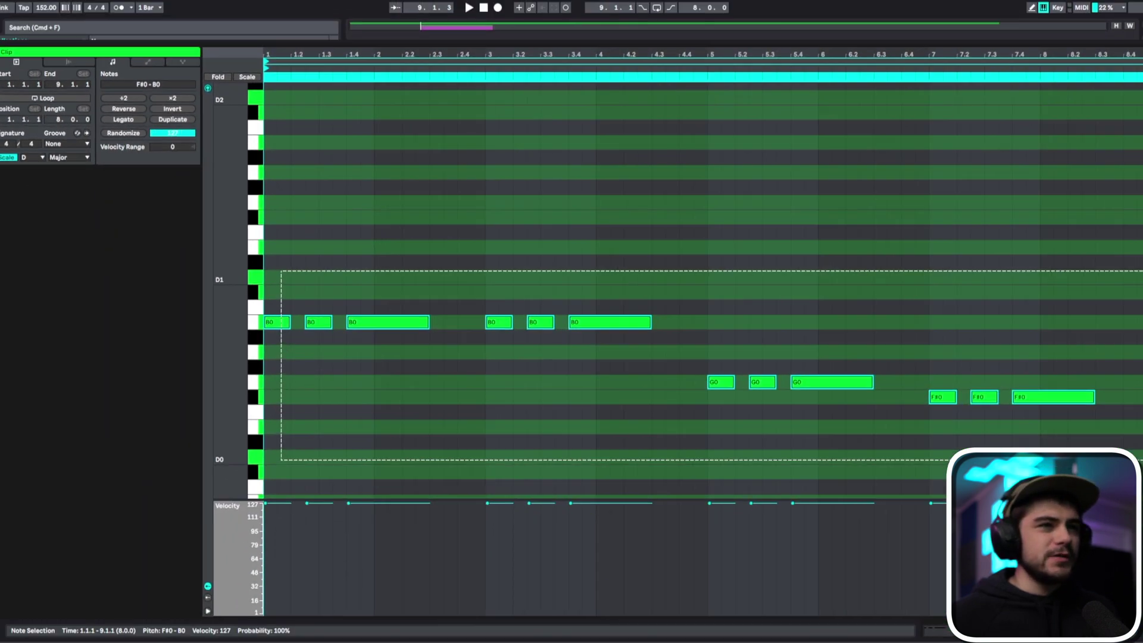
{"action": "scroll", "coordinate": [873, 432], "scroll_direction": "down", "scroll_amount": 2}
{"action": "key", "text": "shift+Up"}
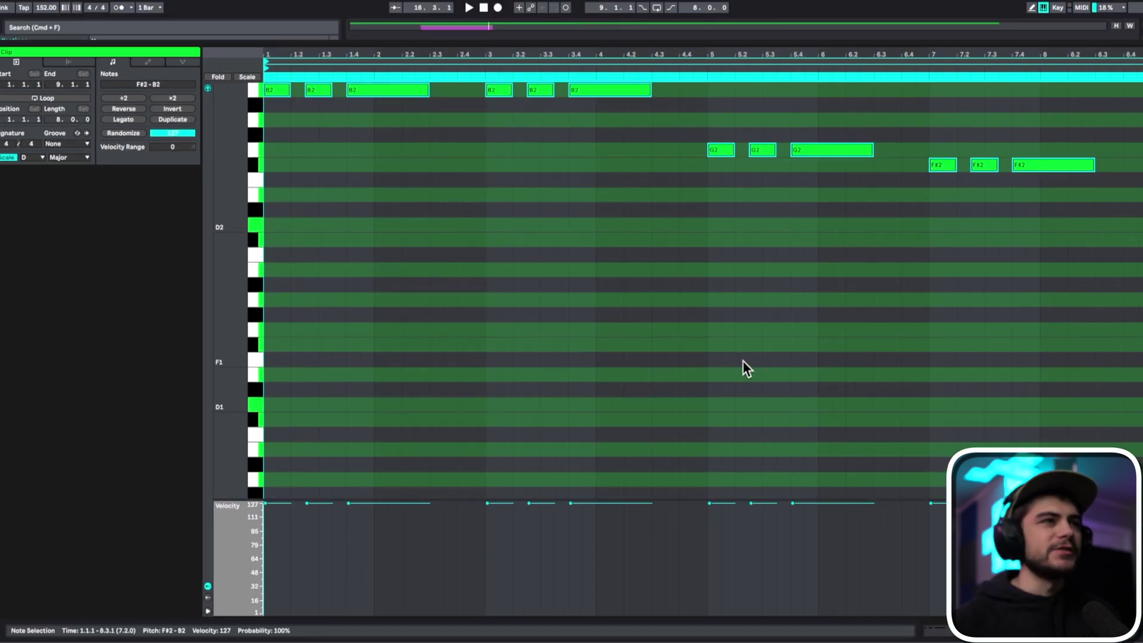
{"action": "left_click_drag", "start_coordinate": [665, 417], "coordinate": [1141, 474]}
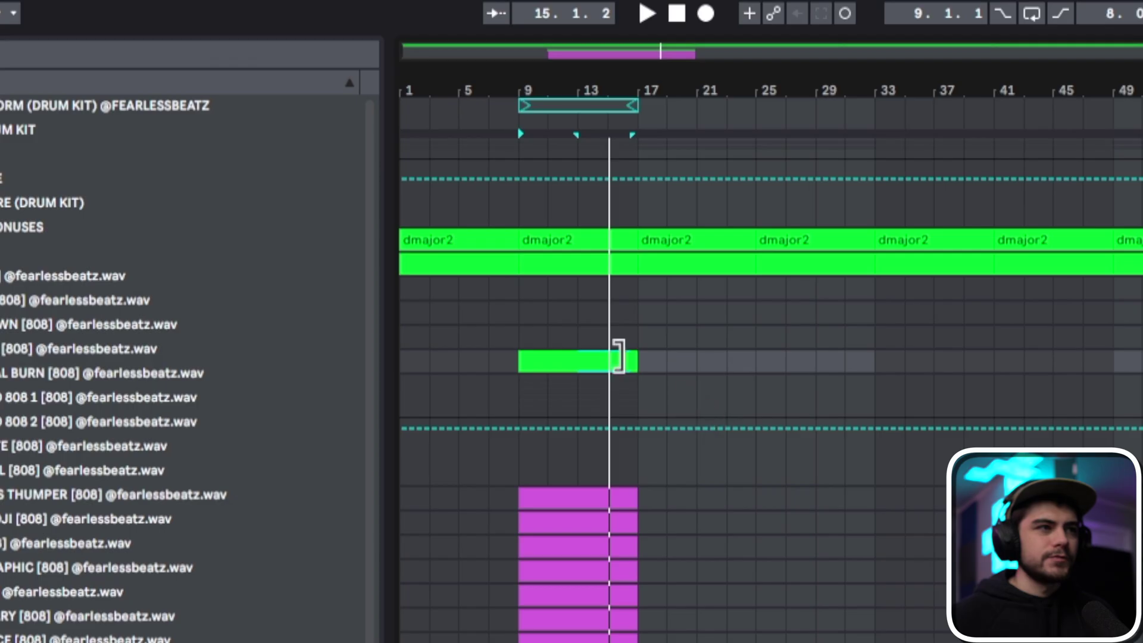
Colour the 808 clip white and shorten its G3 and F#3 notes to eighth notes.
{"action": "right_click", "coordinate": [615, 355]}
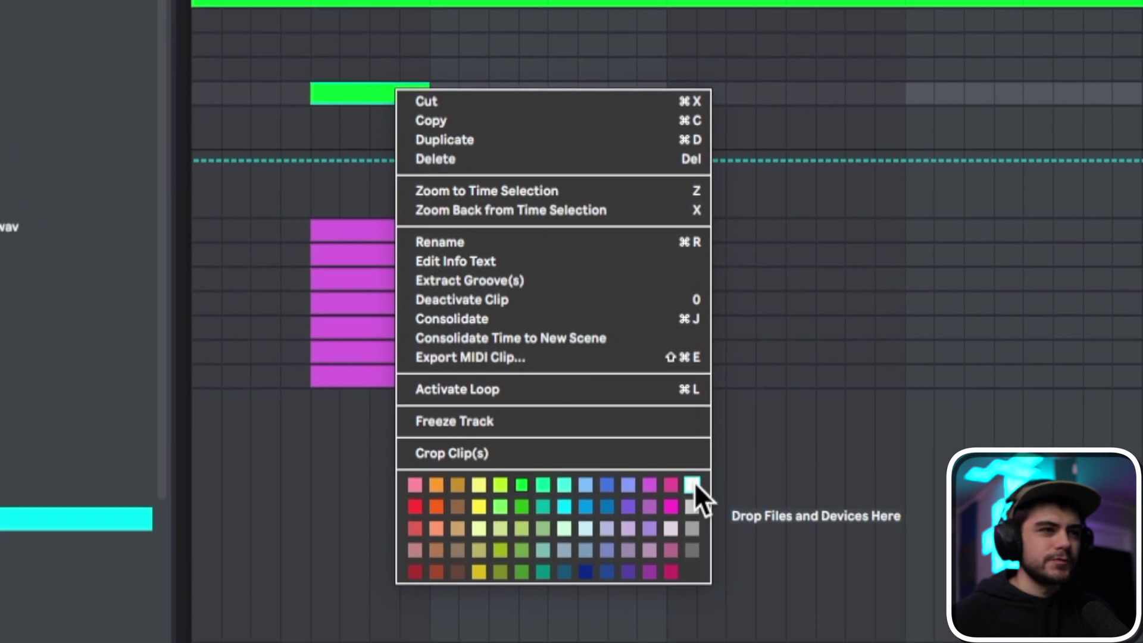
{"action": "left_click", "coordinate": [693, 485]}
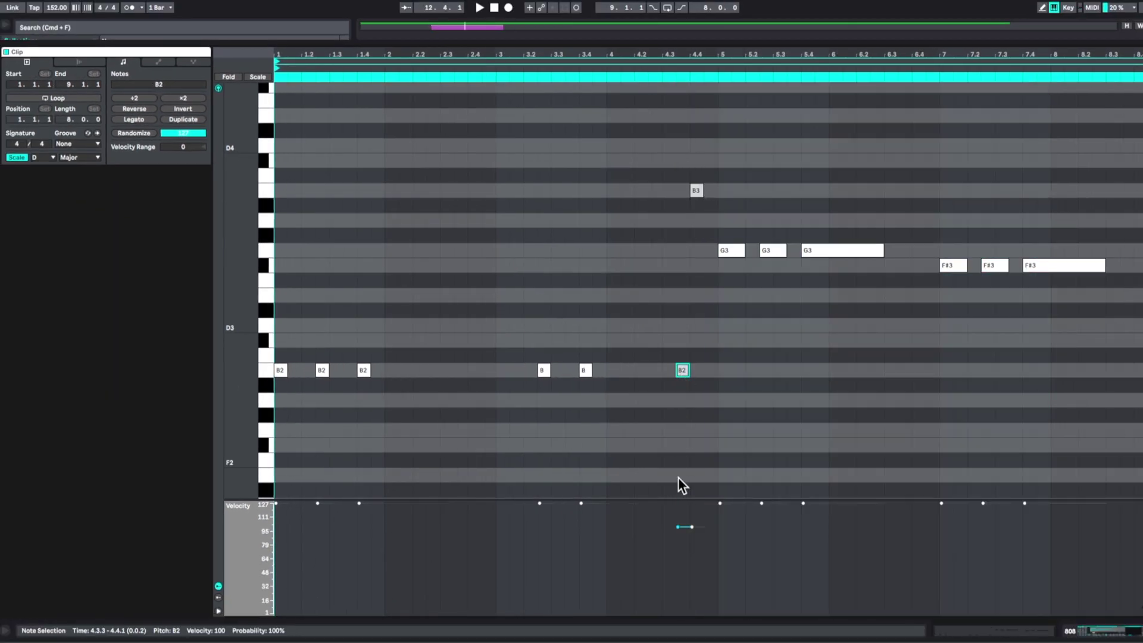
{"action": "left_click", "coordinate": [685, 369]}
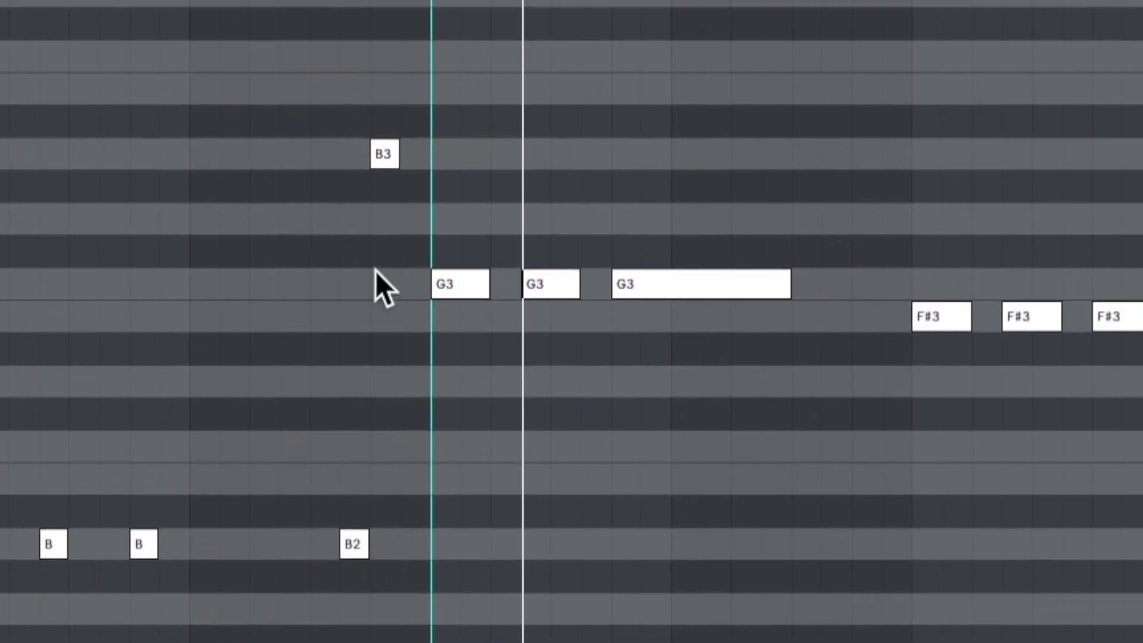
{"action": "left_click_drag", "start_coordinate": [420, 107], "coordinate": [528, 257]}
{"action": "left_click_drag", "start_coordinate": [352, 216], "coordinate": [951, 384]}
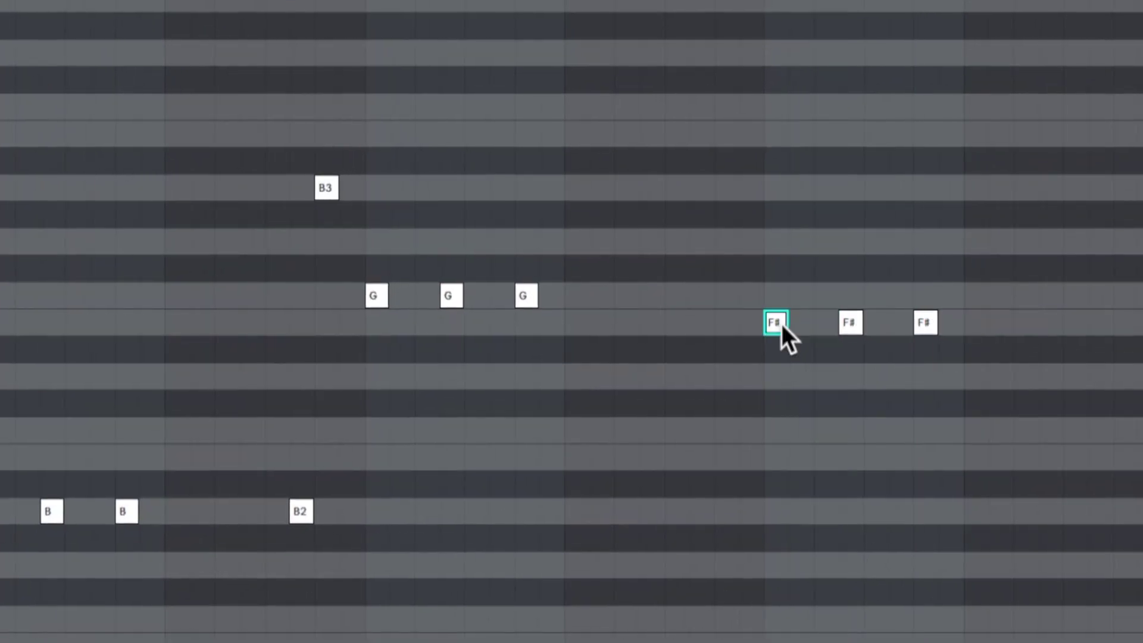
Remove the first F#3 note in bar 7, add two F#3 and two B2 notes in bar 8, and play the 808 clip.
{"action": "left_click", "coordinate": [781, 324]}
{"action": "left_click", "coordinate": [1000, 322]}
{"action": "left_click", "coordinate": [1025, 323]}
{"action": "left_click", "coordinate": [1042, 511]}
{"action": "left_click", "coordinate": [1091, 511]}
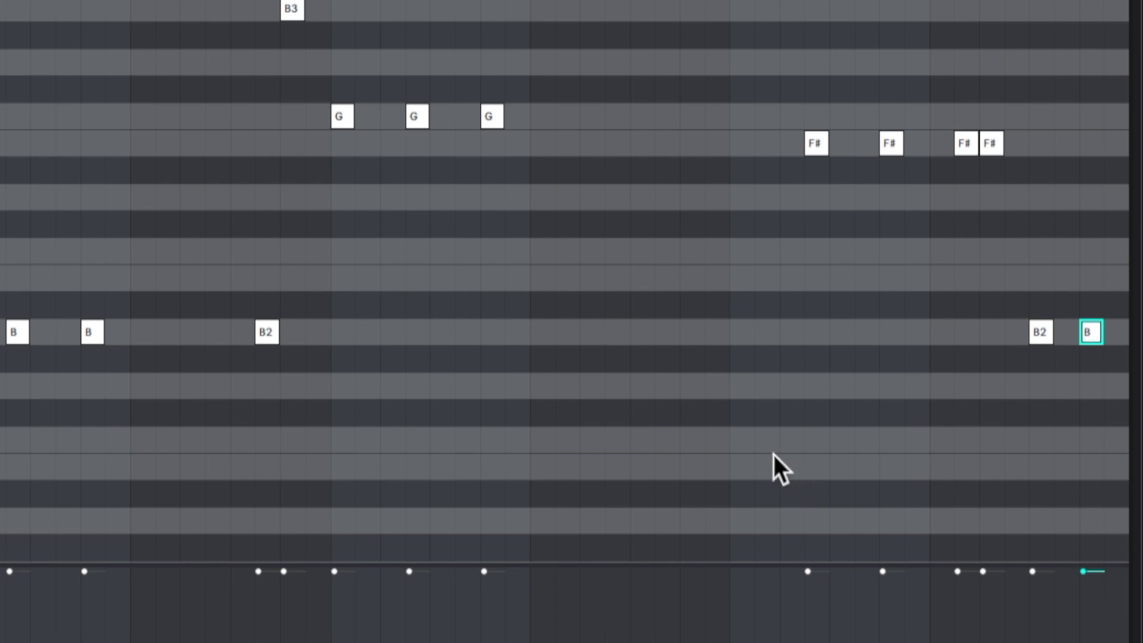
{"action": "left_click", "coordinate": [774, 455]}
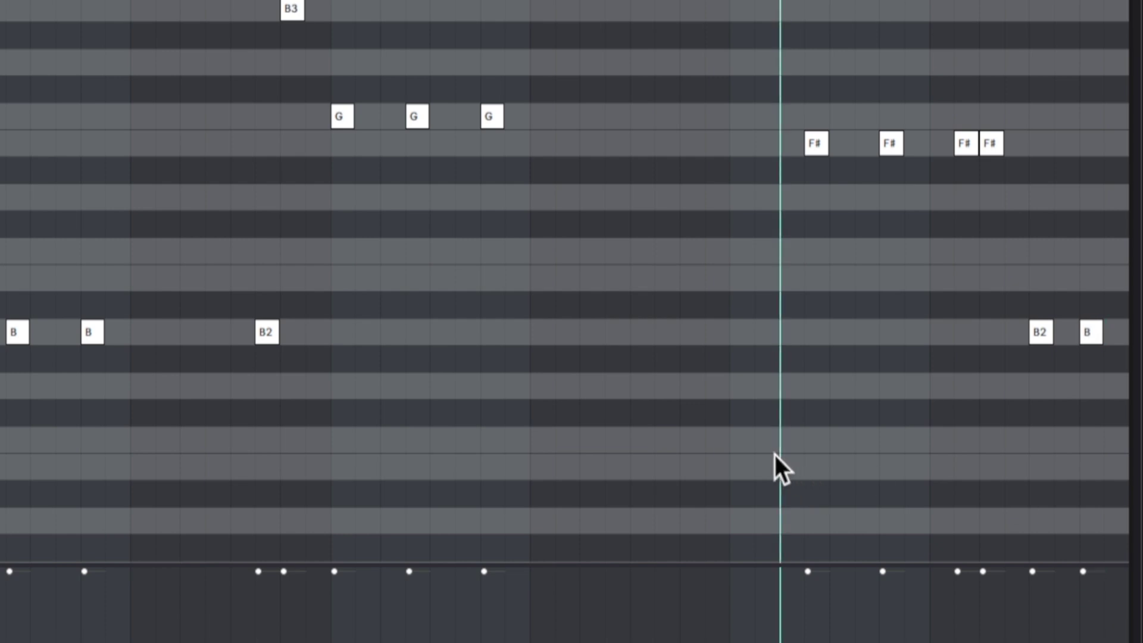
{"action": "key", "text": "space"}
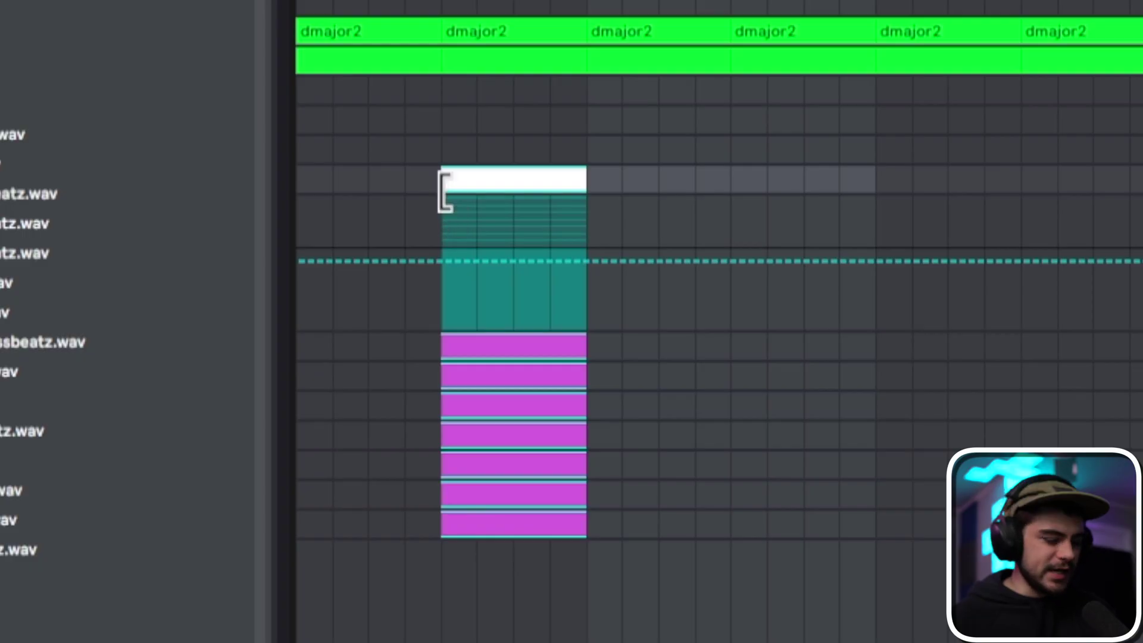
Duplicate the 808 and drum clips at bar 9 three times to extend them to bar 41.
{"action": "key", "text": "super+d"}
{"action": "key", "text": "super+d"}
{"action": "key", "text": "super+d"}
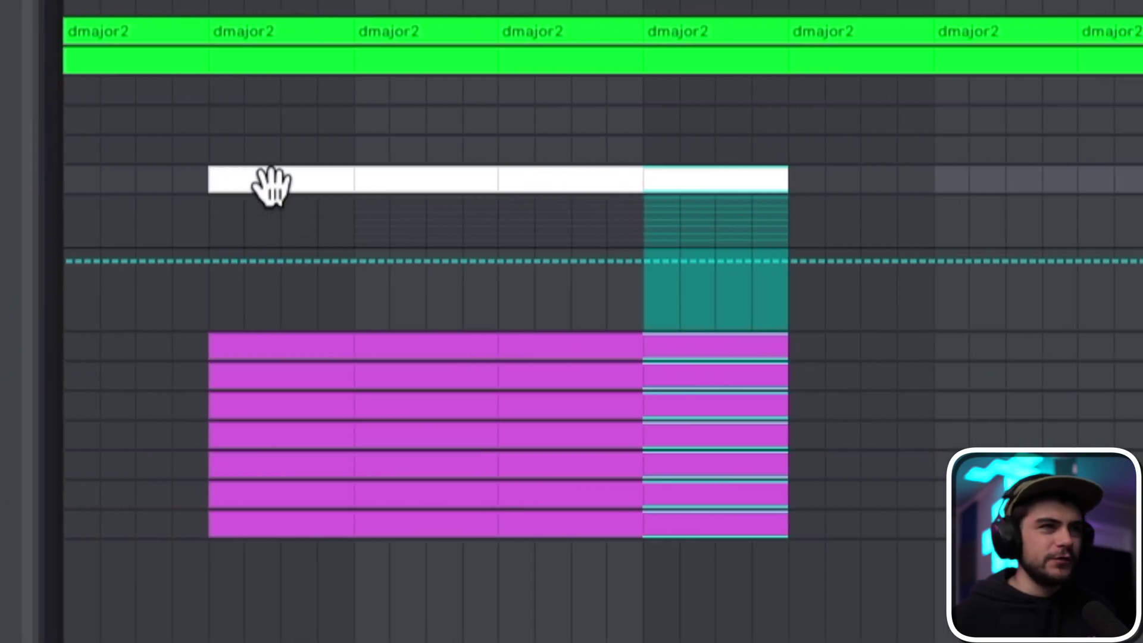
{"action": "left_click", "coordinate": [476, 177]}
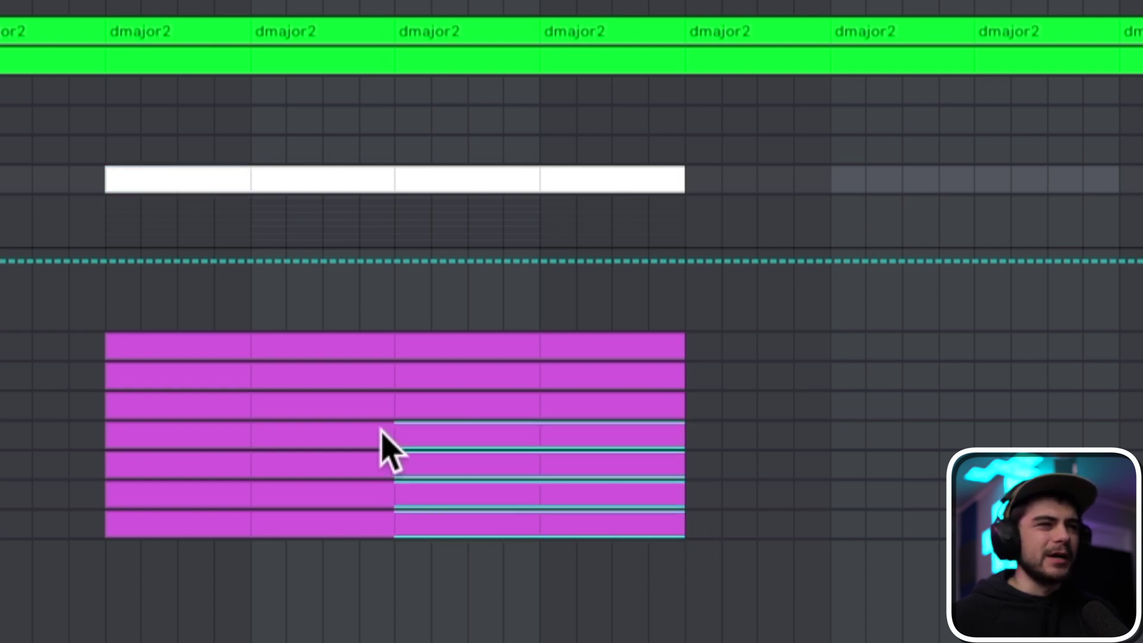
Delete the GANG PERC, zap and PERC clips from bar 25 on, and the second and fourth DJ SCRATCH clips.
{"action": "left_click", "coordinate": [652, 490]}
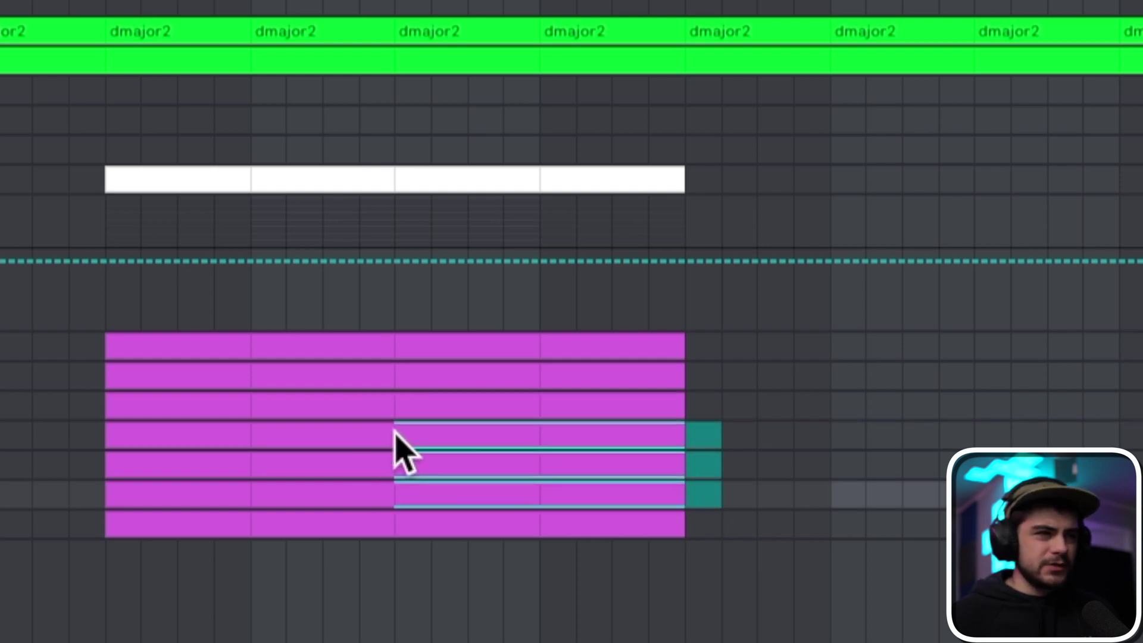
{"action": "key", "text": "Delete"}
{"action": "left_click", "coordinate": [448, 404]}
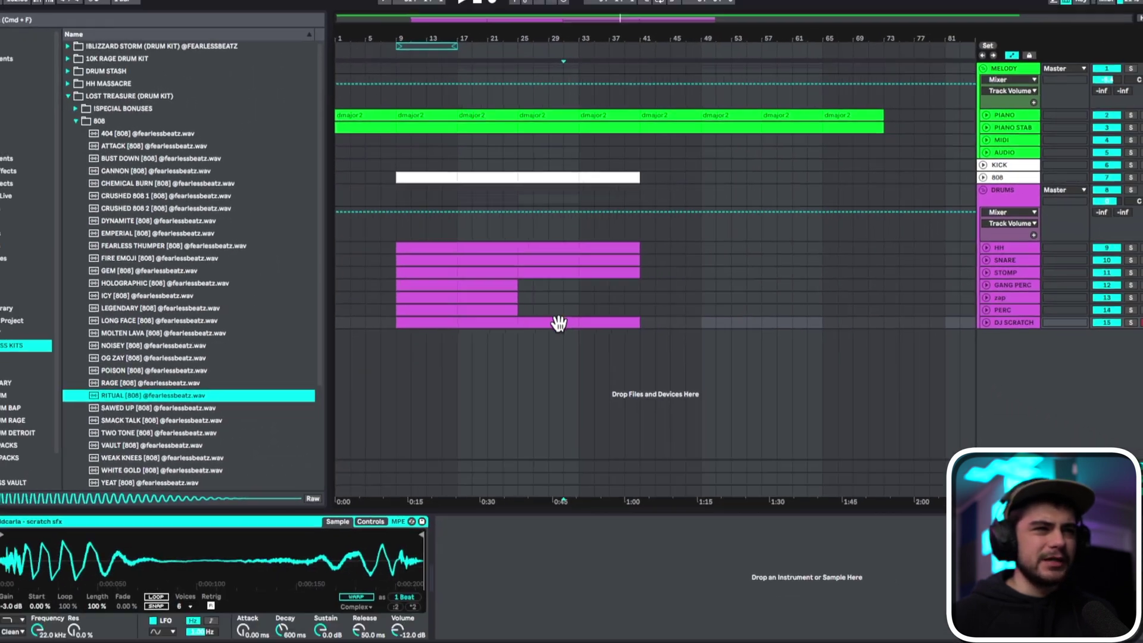
{"action": "left_click", "coordinate": [502, 322]}
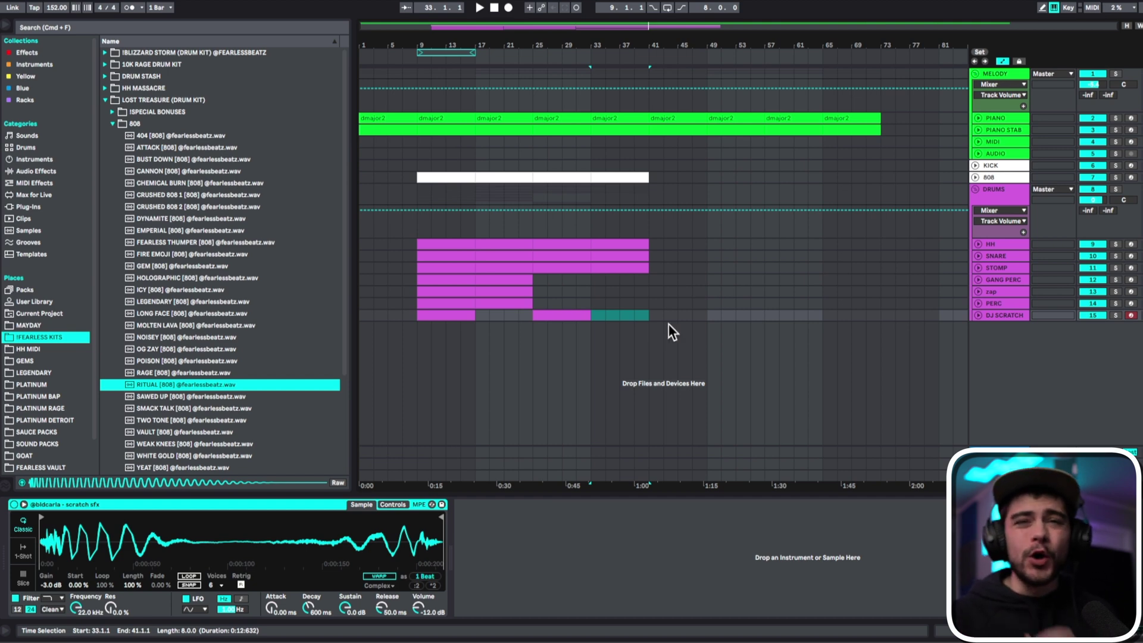
Vary the 808 clip at bar 25 with an added B2 note on bar 3 and the B3 note deleted, and colour it cyan.
{"action": "left_click", "coordinate": [496, 179]}
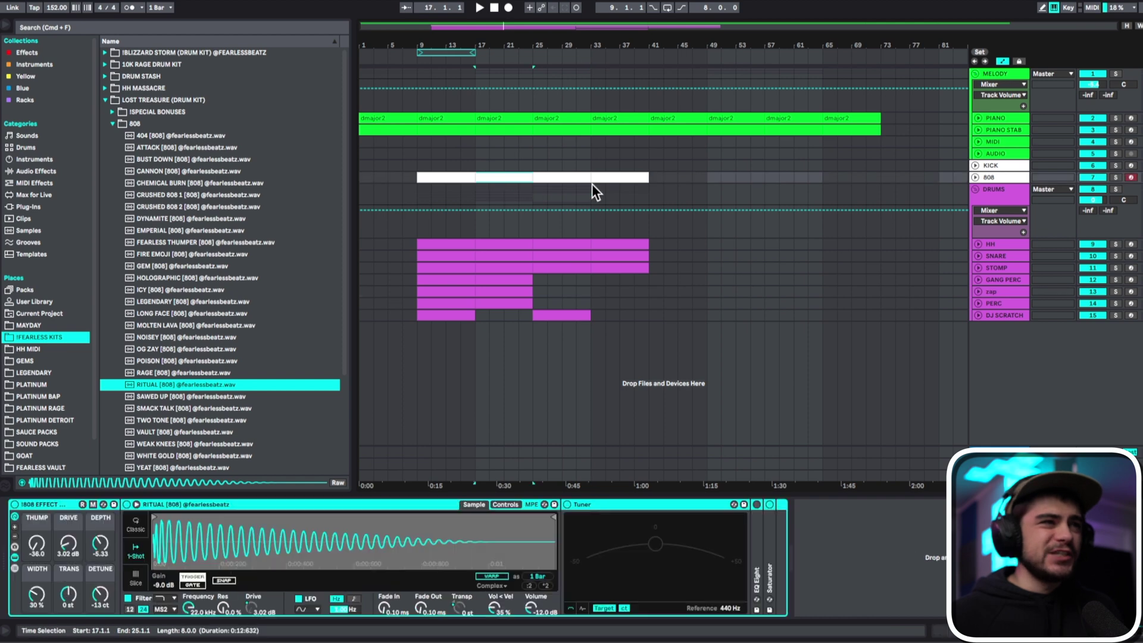
{"action": "double_click", "coordinate": [554, 172]}
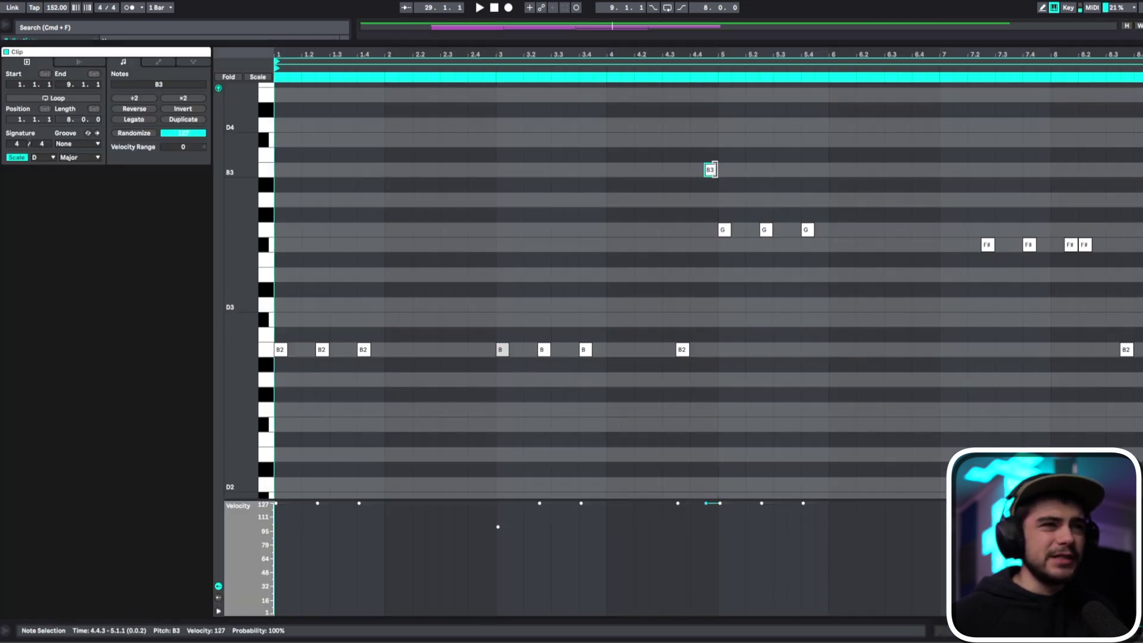
{"action": "left_click_drag", "start_coordinate": [709, 348], "coordinate": [709, 357]}
{"action": "key", "text": "Delete"}
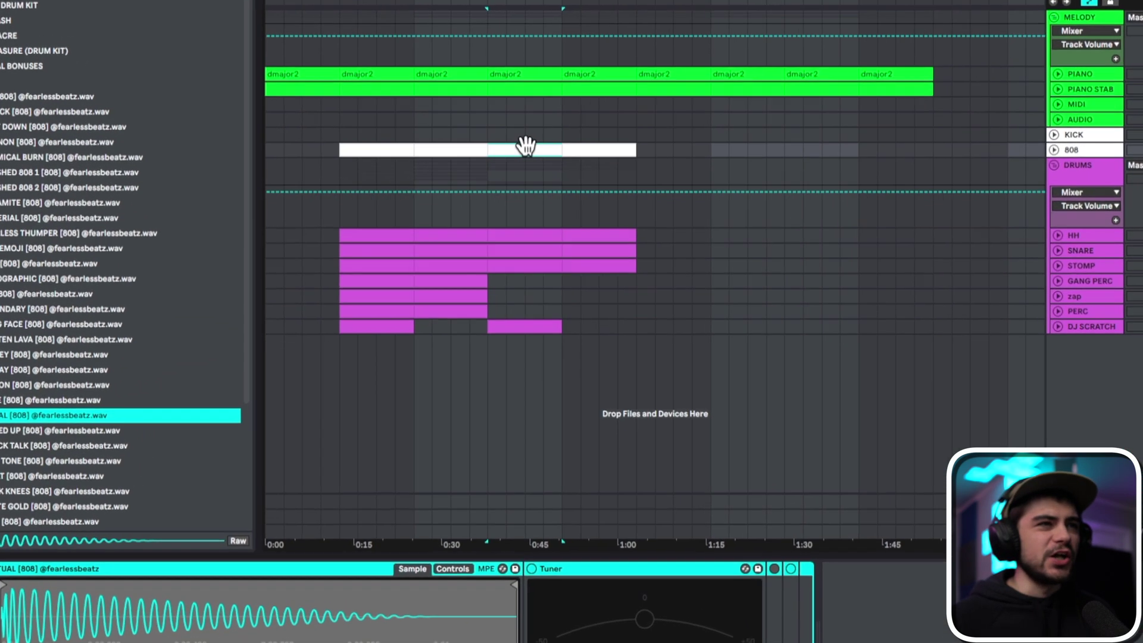
{"action": "right_click", "coordinate": [564, 177]}
{"action": "left_click", "coordinate": [590, 471]}
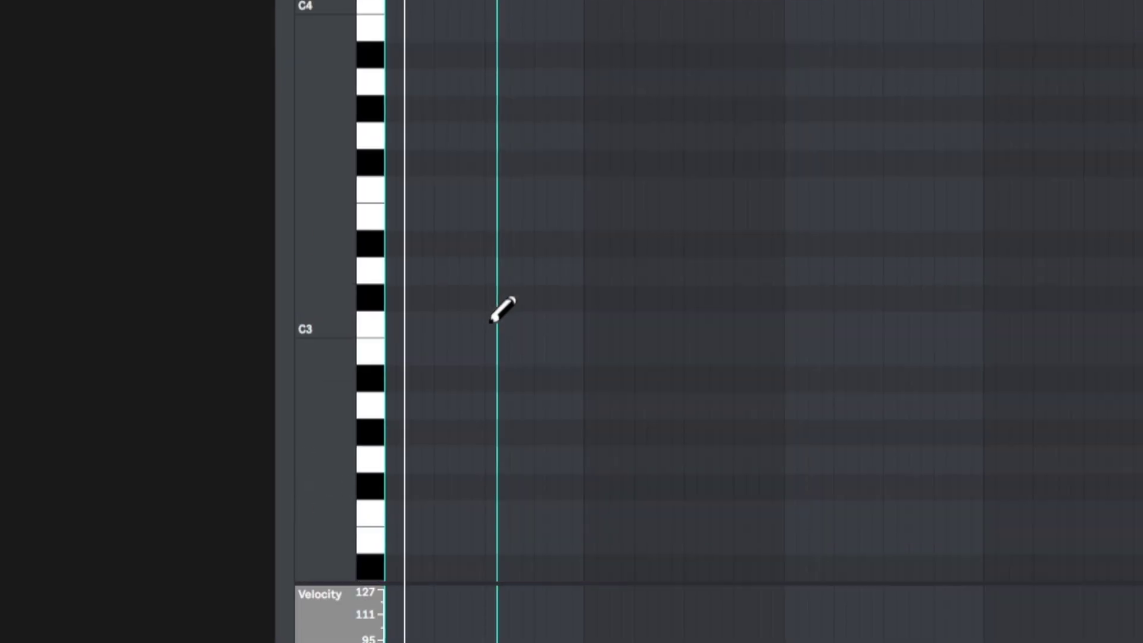
Draw a short C3 note on beat 3 of each of the eight bars in the Baddybo clip at bar 25.
{"action": "left_click", "coordinate": [500, 324]}
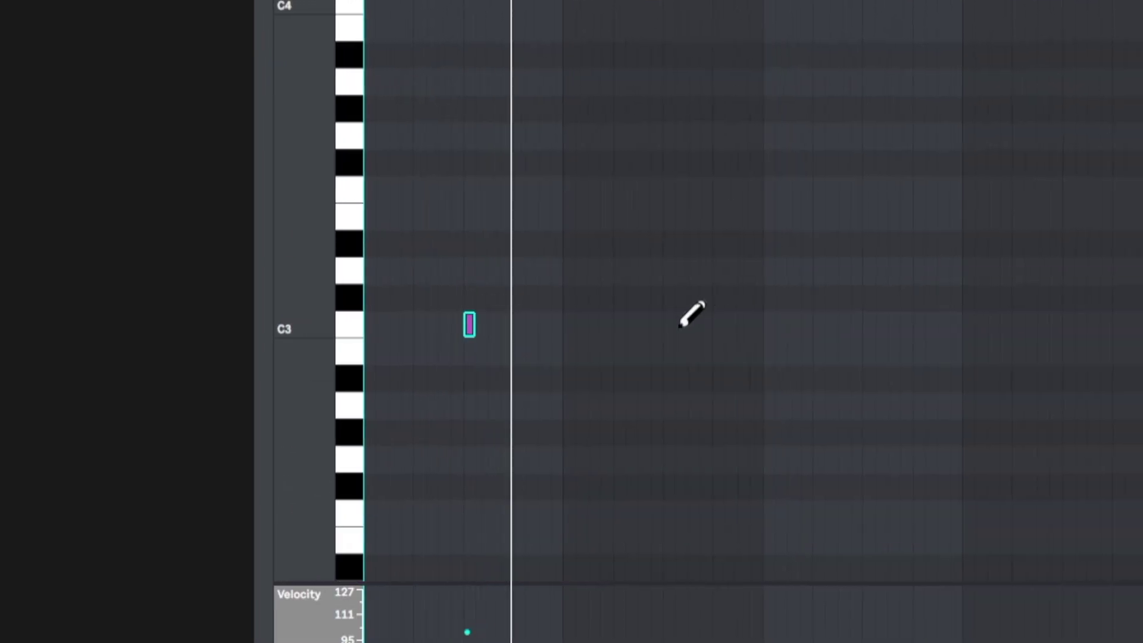
{"action": "left_click", "coordinate": [700, 324]}
{"action": "left_click", "coordinate": [848, 324]}
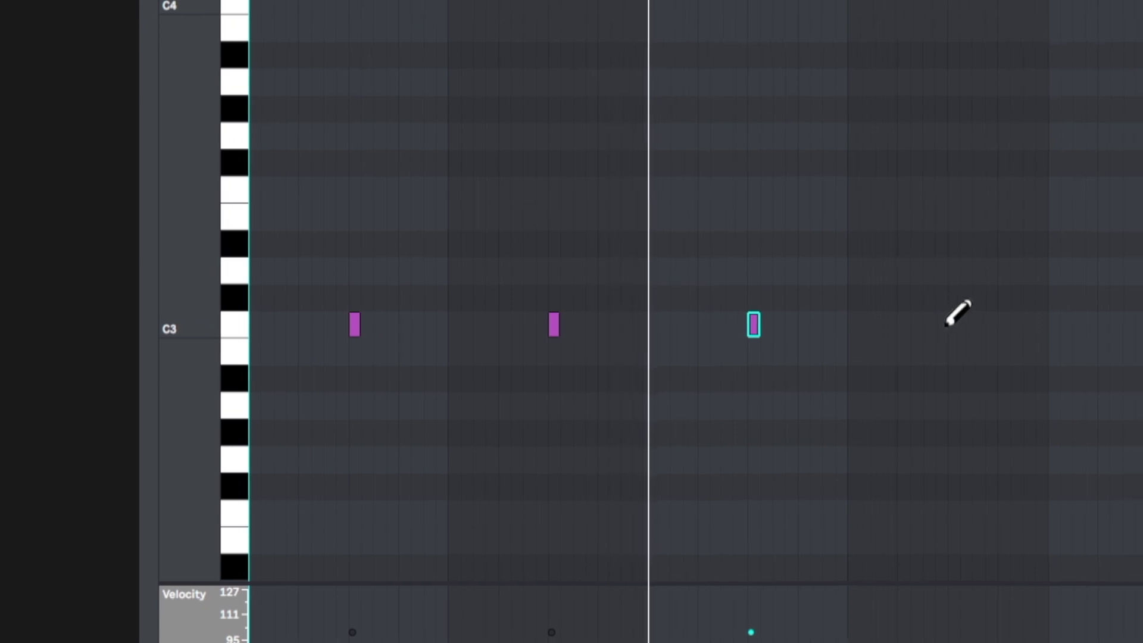
{"action": "left_click", "coordinate": [1047, 324]}
{"action": "left_click", "coordinate": [1113, 324]}
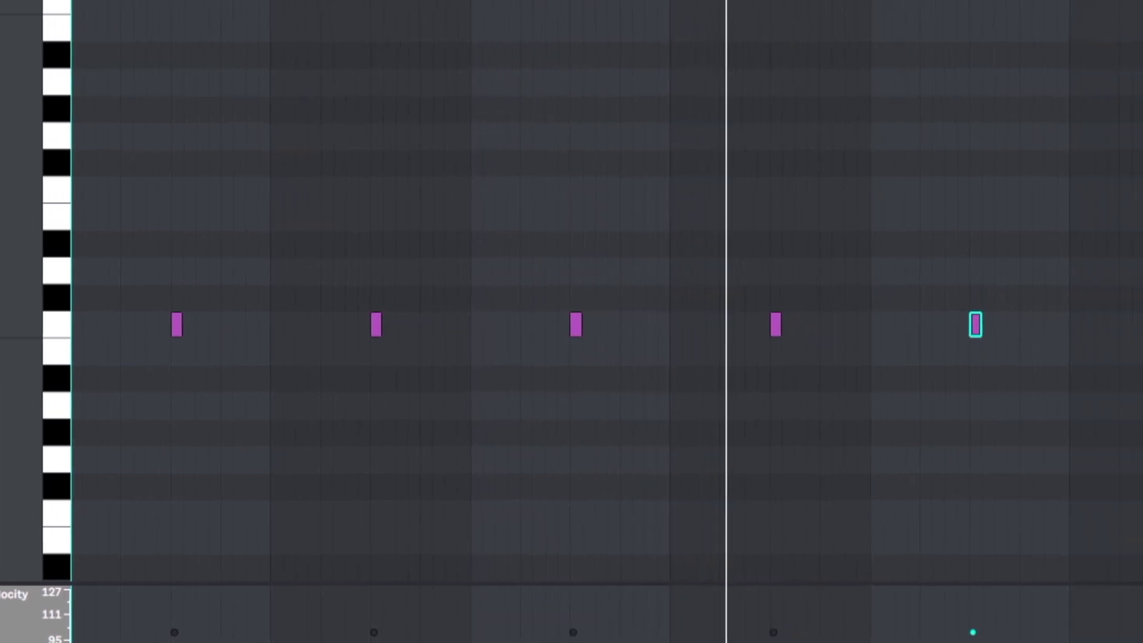
{"action": "left_click", "coordinate": [1142, 324]}
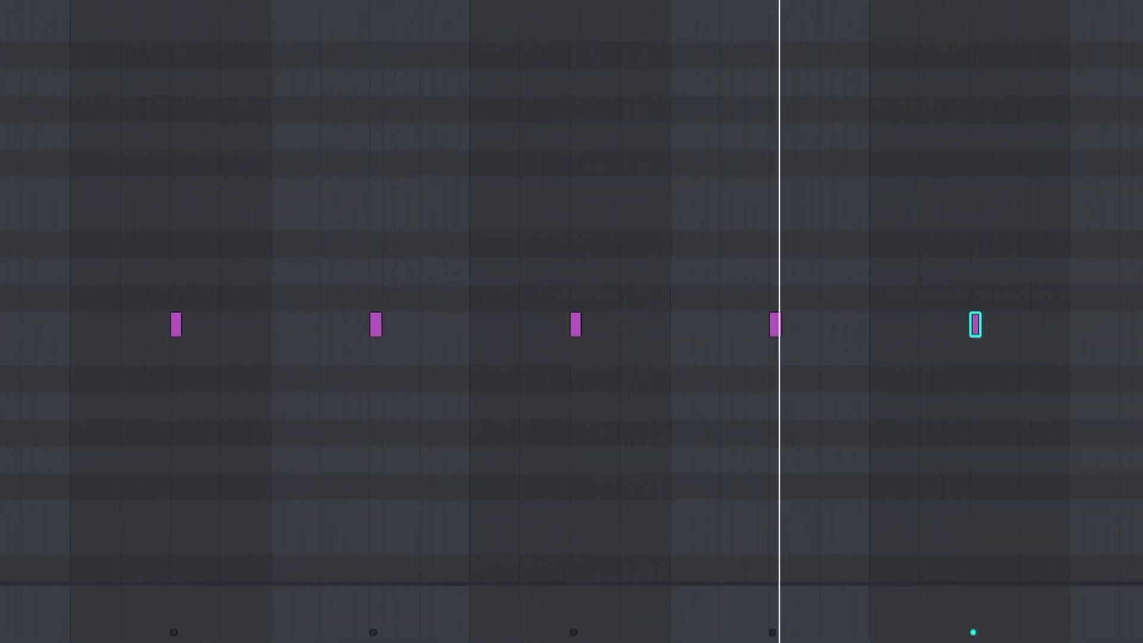
{"action": "left_click", "coordinate": [1127, 324]}
{"action": "left_click", "coordinate": [1140, 324]}
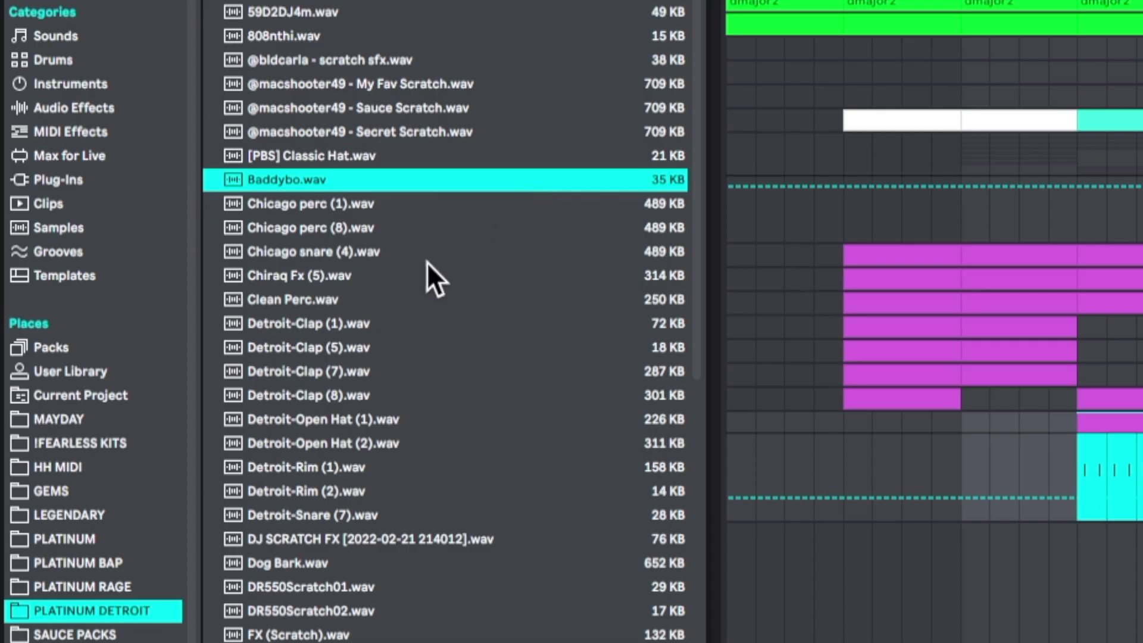
Audition the samples following Baddybo.wav in the PLATINUM DETROIT folder and choose Chicago perc (8).wav.
{"action": "key", "text": "Down"}
{"action": "key", "text": "Down"}
{"action": "key", "text": "Down"}
{"action": "left_click", "coordinate": [369, 230]}
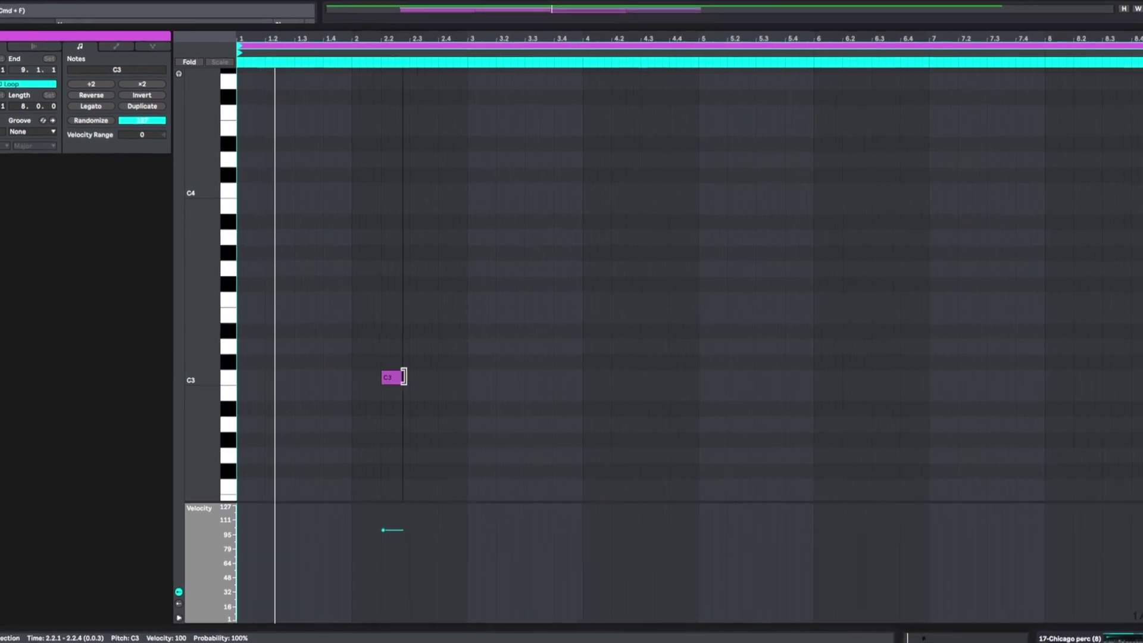
Draw C3 notes on beat 2 of bars 2, 4, 6 and 8 in the Chicago perc (8) clip and lengthen them to two beats.
{"action": "left_click", "coordinate": [419, 402]}
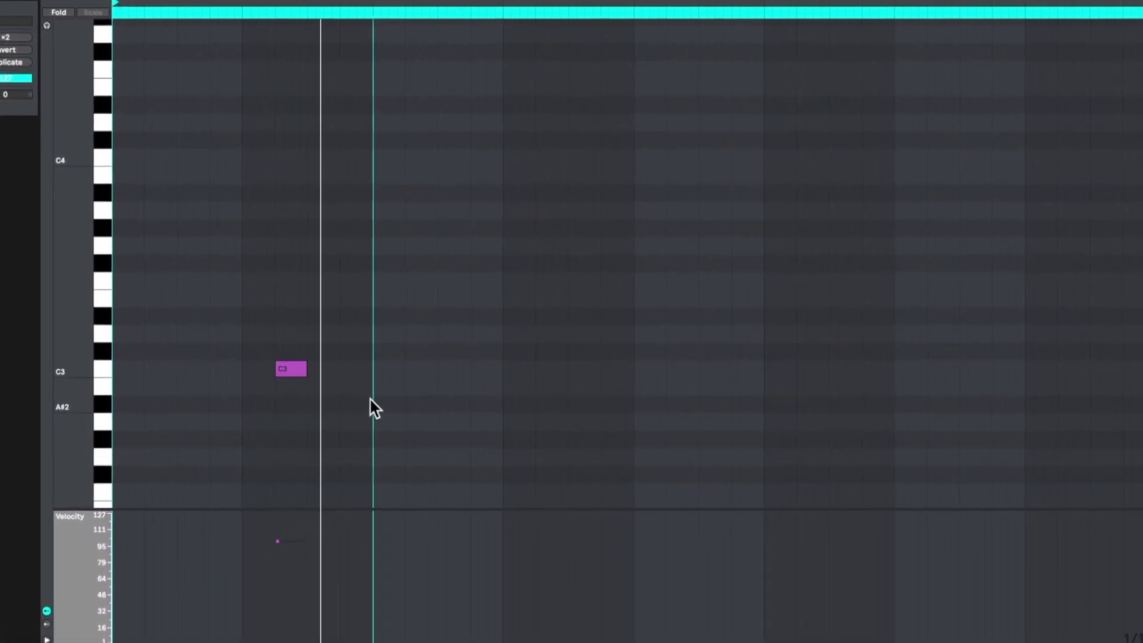
{"action": "double_click", "coordinate": [590, 373]}
{"action": "double_click", "coordinate": [836, 374]}
{"action": "key", "text": "ctrl+d"}
{"action": "key", "text": "ctrl+a"}
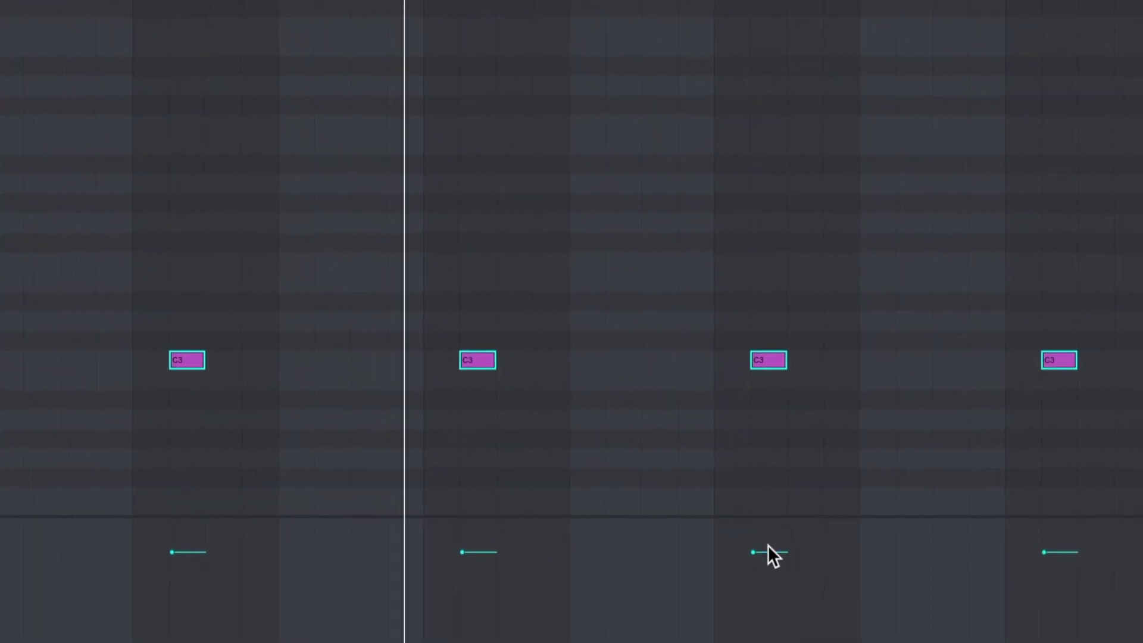
{"action": "left_click_drag", "start_coordinate": [766, 356], "coordinate": [801, 362]}
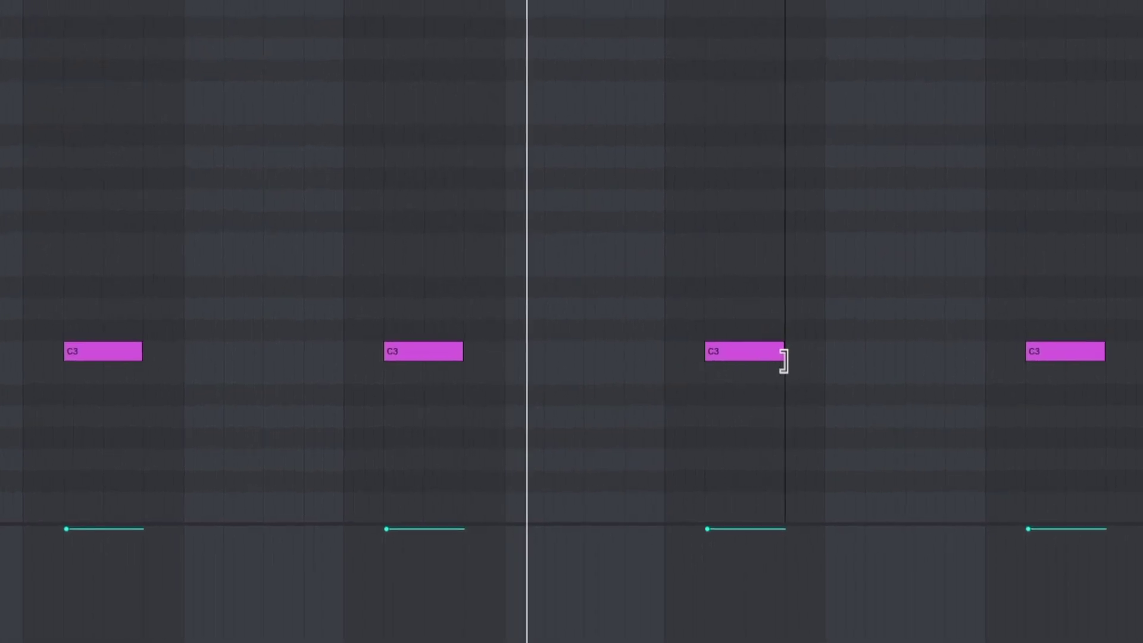
Add Go Rise.wav from the PLATINUM DETROIT folder as an audio clip starting about one bar before bar 9.
{"action": "left_click", "coordinate": [233, 464]}
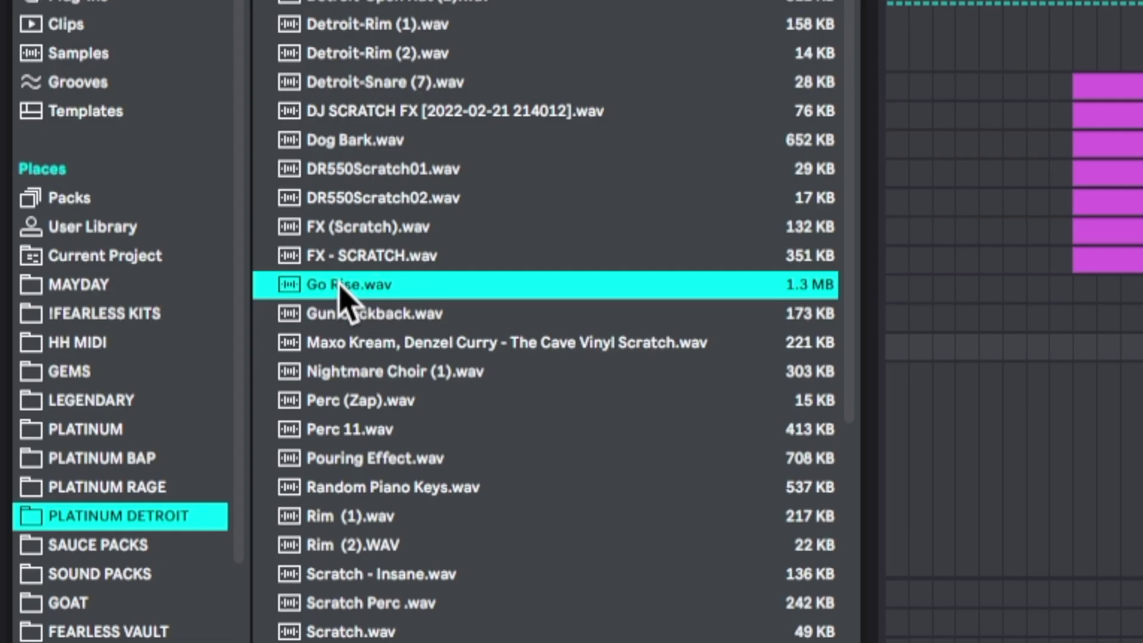
{"action": "left_click_drag", "start_coordinate": [342, 291], "coordinate": [1028, 348]}
{"action": "left_click_drag", "start_coordinate": [478, 297], "coordinate": [547, 297]}
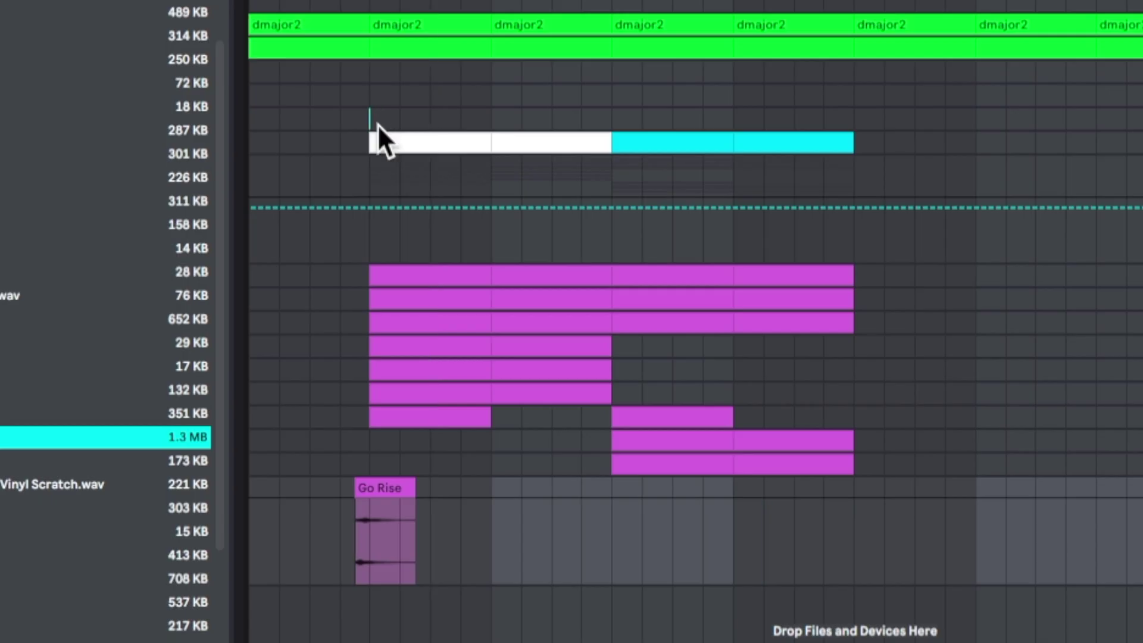
Select the section from bar 9 to 41 across the KICK, 808 and drum tracks and duplicate it.
{"action": "left_click_drag", "start_coordinate": [377, 124], "coordinate": [836, 462]}
{"action": "key", "text": "ctrl+d"}
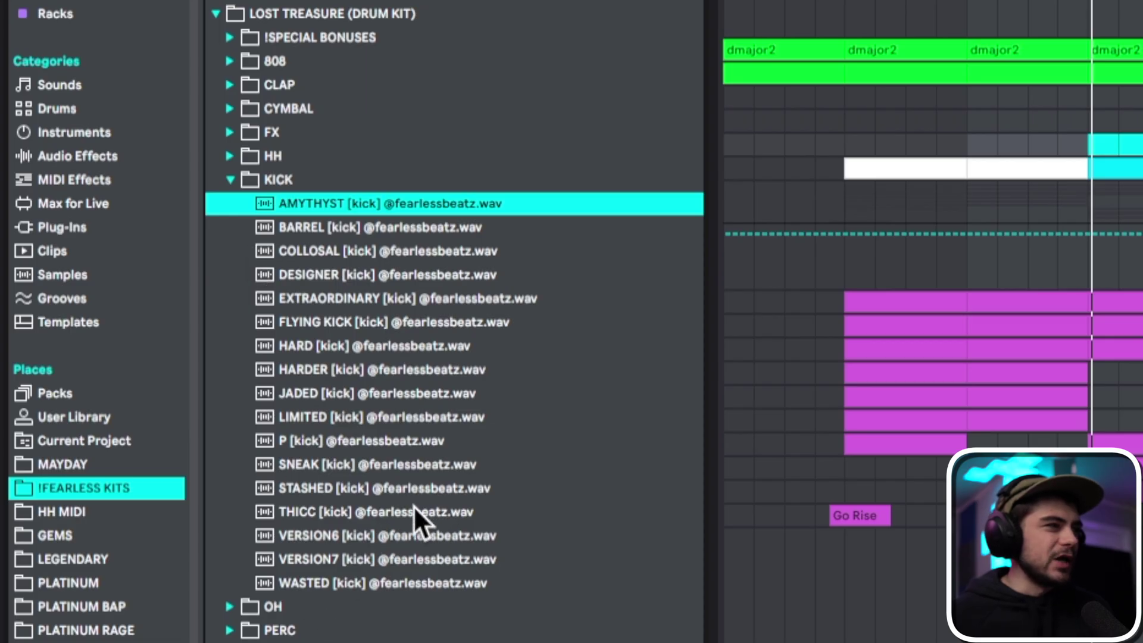
Audition the kick samples in the LOST TREASURE KICK folder, load VERSION6 [kick], and set its gain to -6.5 dB.
{"action": "left_click", "coordinate": [412, 499]}
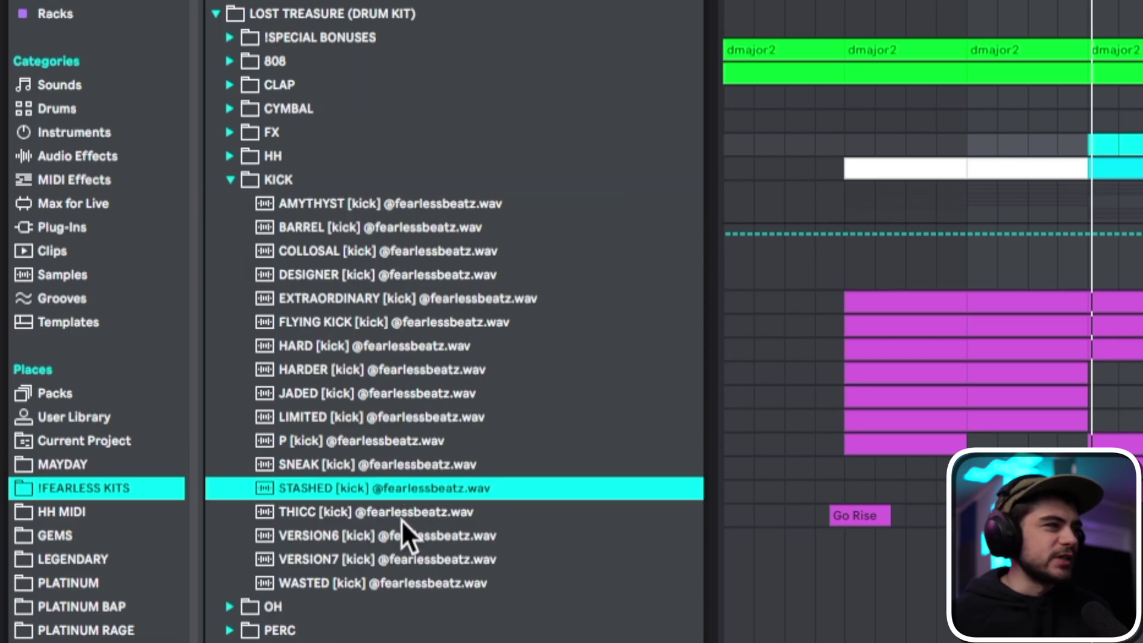
{"action": "left_click", "coordinate": [394, 536]}
{"action": "left_click", "coordinate": [381, 558]}
{"action": "left_click", "coordinate": [369, 543]}
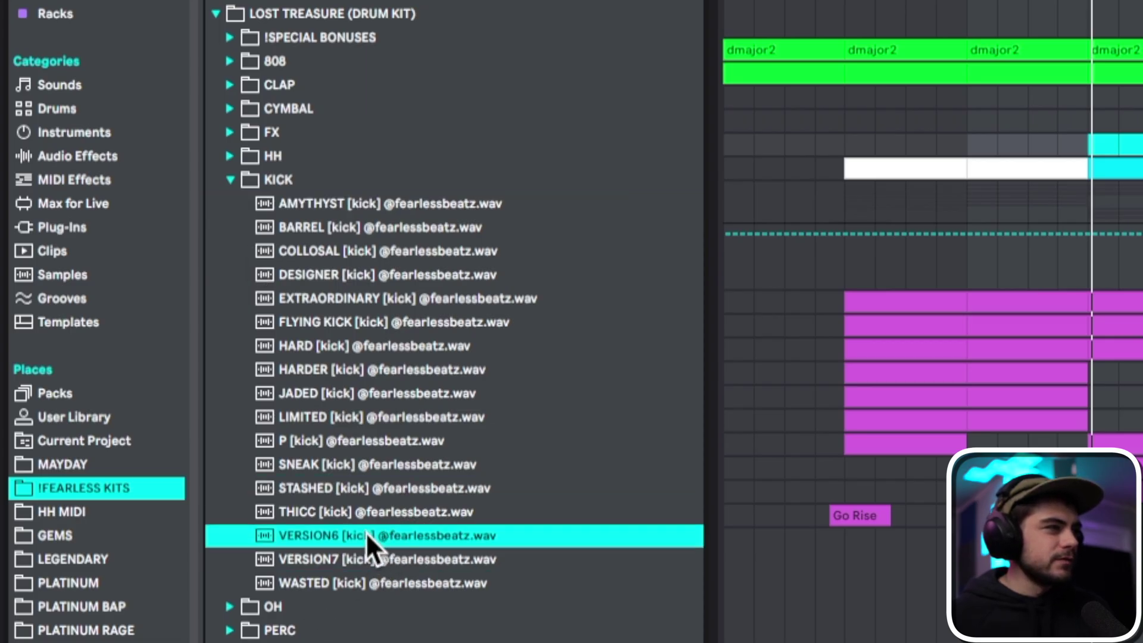
{"action": "double_click", "coordinate": [366, 535]}
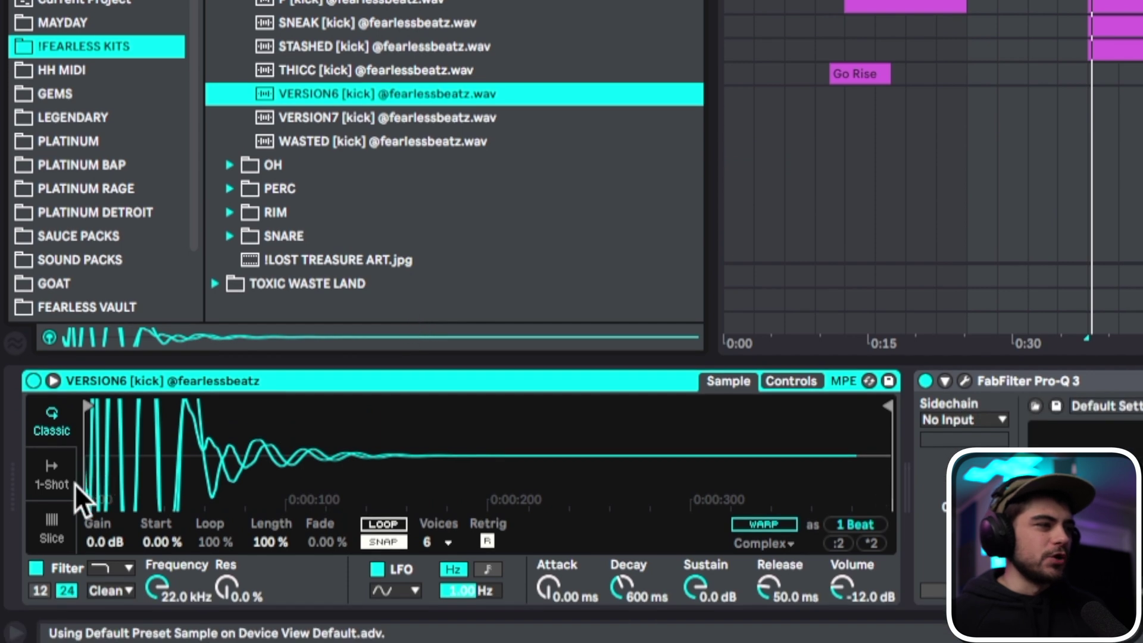
{"action": "left_click_drag", "start_coordinate": [101, 539], "coordinate": [102, 544]}
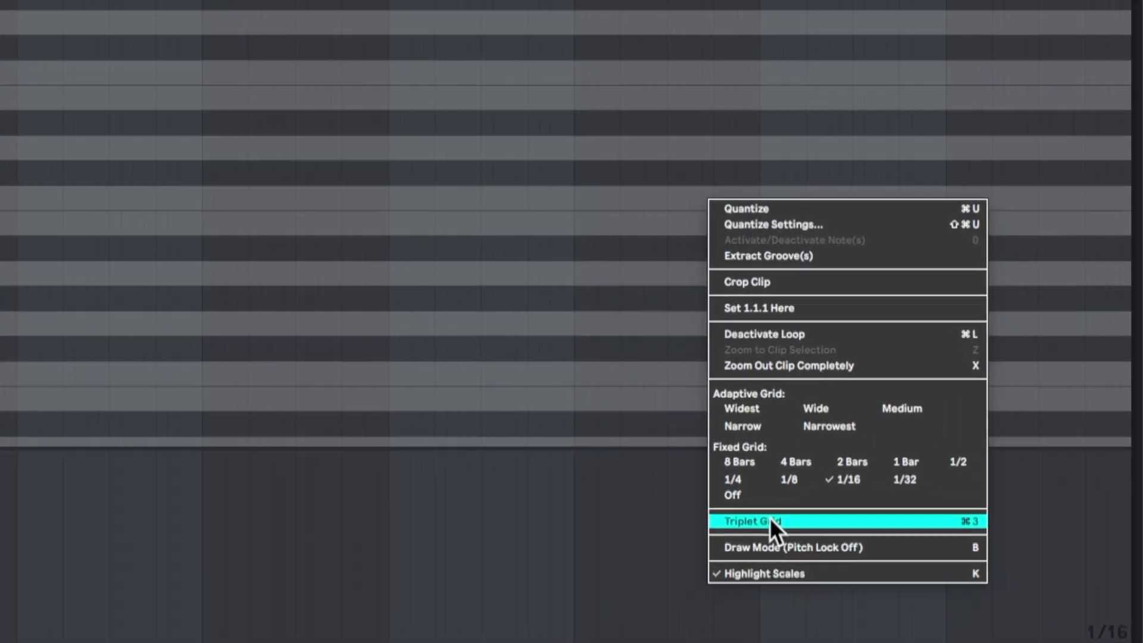
Set the KICK clip's grid to 1/8 triplets and draw six evenly spaced notes on one pitch across bar 8.
{"action": "left_click", "coordinate": [770, 517]}
{"action": "right_click", "coordinate": [968, 208]}
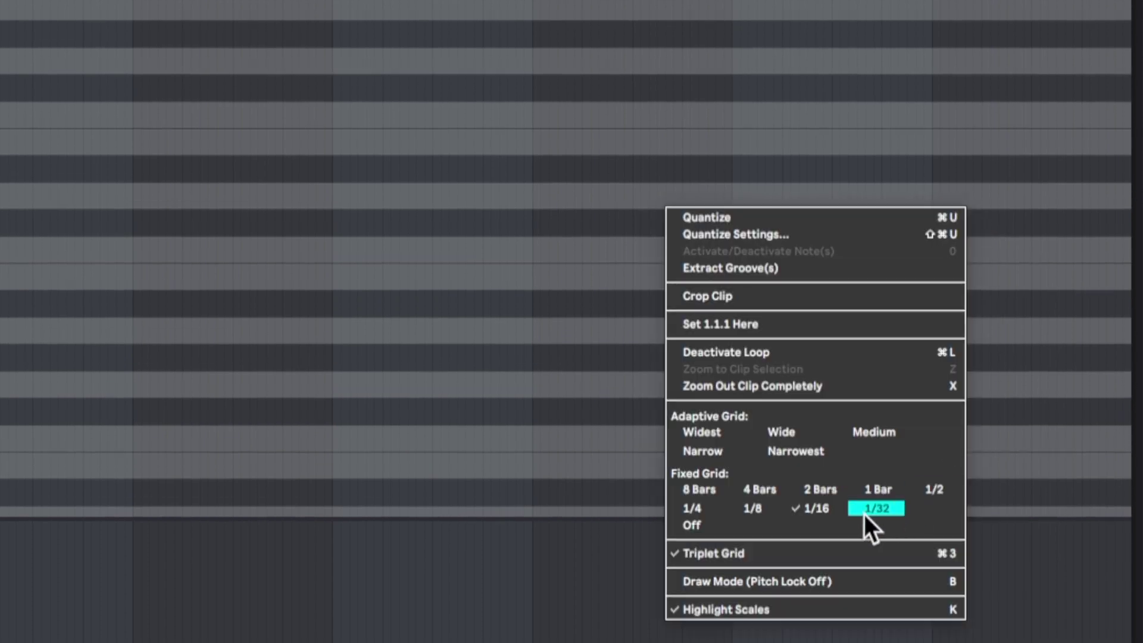
{"action": "left_click", "coordinate": [735, 507]}
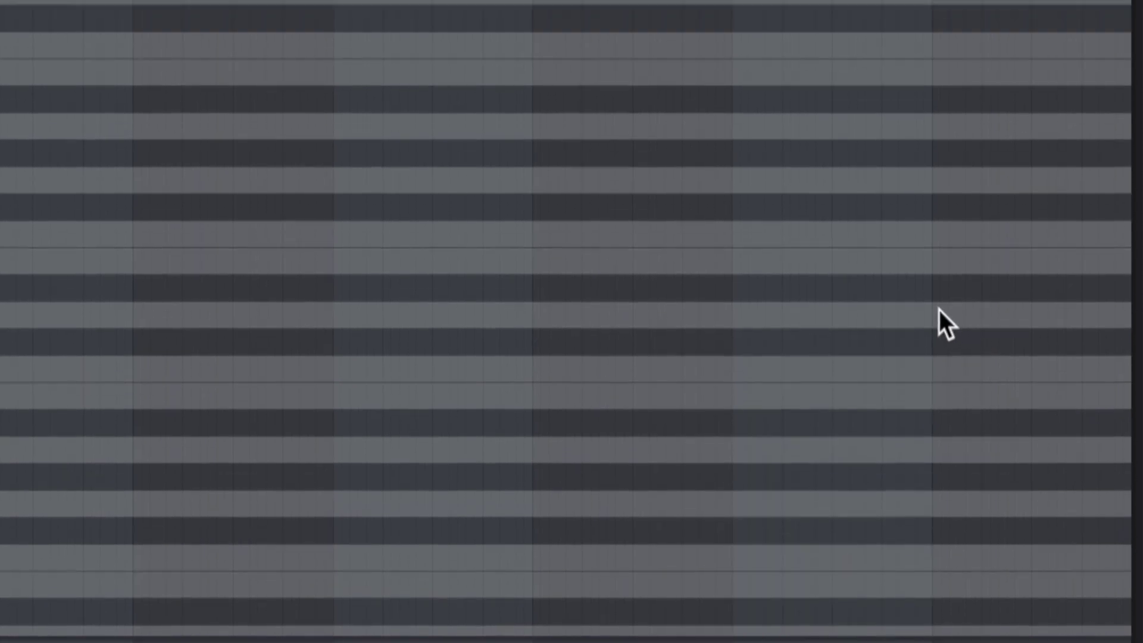
{"action": "left_click", "coordinate": [939, 190]}
{"action": "left_click", "coordinate": [989, 317]}
{"action": "left_click", "coordinate": [1039, 316]}
{"action": "key", "text": "space"}
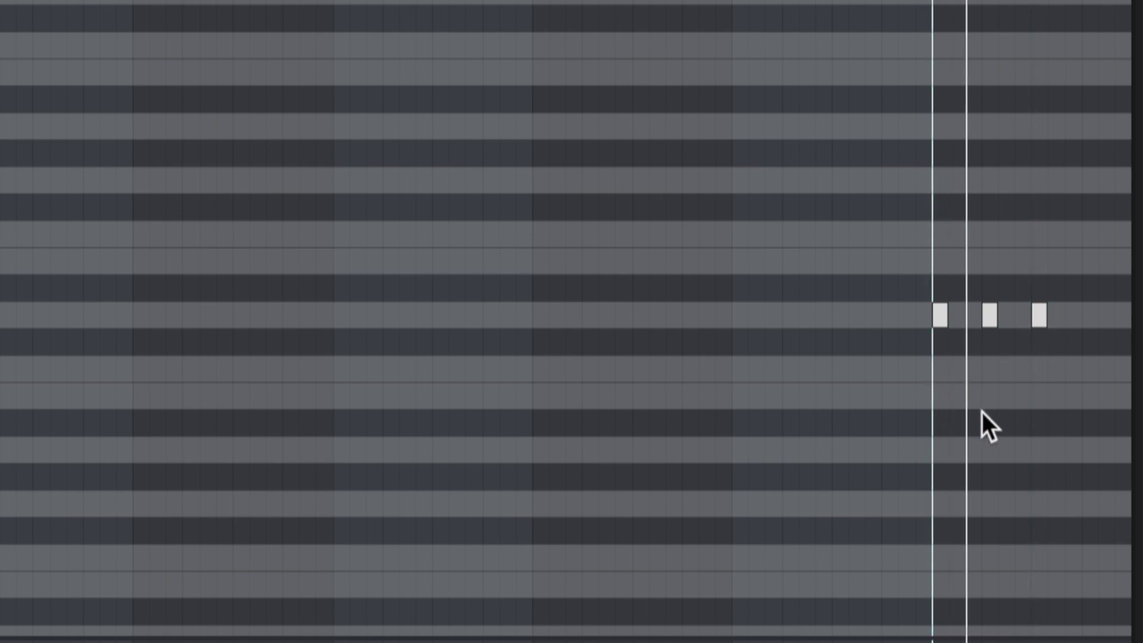
{"action": "mouse_move", "coordinate": [989, 315]}
{"action": "left_mouse_down"}
{"action": "mouse_move", "coordinate": [975, 314]}
{"action": "mouse_move", "coordinate": [1006, 320]}
{"action": "left_mouse_up"}
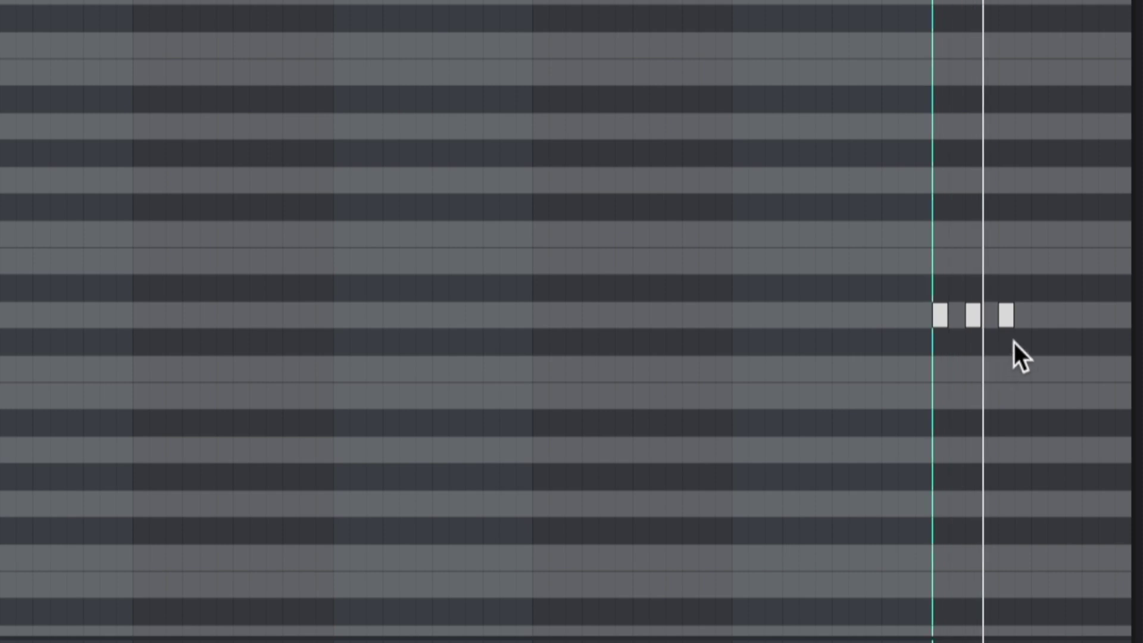
{"action": "left_click", "coordinate": [1039, 316]}
{"action": "left_click", "coordinate": [1073, 316]}
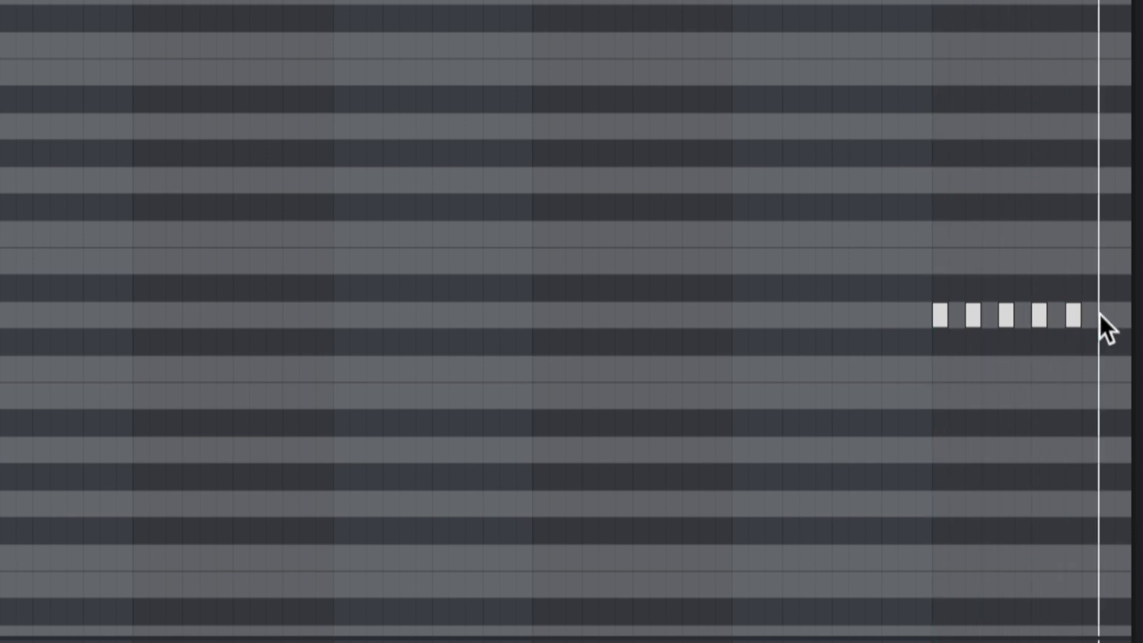
{"action": "left_click", "coordinate": [1101, 315]}
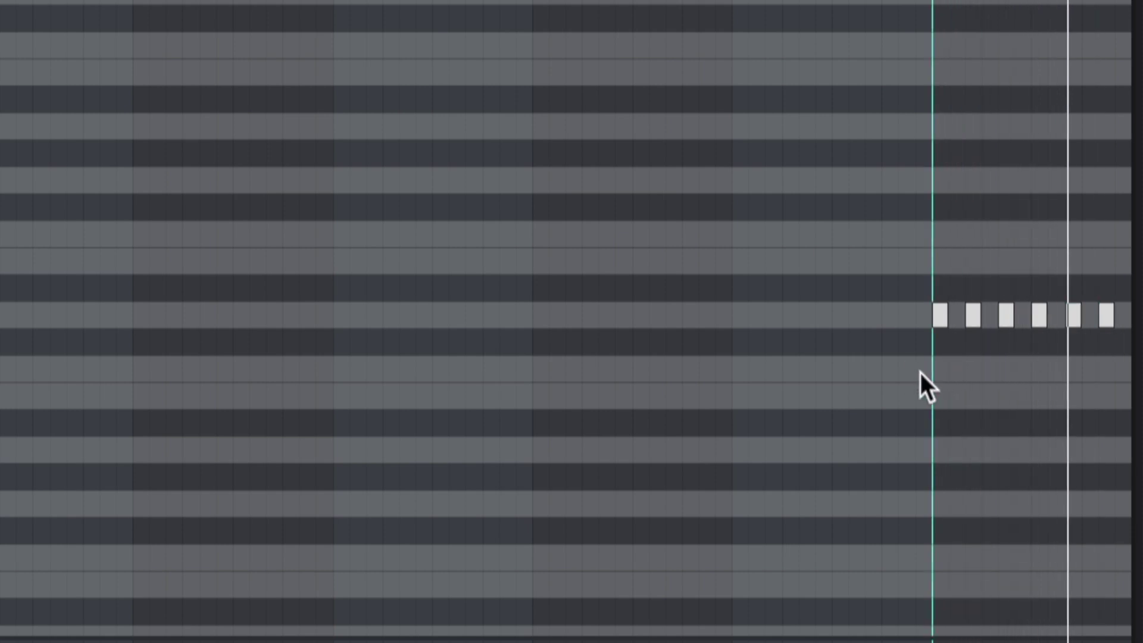
Lower the pitch of the six triplet kick notes and choose the clip's Mixer Track Panning envelope.
{"action": "left_click_drag", "start_coordinate": [734, 258], "coordinate": [1112, 371]}
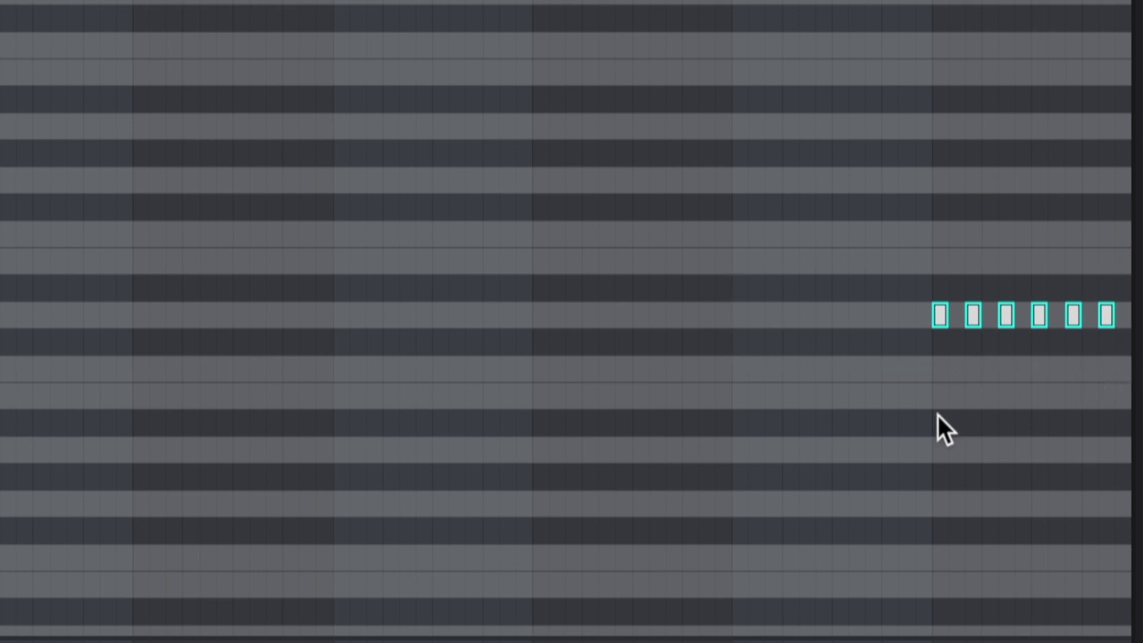
{"action": "key", "text": "shift+Down"}
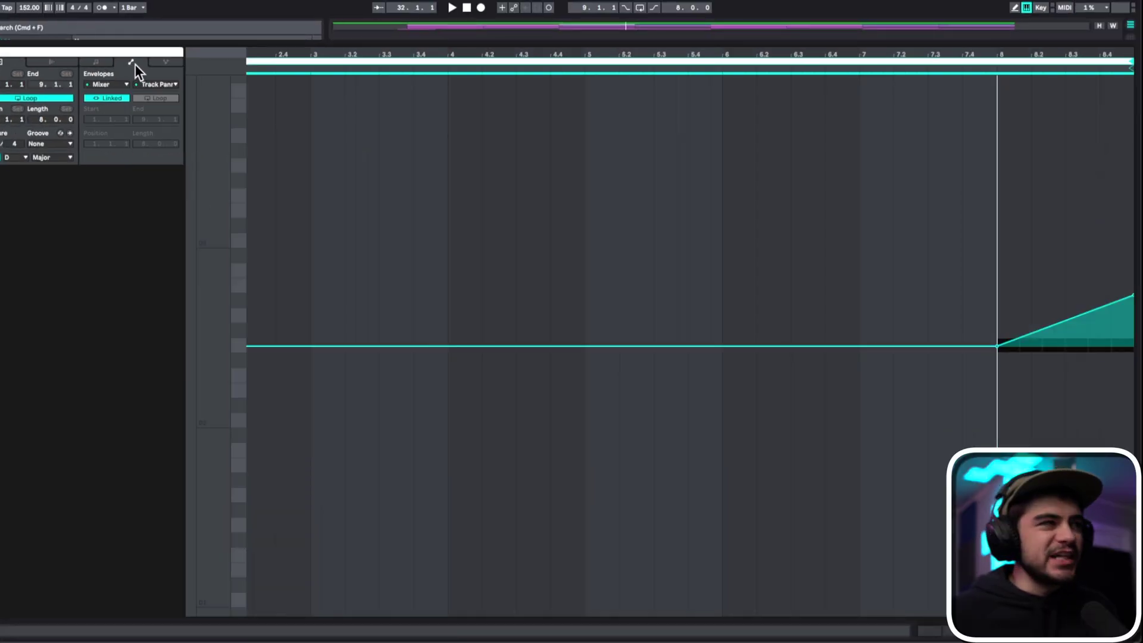
{"action": "left_click", "coordinate": [154, 85]}
{"action": "left_click", "coordinate": [155, 93]}
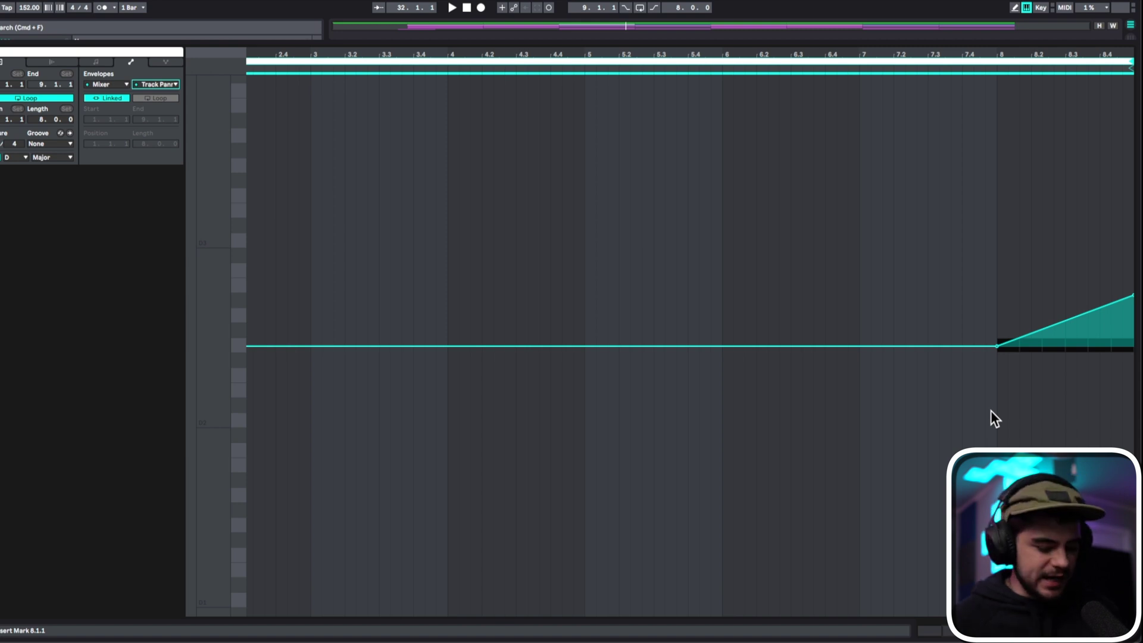
{"action": "key", "text": "space"}
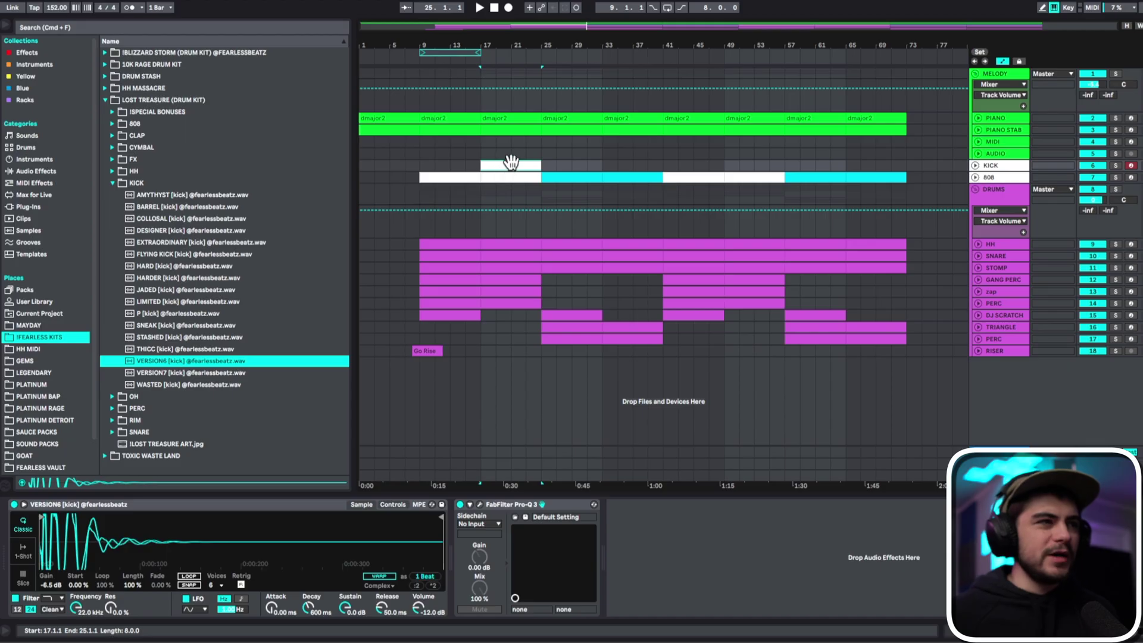
Copy the KICK clip to bar 33 and duplicate its six G2 triplet notes into bar 7 of the clip.
{"action": "left_click_drag", "start_coordinate": [511, 162], "coordinate": [756, 173]}
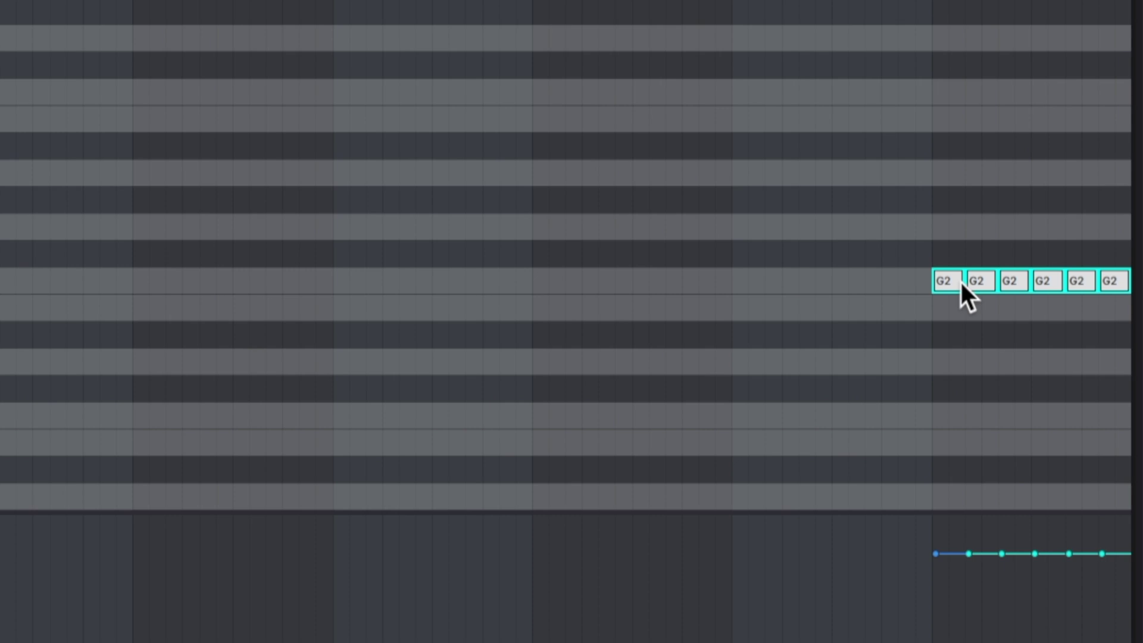
{"action": "mouse_move", "coordinate": [961, 282]}
{"action": "left_mouse_down"}
{"action": "mouse_move", "coordinate": [720, 288]}
{"action": "mouse_move", "coordinate": [759, 284]}
{"action": "left_mouse_up"}
{"action": "left_click", "coordinate": [734, 321]}
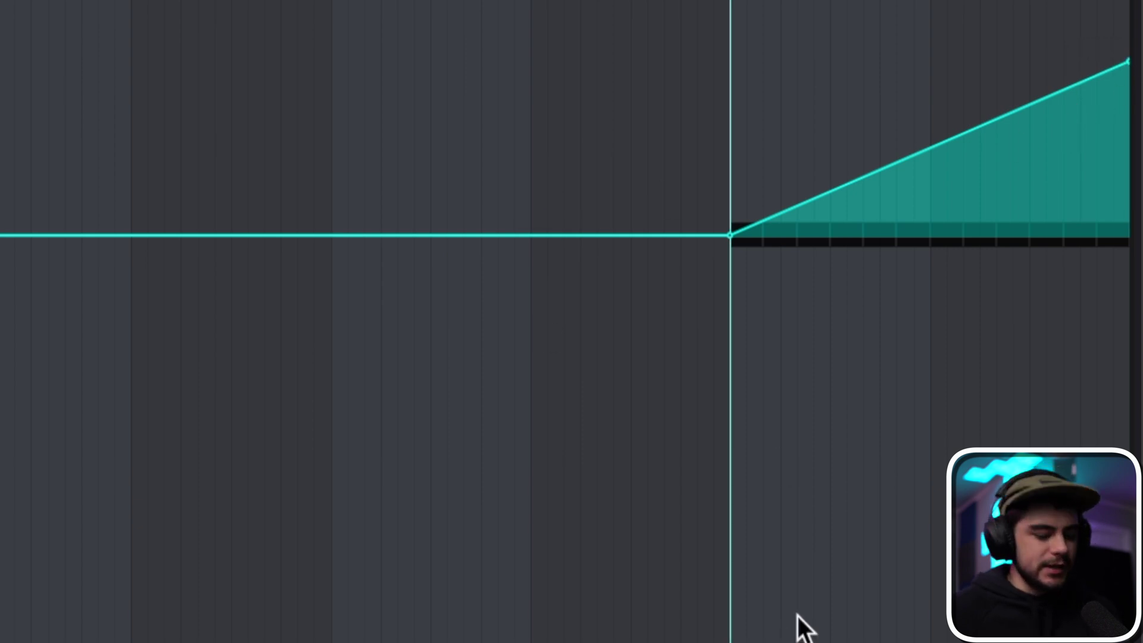
{"action": "key", "text": "space"}
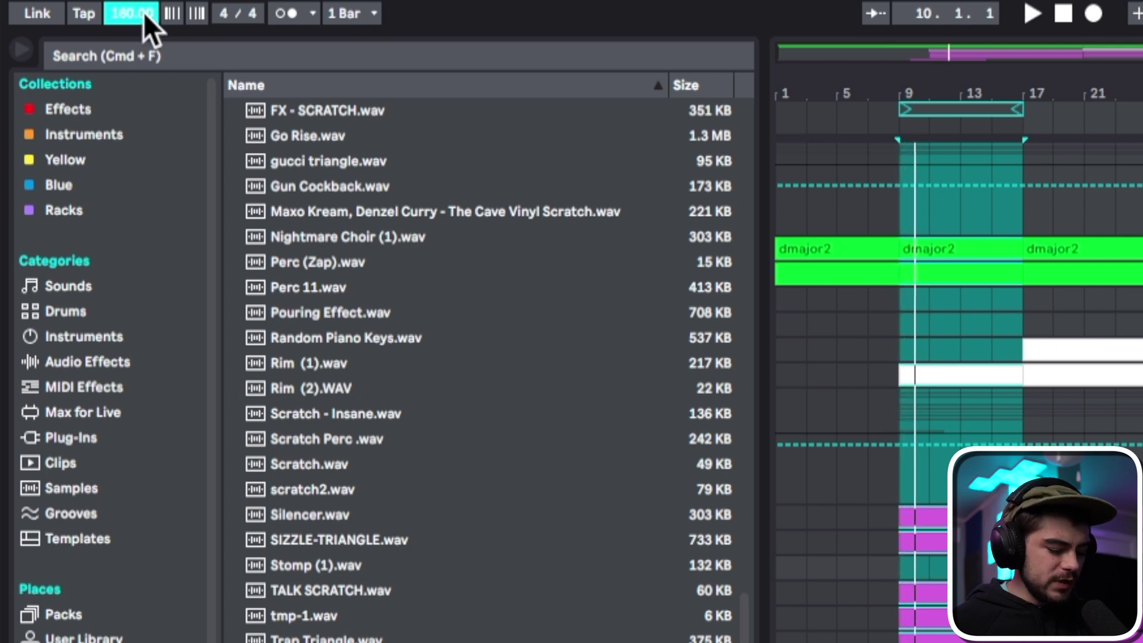
Set the project tempo to 170 BPM.
{"action": "type", "text": "170"}
{"action": "key", "text": "Return"}
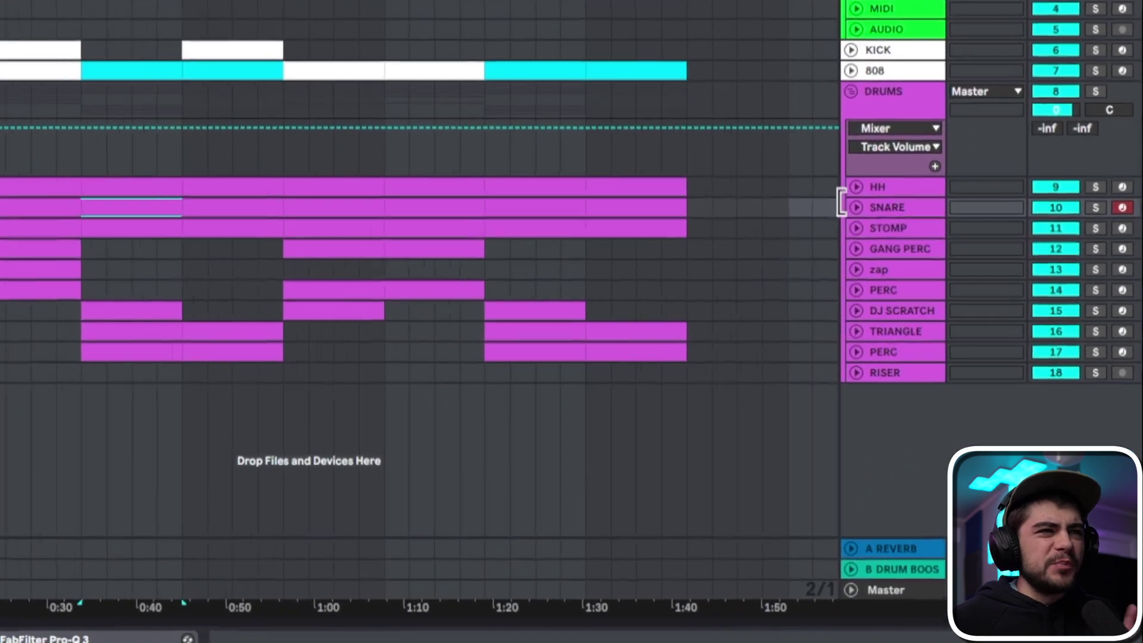
Duplicate the SNARE track within the DRUMS group.
{"action": "left_click", "coordinate": [1013, 256]}
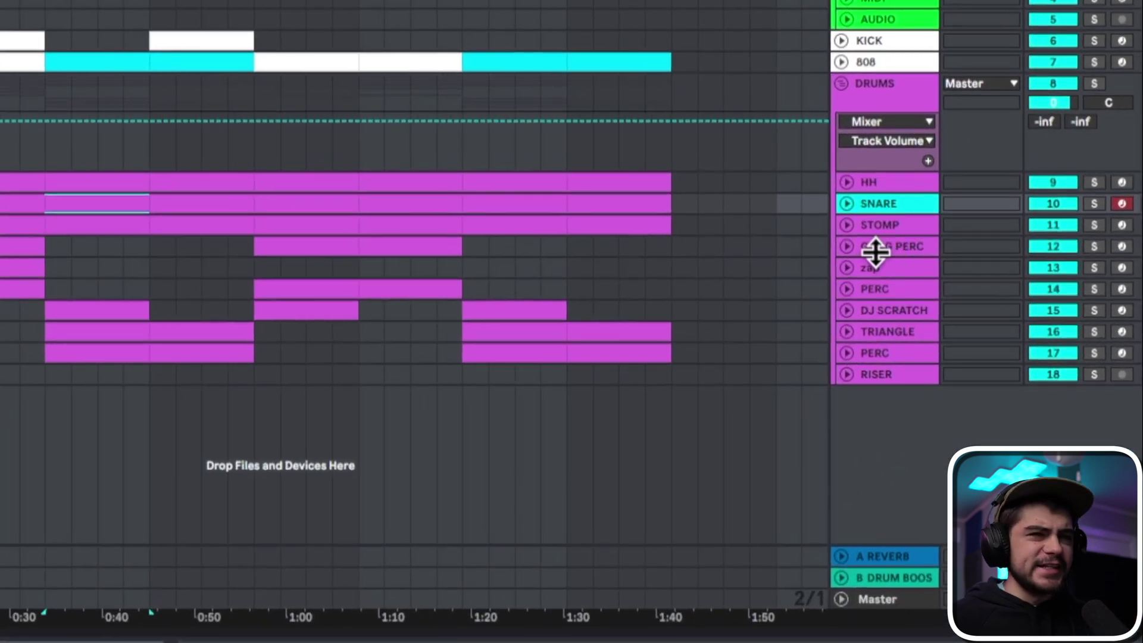
{"action": "key", "text": "ctrl+d"}
{"action": "left_click", "coordinate": [286, 246]}
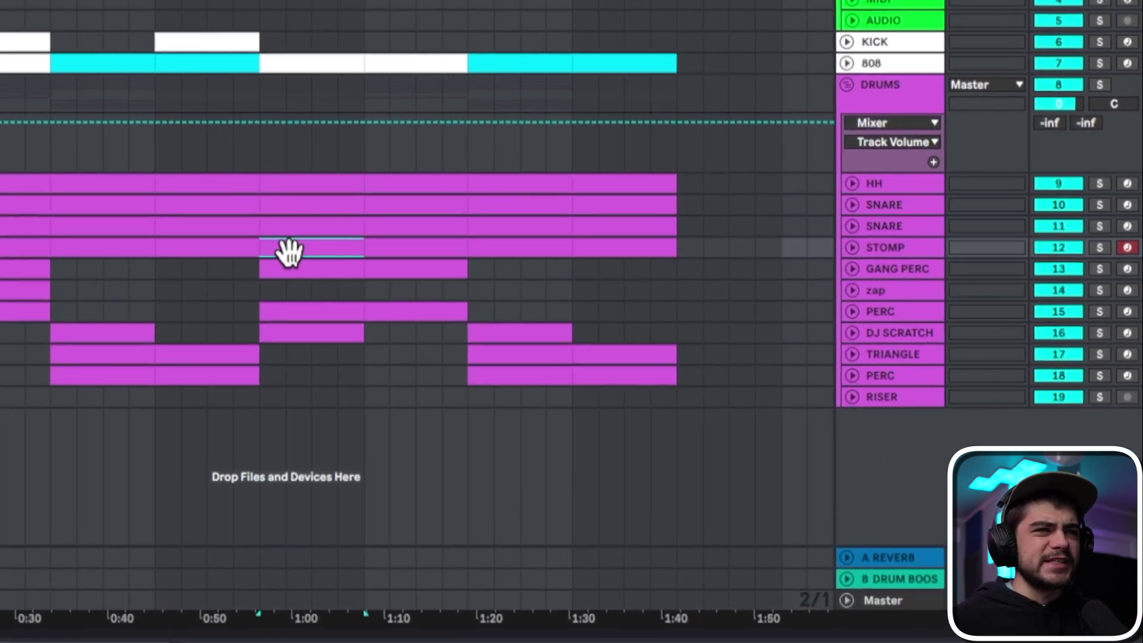
{"action": "key", "text": "Delete"}
{"action": "left_click", "coordinate": [392, 245]}
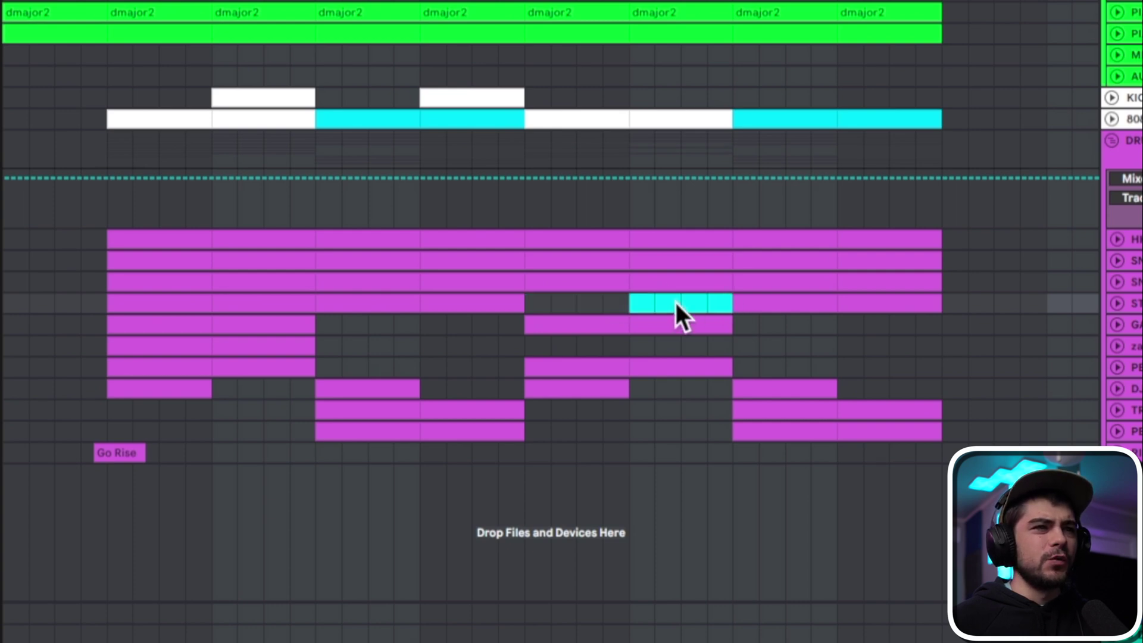
{"action": "key", "text": "Delete"}
{"action": "left_click", "coordinate": [269, 304]}
{"action": "key", "text": "Delete"}
{"action": "left_click", "coordinate": [181, 304]}
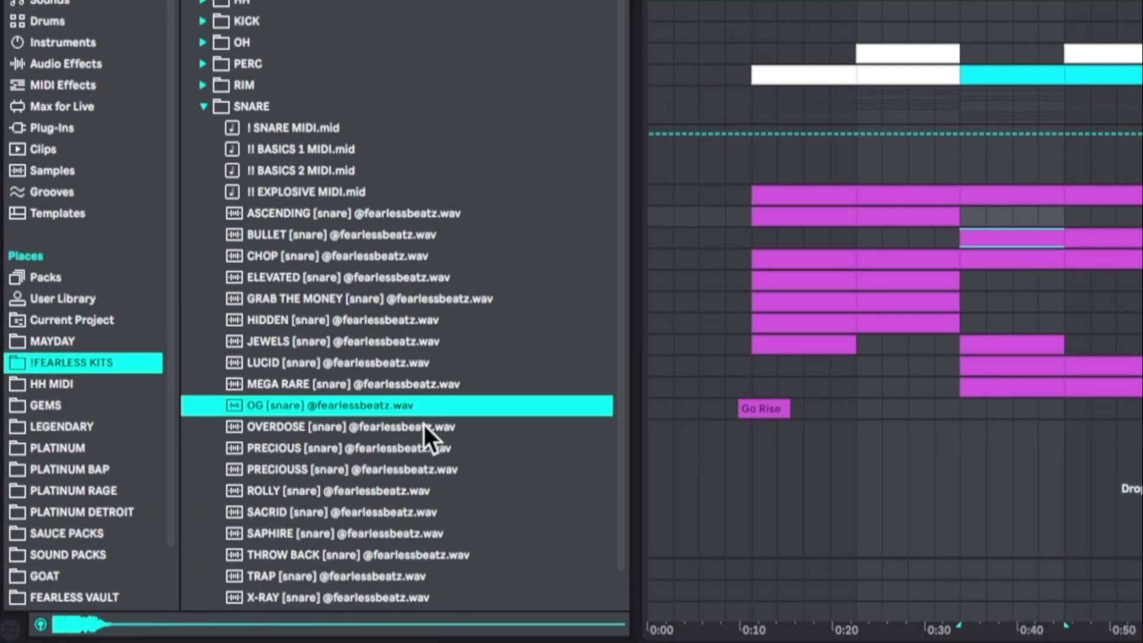
Audition OVERDOSE [snare] from the LOST TREASURE SNARE folder.
{"action": "left_click", "coordinate": [434, 424]}
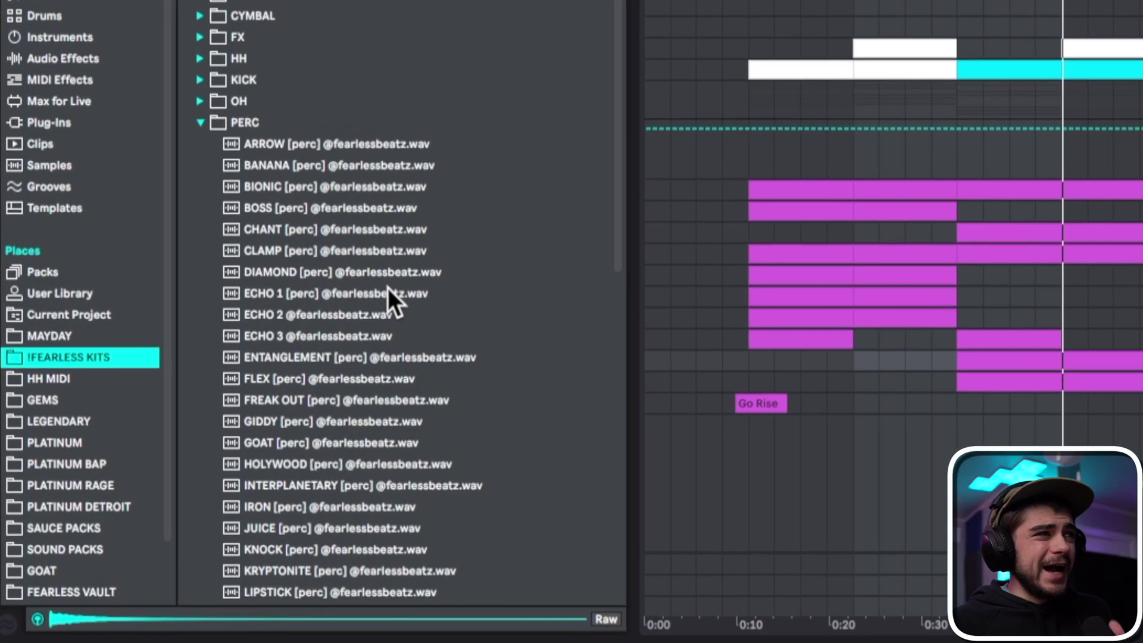
Choose TRIANGLE [perc] from the PERC folder, set its gain to -7.8 dB and fade-out to 2.00 s, and bring its sample end earlier.
{"action": "scroll", "coordinate": [388, 287], "scroll_direction": "down", "scroll_amount": 10}
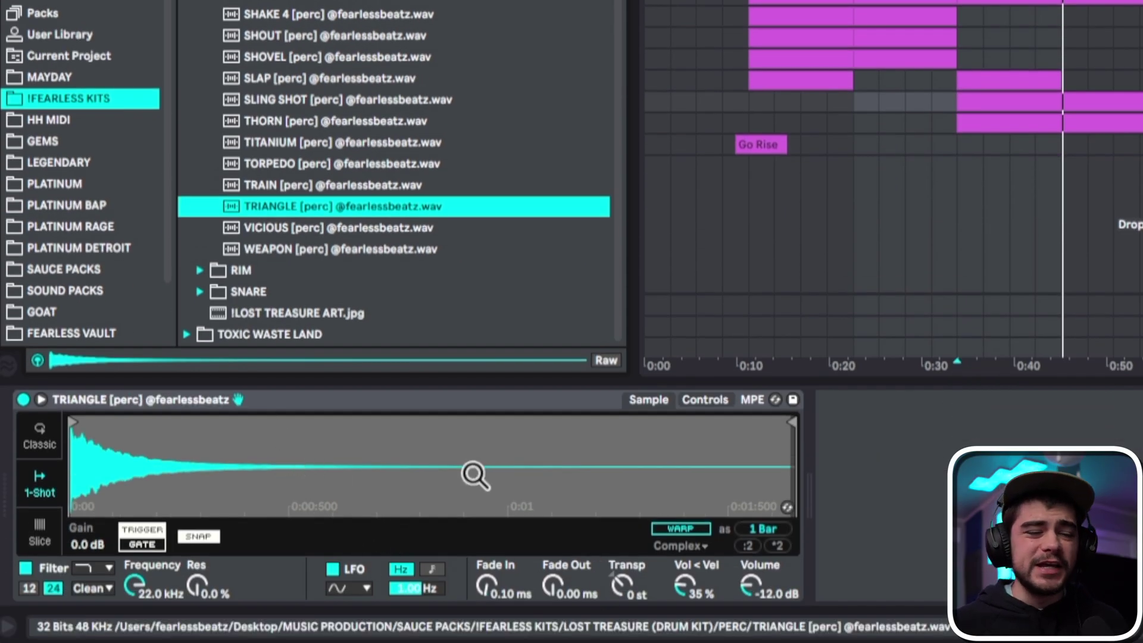
{"action": "left_click_drag", "start_coordinate": [100, 549], "coordinate": [100, 563]}
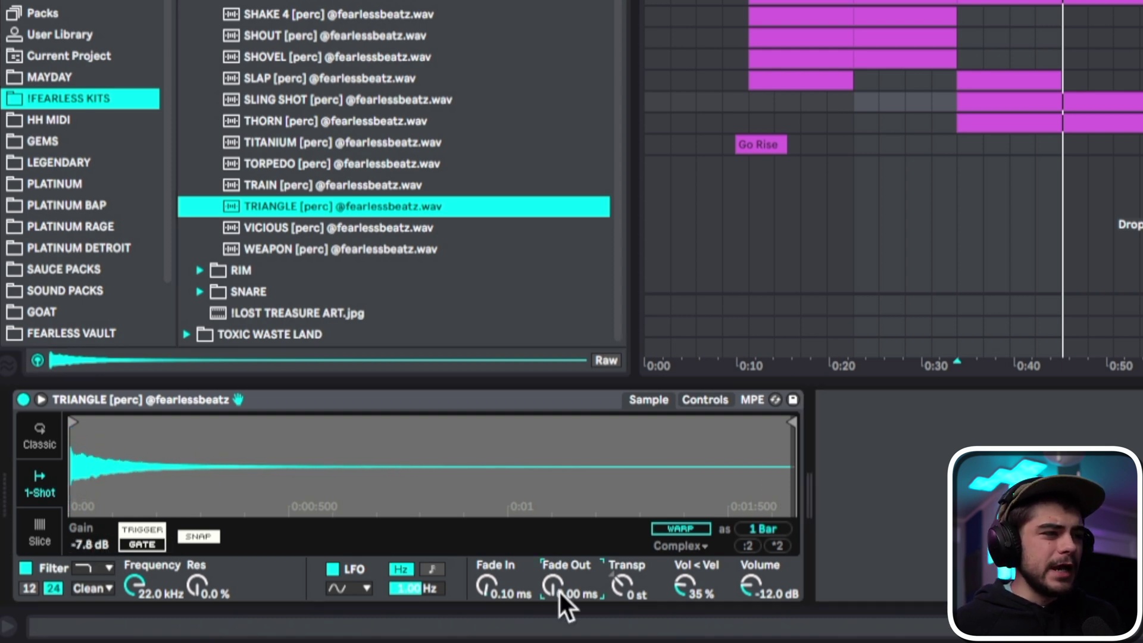
{"action": "left_click_drag", "start_coordinate": [545, 593], "coordinate": [546, 554]}
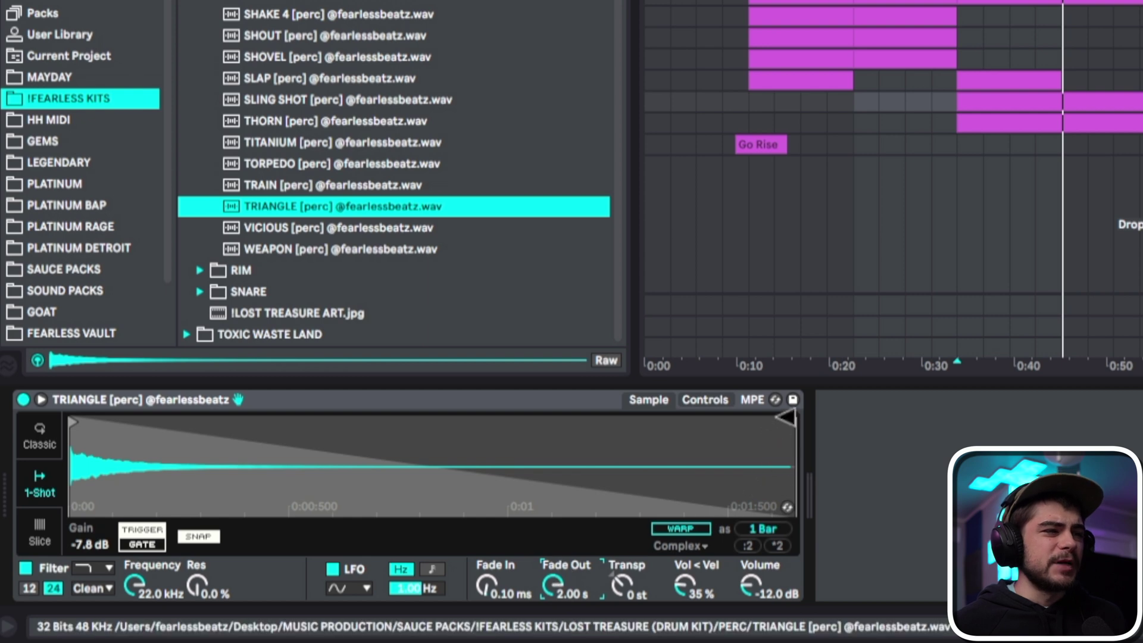
{"action": "mouse_move", "coordinate": [797, 420]}
{"action": "left_mouse_down"}
{"action": "mouse_move", "coordinate": [448, 425]}
{"action": "mouse_move", "coordinate": [450, 442]}
{"action": "mouse_move", "coordinate": [502, 444]}
{"action": "left_mouse_up"}
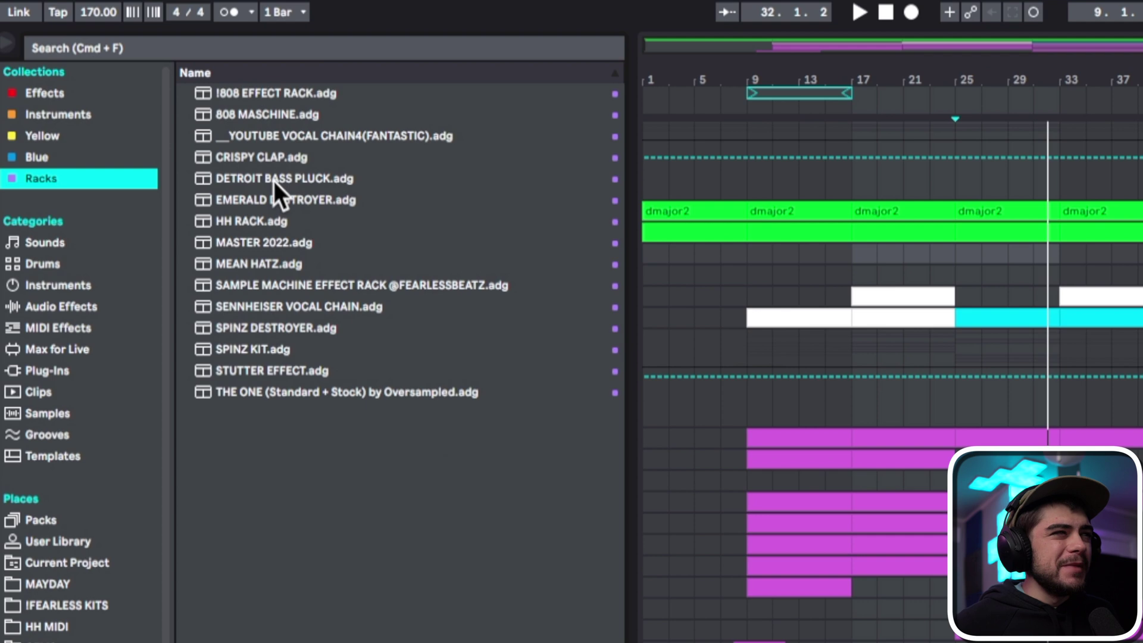
Load DETROIT BASS PLUCK.adg from the Racks collection and copy the first PIANO STAB clip onto the MIDI track at bars 1 to 9.
{"action": "double_click", "coordinate": [274, 176]}
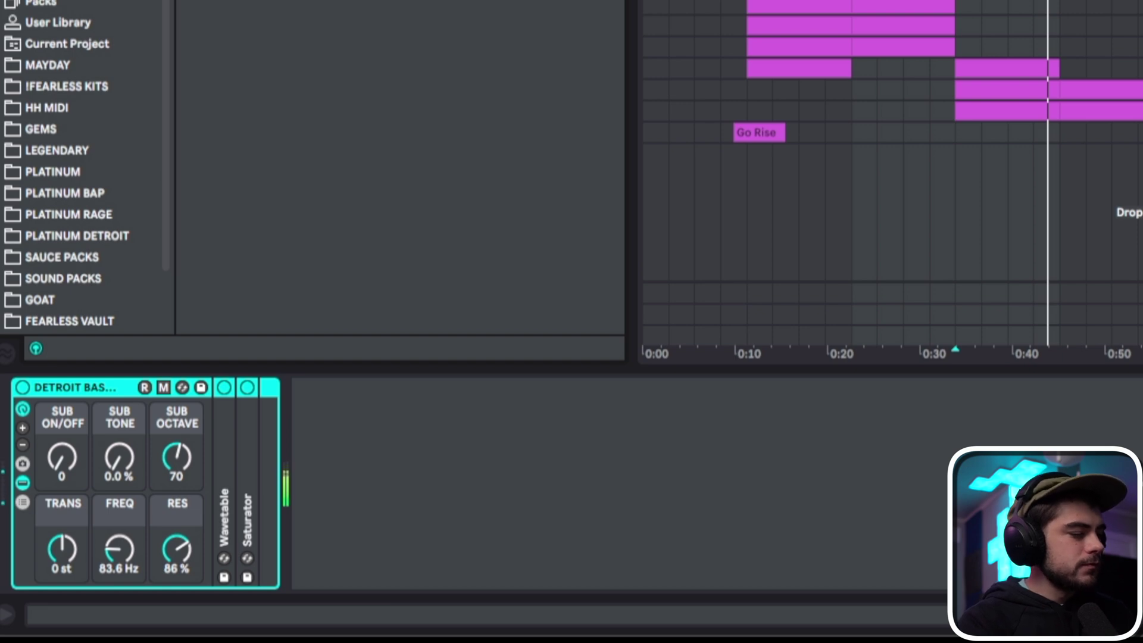
{"action": "key", "text": "space"}
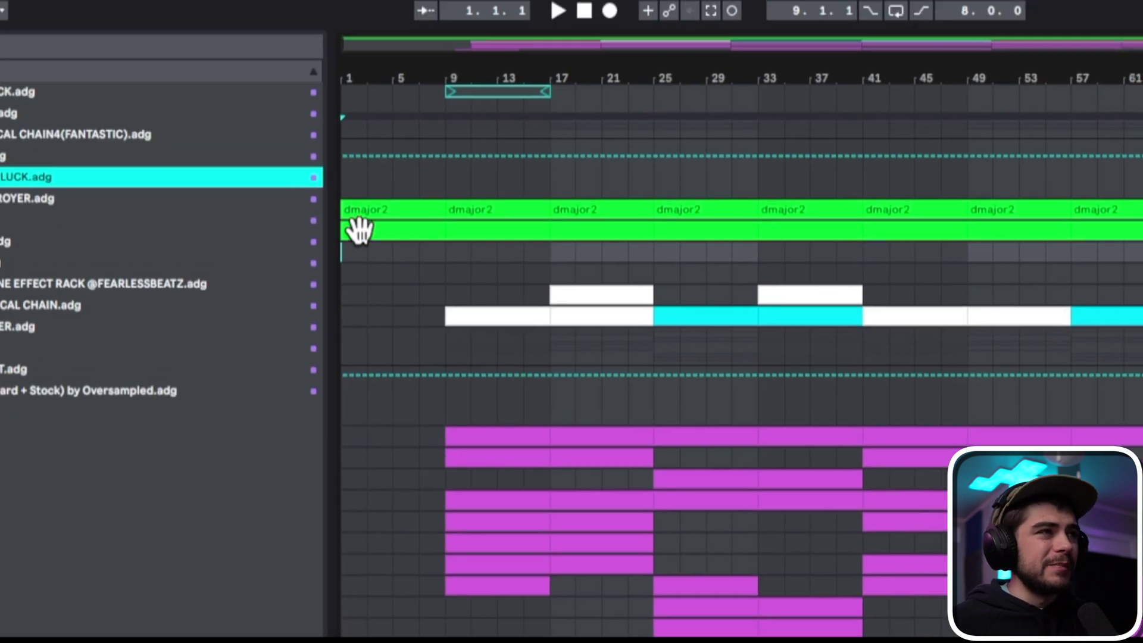
{"action": "left_click_drag", "start_coordinate": [380, 235], "coordinate": [386, 259]}
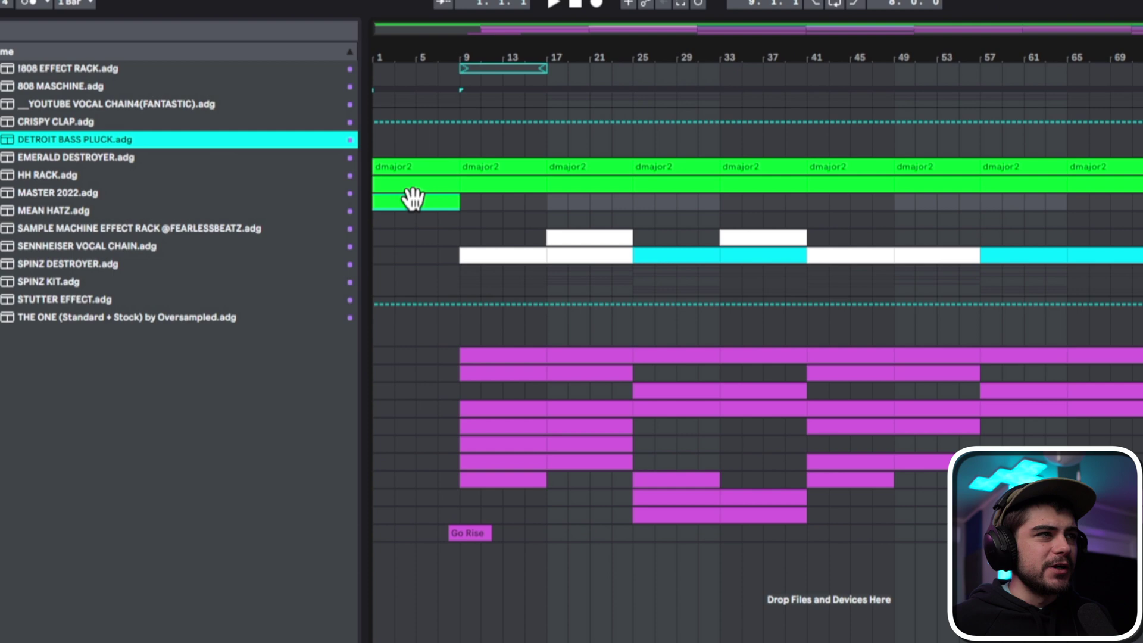
In the copied bass pluck clip, halve the first B0 note, duplicate it directly after itself, and raise all notes one octave.
{"action": "double_click", "coordinate": [390, 250]}
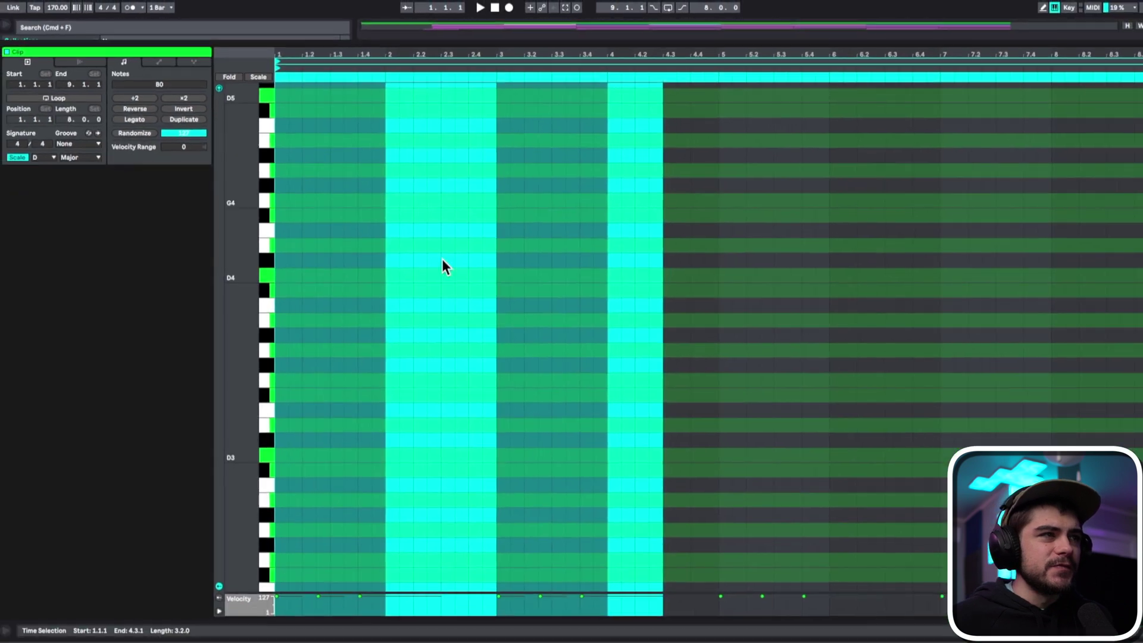
{"action": "scroll", "coordinate": [464, 388], "scroll_direction": "down", "scroll_amount": 4}
{"action": "left_click", "coordinate": [453, 489]}
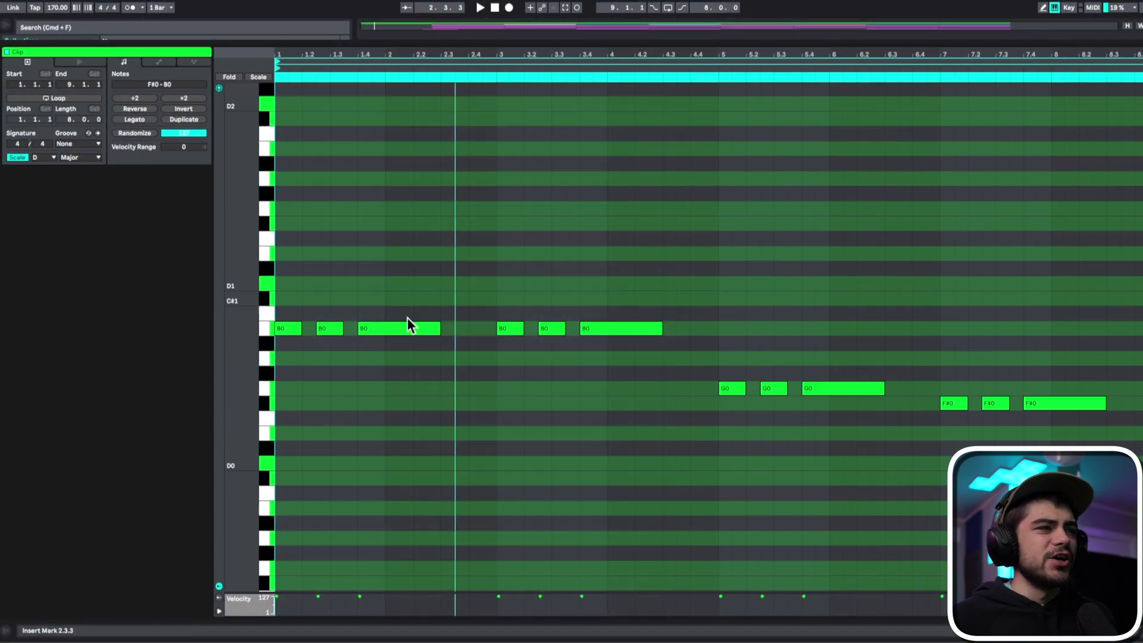
{"action": "scroll", "coordinate": [357, 312], "scroll_direction": "down", "scroll_amount": 2}
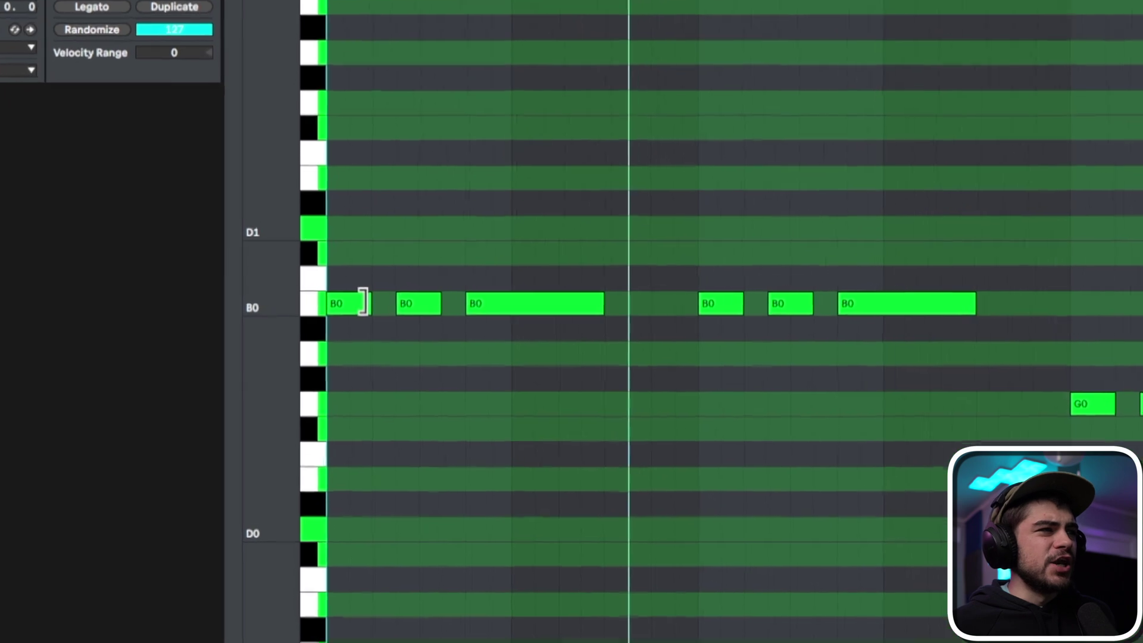
{"action": "left_click_drag", "start_coordinate": [298, 298], "coordinate": [289, 313]}
{"action": "left_click_drag", "start_coordinate": [362, 334], "coordinate": [360, 350]}
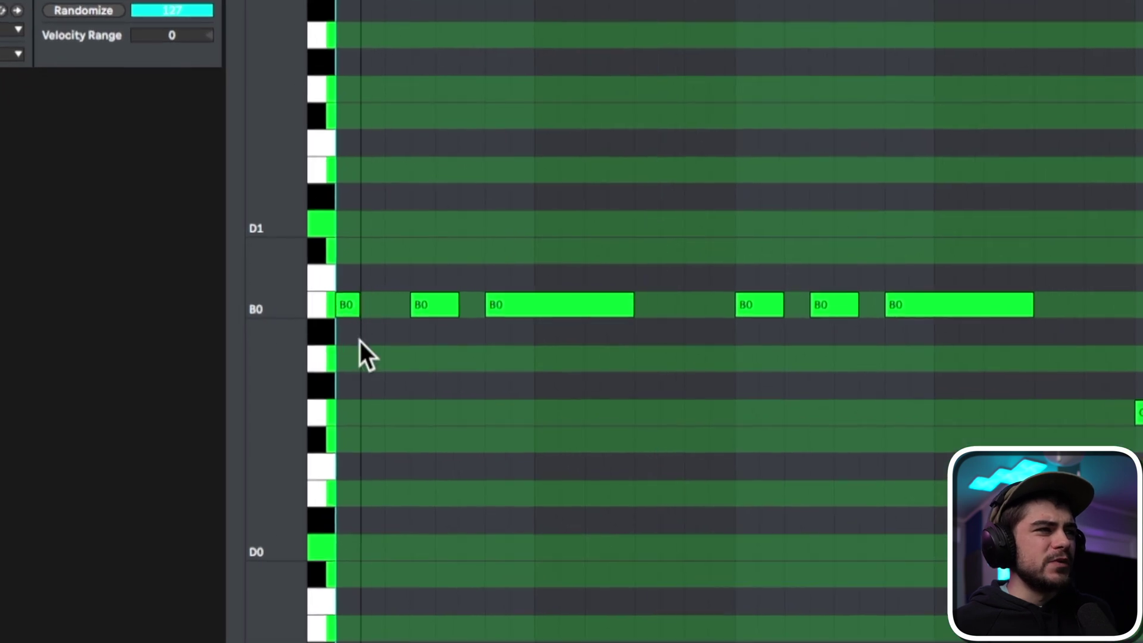
{"action": "key", "text": "ctrl+d"}
{"action": "key", "text": "space"}
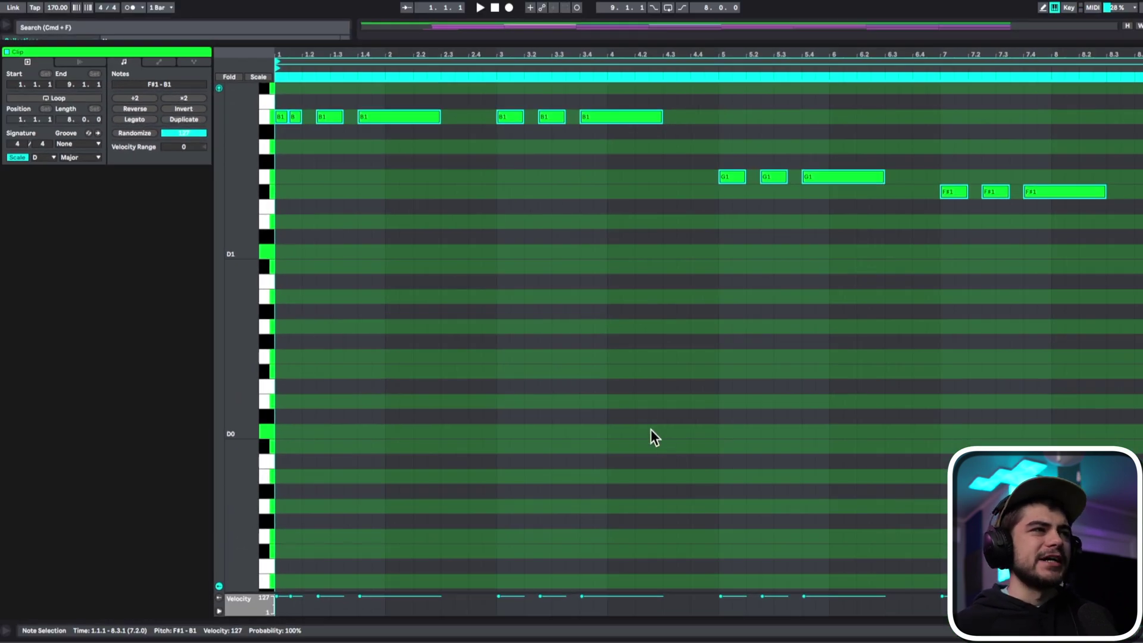
In the bass pluck clip, halve the first G1 note at bar 5 and duplicate it directly after itself.
{"action": "scroll", "coordinate": [531, 387], "scroll_direction": "up", "scroll_amount": 3}
{"action": "left_click", "coordinate": [524, 445]}
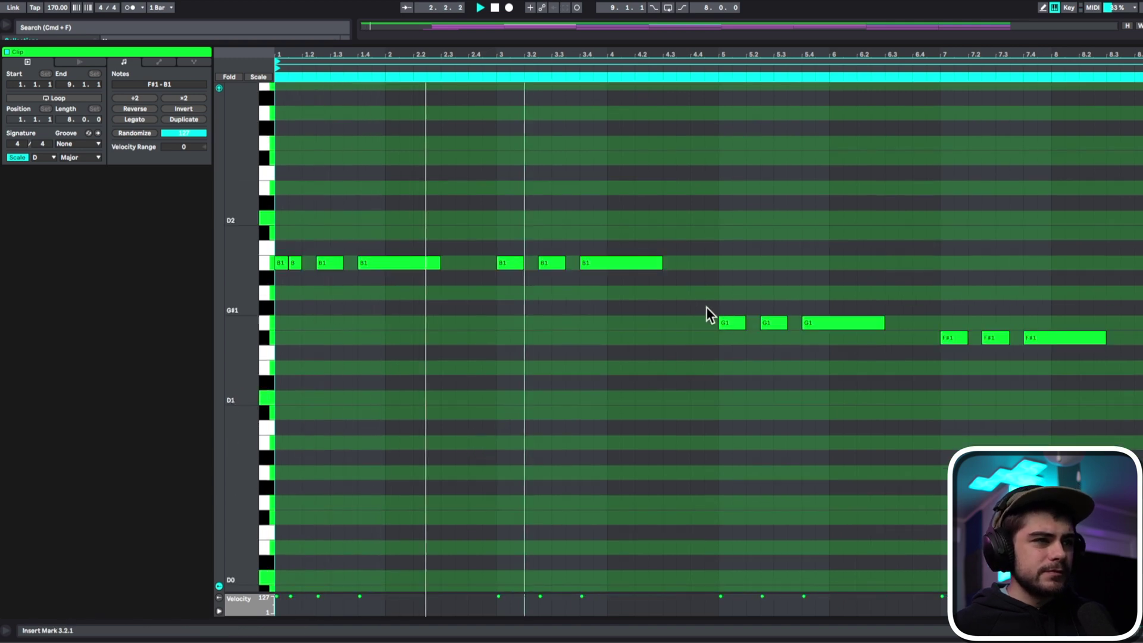
{"action": "left_click_drag", "start_coordinate": [744, 325], "coordinate": [733, 342]}
{"action": "key", "text": "super+d"}
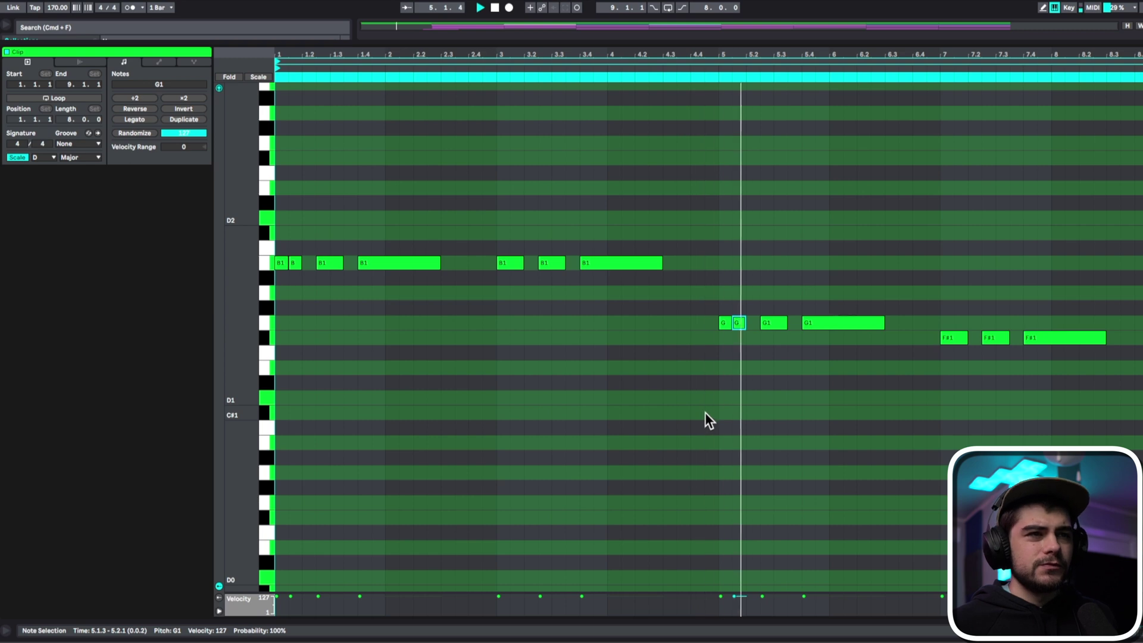
Raise all G1 and F#1 notes in bars 5 to 8 of the bass pluck clip one octave.
{"action": "left_click_drag", "start_coordinate": [639, 305], "coordinate": [1141, 361]}
{"action": "key", "text": "shift+Up"}
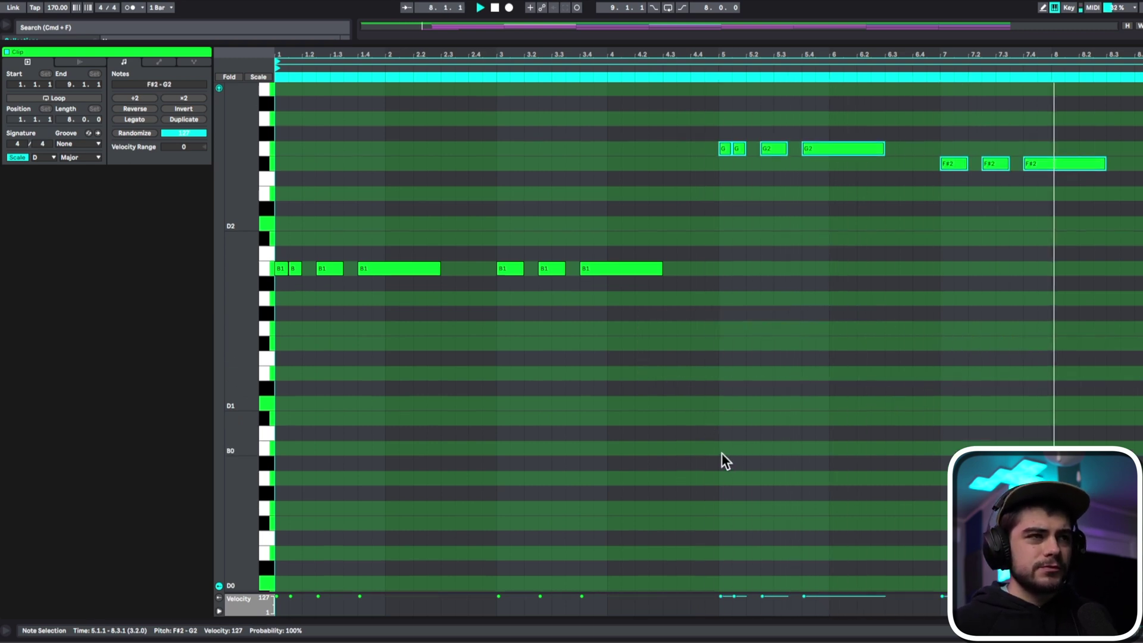
{"action": "scroll", "coordinate": [738, 455], "scroll_direction": "up", "scroll_amount": 3}
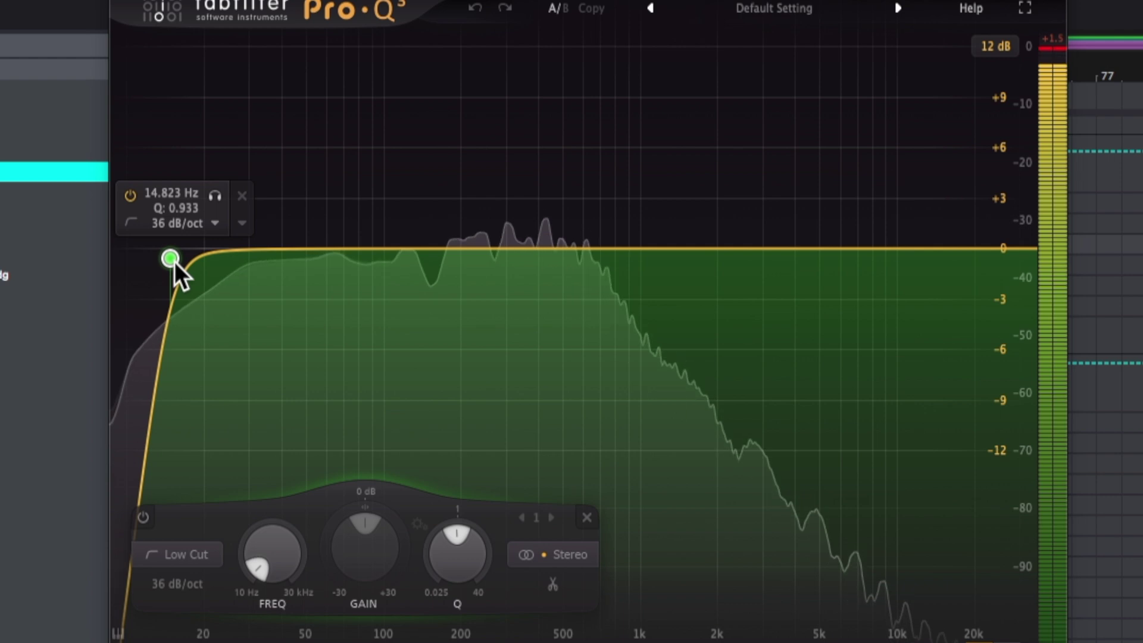
Raise the 36 dB/oct low-cut filter's frequency in Pro-Q 3 to just under 200 Hz.
{"action": "left_click_drag", "start_coordinate": [174, 262], "coordinate": [451, 252]}
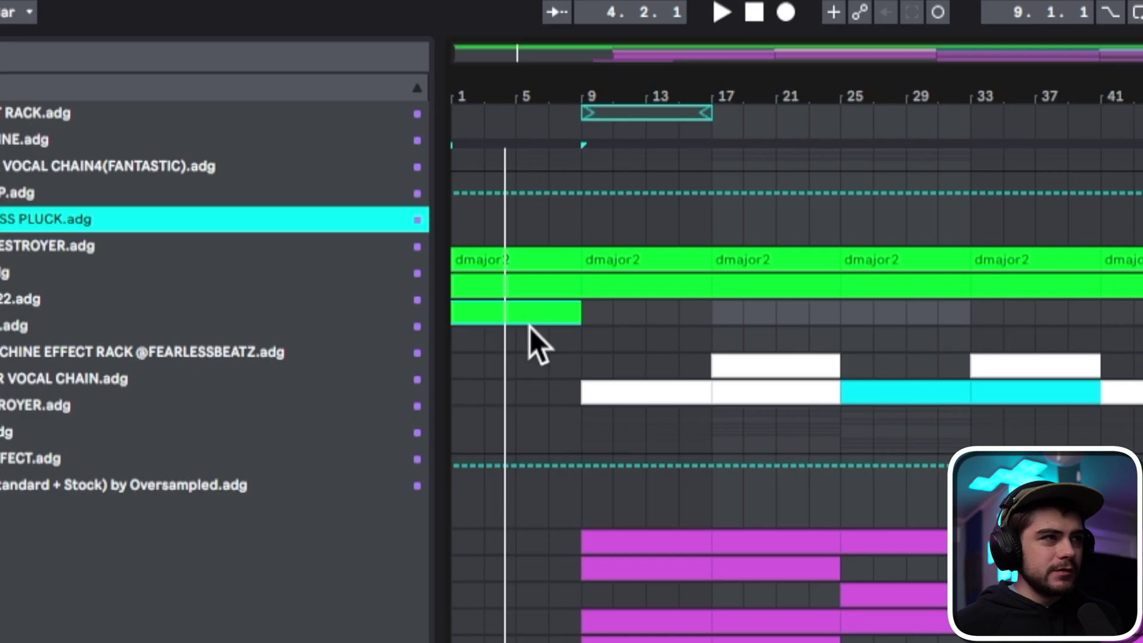
Duplicate the eight-bar bass pluck clip repeatedly end to end along its track from bar 9 onward.
{"action": "key", "text": "ctrl+d"}
{"action": "key", "text": "ctrl+d"}
{"action": "key", "text": "ctrl+d"}
{"action": "key", "text": "ctrl+d"}
{"action": "key", "text": "ctrl+d"}
{"action": "key", "text": "ctrl+d"}
{"action": "key", "text": "ctrl+d"}
{"action": "key", "text": "ctrl+d"}
{"action": "key", "text": "ctrl+d"}
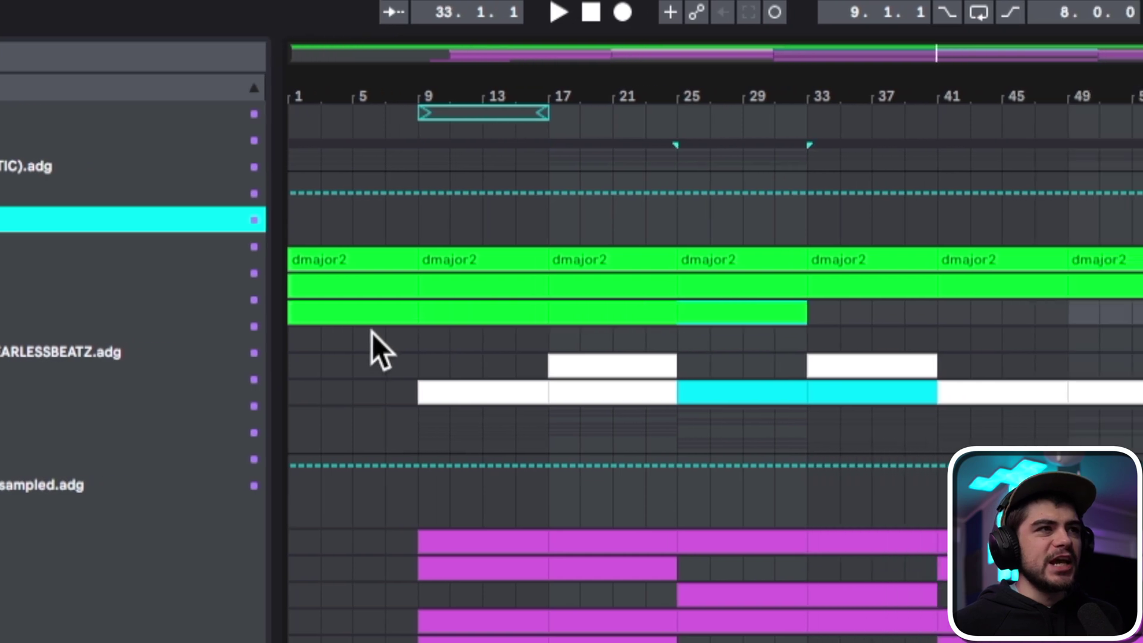
Play the arrangement in the mixer view and lower the bass pluck track's volume to about -3 dB.
{"action": "key", "text": "Tab"}
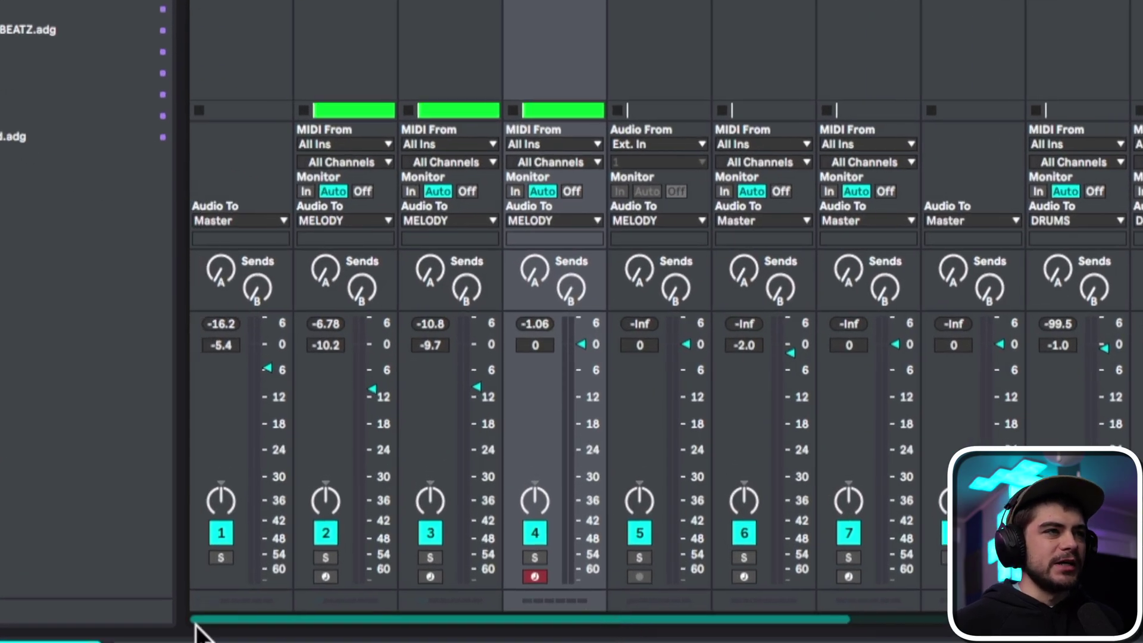
{"action": "key", "text": "space"}
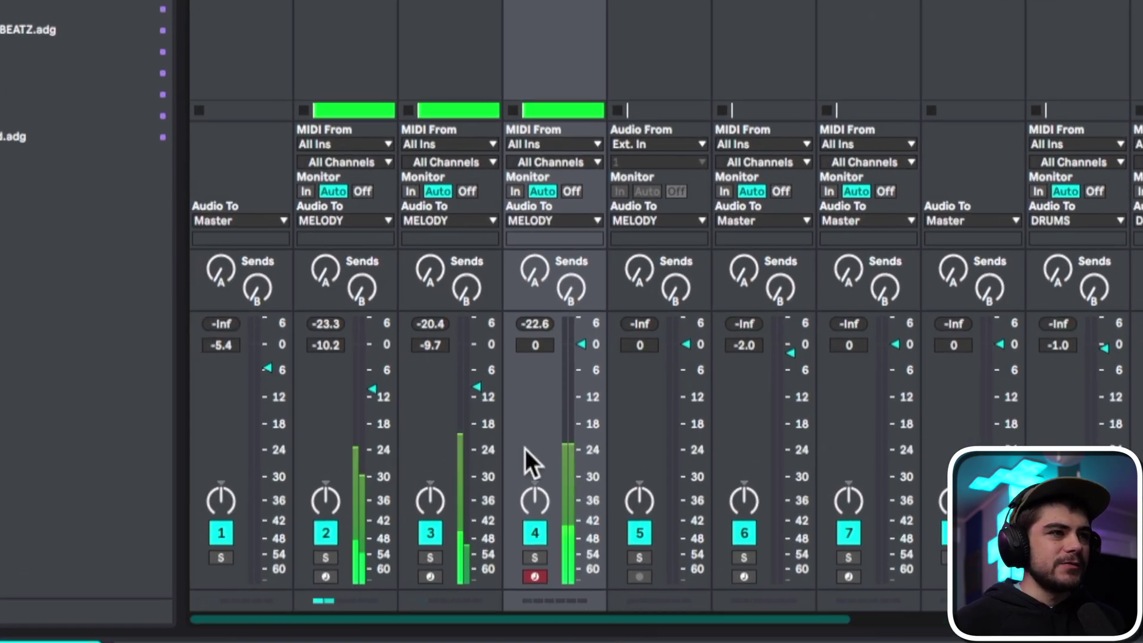
{"action": "left_click_drag", "start_coordinate": [582, 346], "coordinate": [584, 359]}
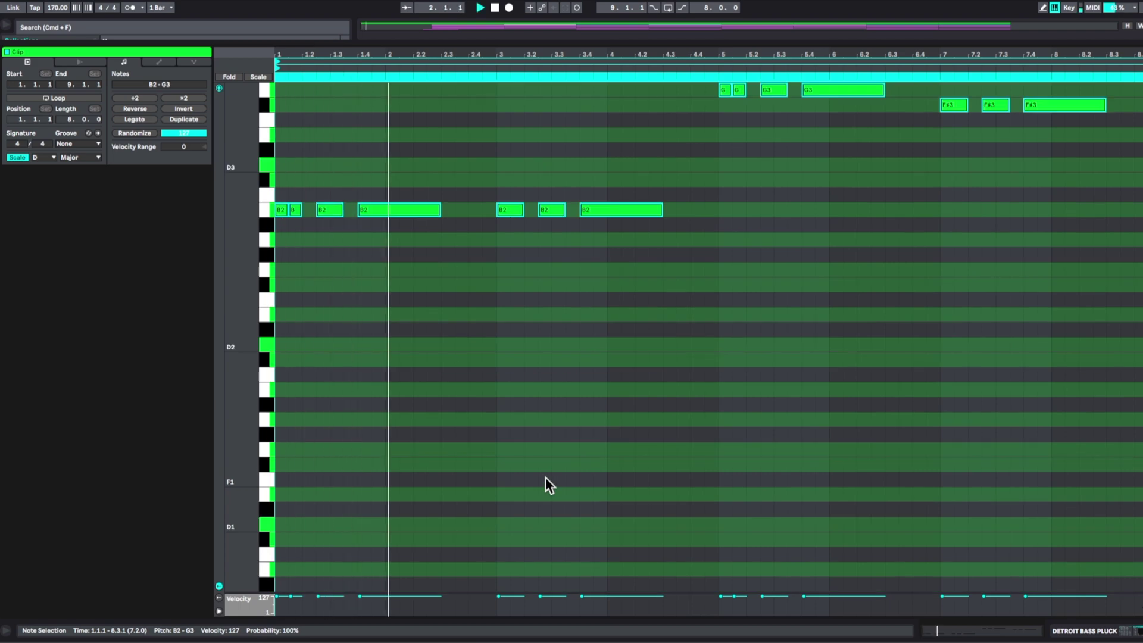
Lower the G3 and F#3 notes in bars 5 to 8 of the bass pluck clip one octave.
{"action": "scroll", "coordinate": [519, 487], "scroll_direction": "up", "scroll_amount": 5}
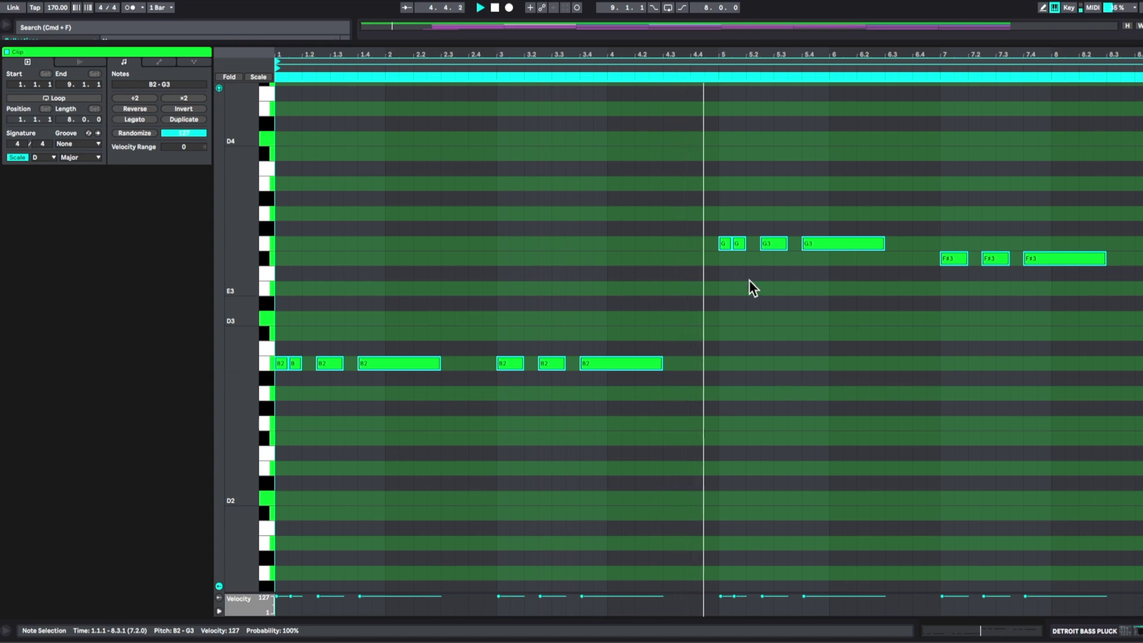
{"action": "left_click_drag", "start_coordinate": [694, 194], "coordinate": [1108, 317]}
{"action": "key", "text": "shift+Down"}
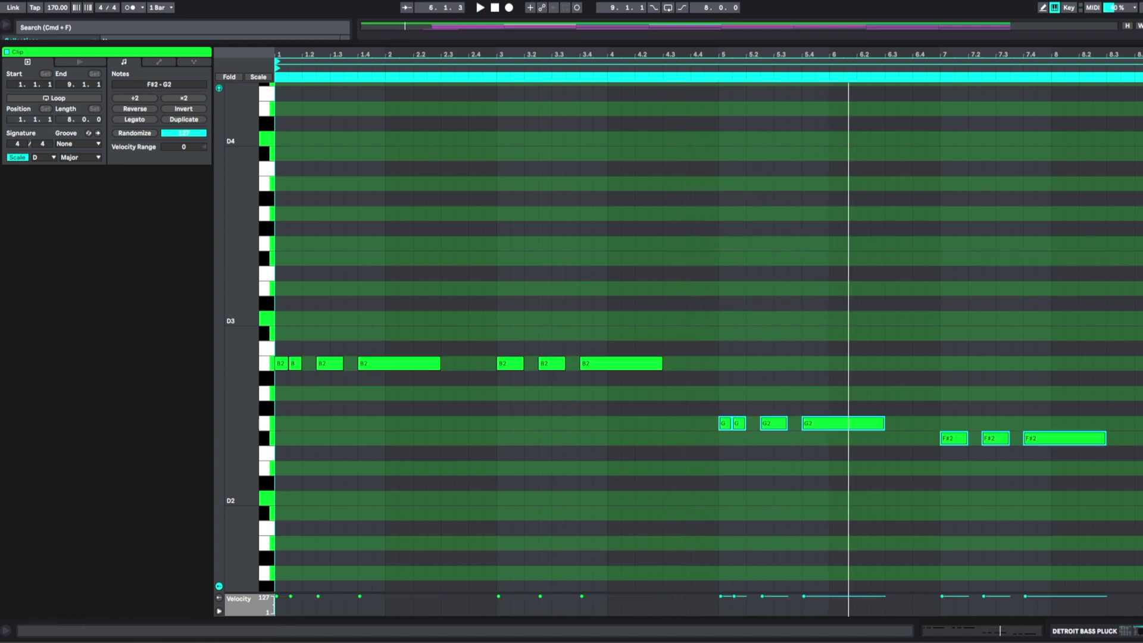